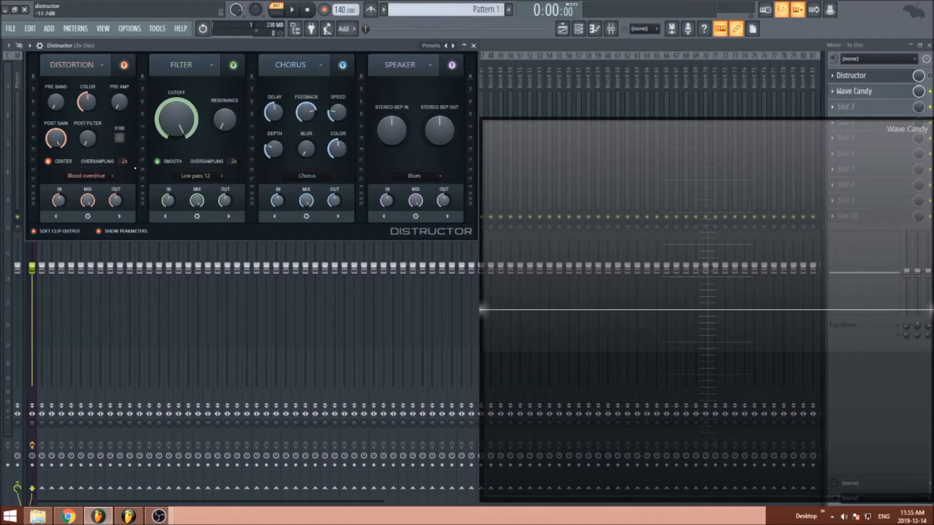
- Change the third module to Filter and swap the first two modules so Filter comes before Distortion
{"action": "left_click", "coordinate": [120, 217]}
{"action": "left_click", "coordinate": [167, 218]}
{"action": "left_click", "coordinate": [302, 65]}
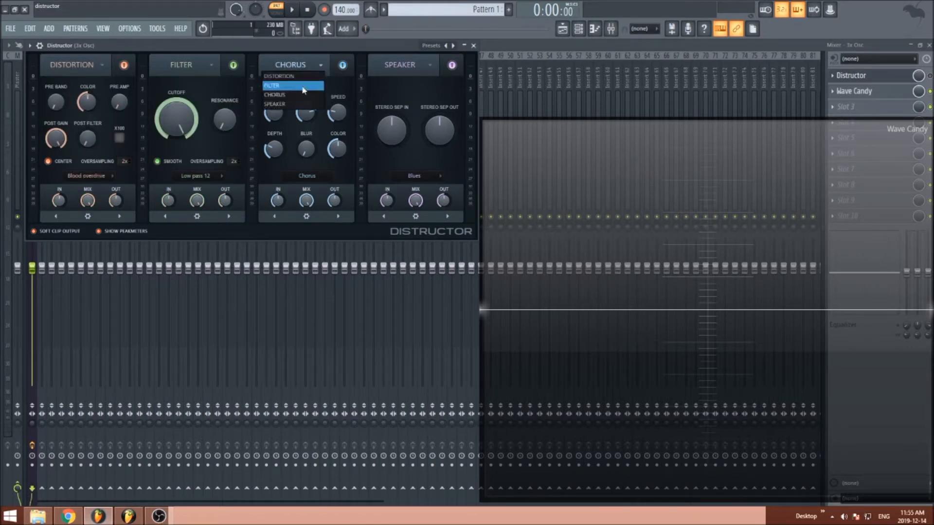
{"action": "left_click", "coordinate": [304, 87]}
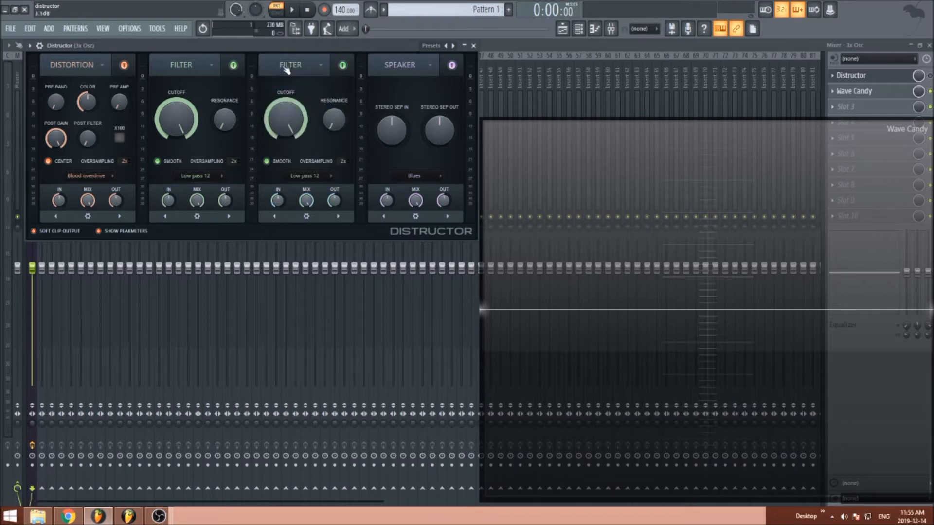
{"action": "left_click", "coordinate": [165, 216]}
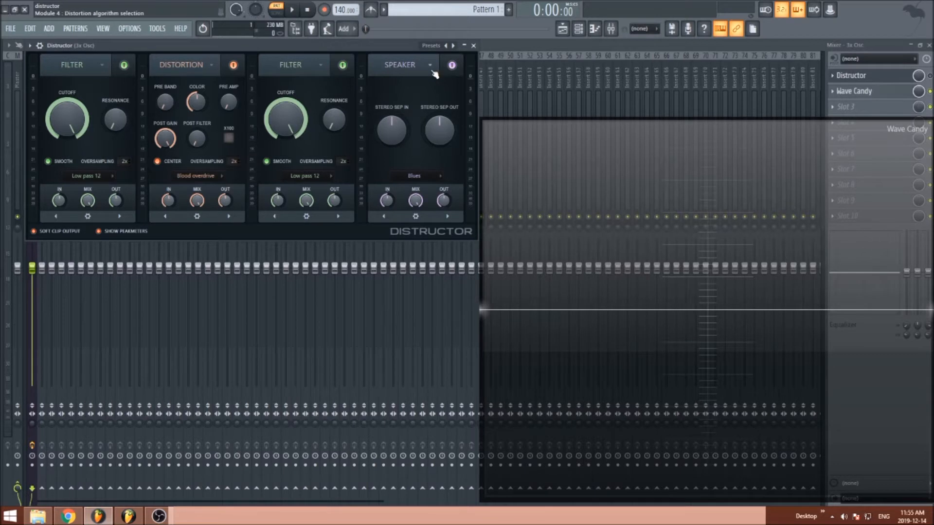
- Remove the first three modules from the effect chain, keeping only the Speaker module
{"action": "left_click", "coordinate": [93, 215]}
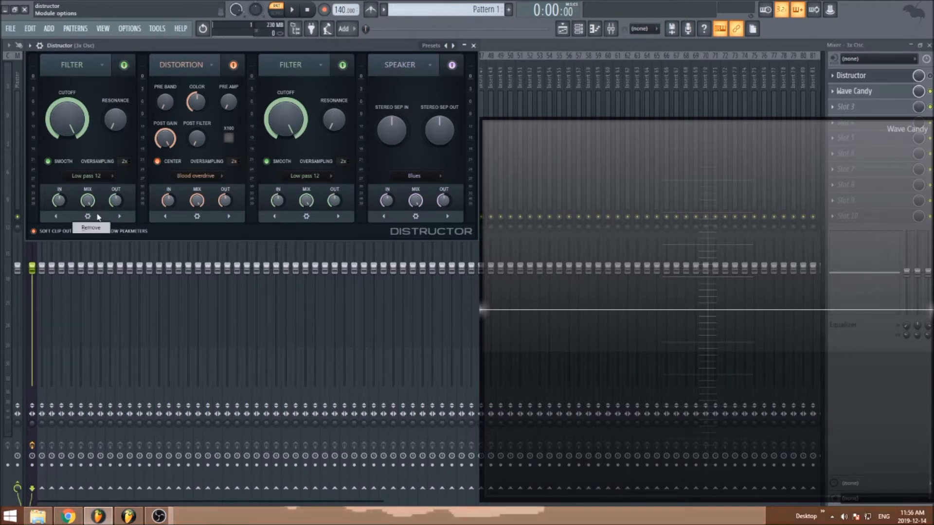
{"action": "left_click", "coordinate": [94, 227]}
{"action": "left_click", "coordinate": [501, 283]}
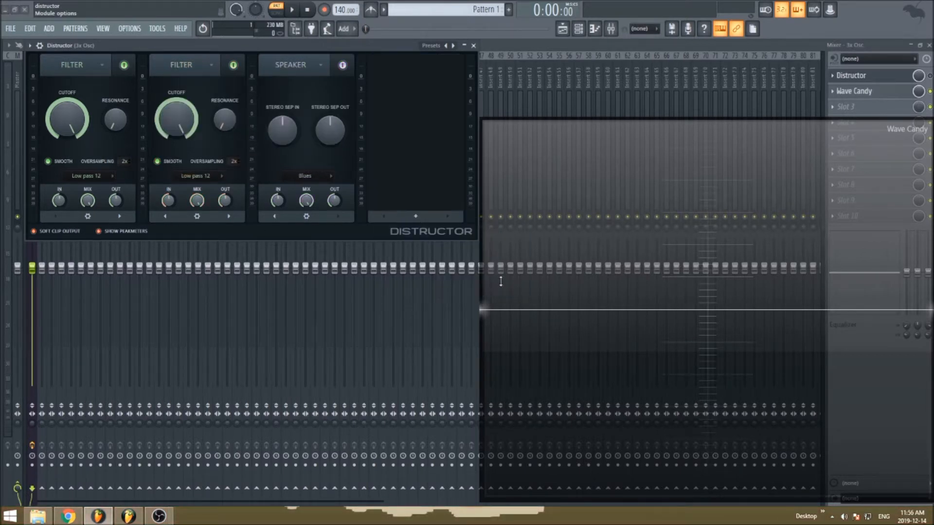
{"action": "left_click", "coordinate": [87, 215]}
{"action": "left_click", "coordinate": [94, 227]}
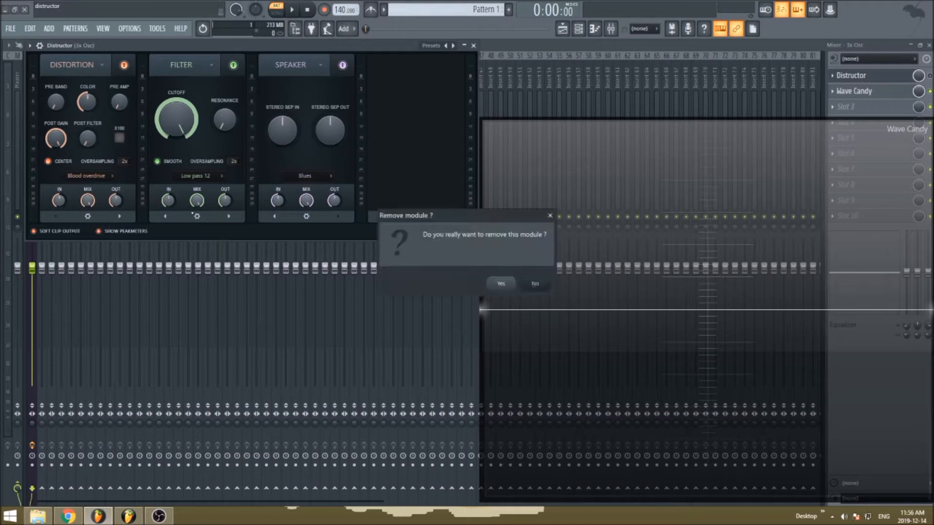
{"action": "left_click", "coordinate": [506, 284]}
{"action": "left_click", "coordinate": [87, 215]}
{"action": "left_click", "coordinate": [95, 227]}
{"action": "left_click", "coordinate": [501, 284]}
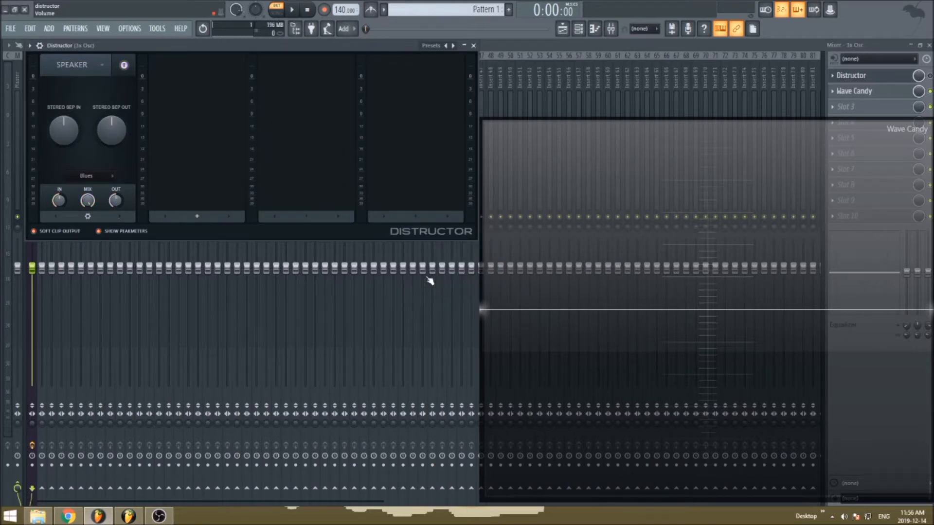
- Change the remaining module to Distortion and select the Crusher algorithm for it
{"action": "left_click", "coordinate": [73, 65]}
{"action": "left_click", "coordinate": [68, 83]}
{"action": "left_click", "coordinate": [87, 177]}
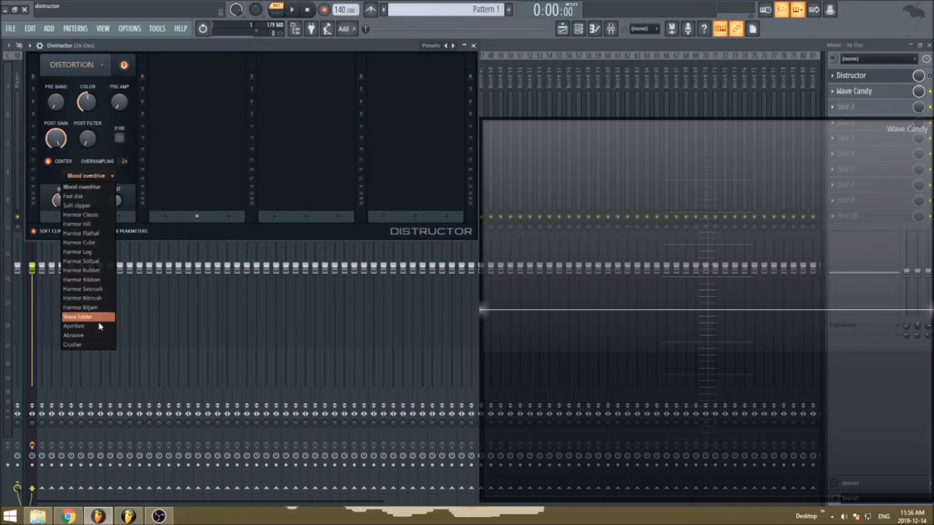
{"action": "left_click", "coordinate": [87, 345]}
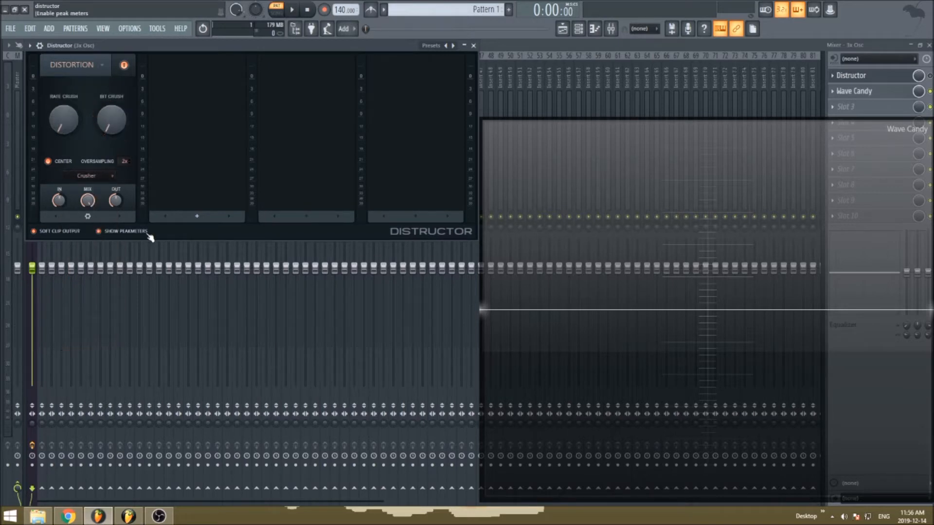
- Add Filter, Speaker and Chorus modules to the three empty slots, in that order
{"action": "left_click", "coordinate": [204, 217]}
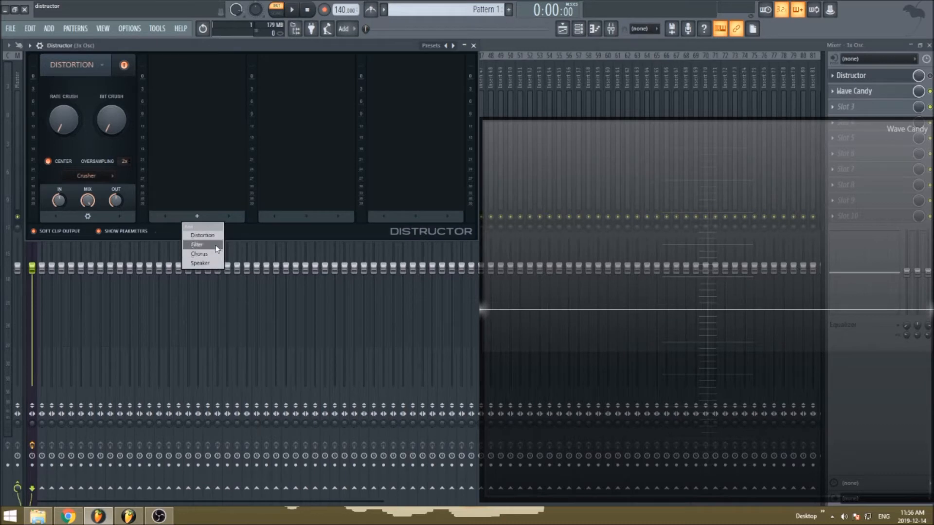
{"action": "left_click", "coordinate": [205, 244]}
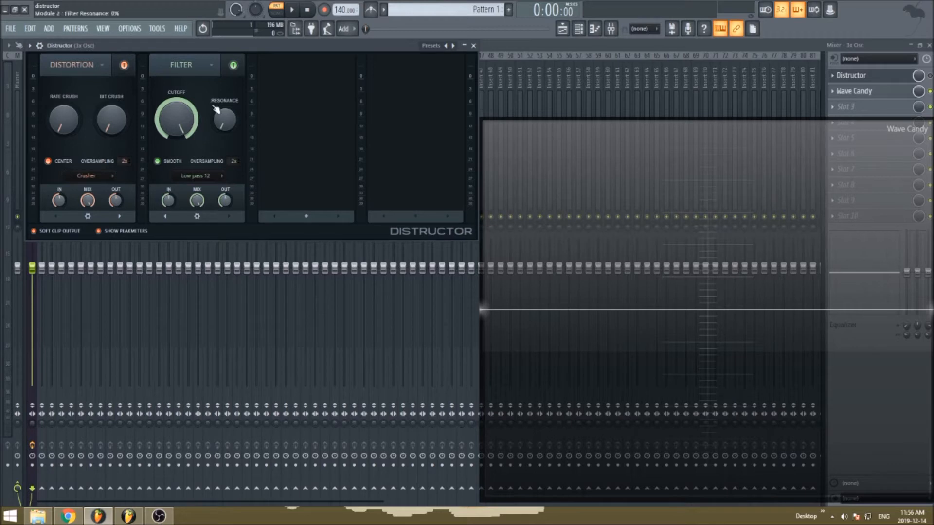
{"action": "left_click", "coordinate": [311, 220]}
{"action": "left_click", "coordinate": [311, 263]}
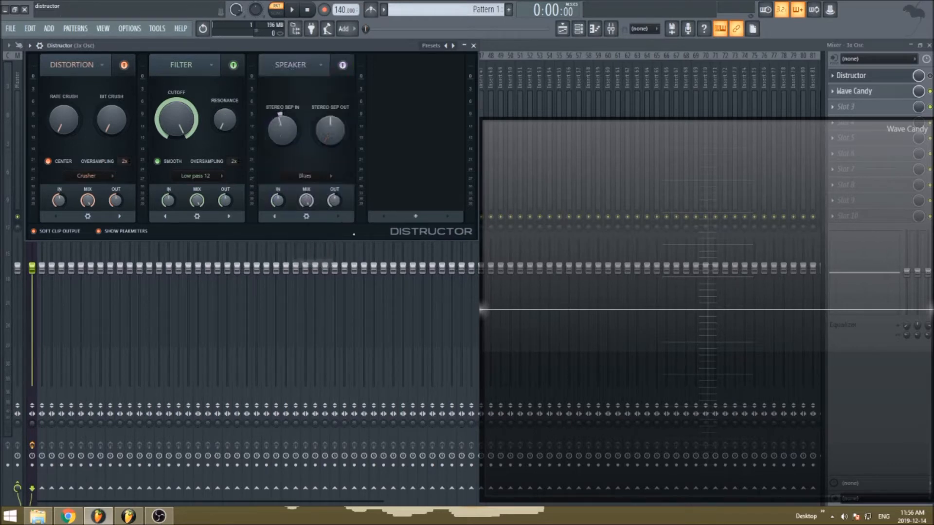
{"action": "left_click", "coordinate": [430, 217]}
{"action": "left_click", "coordinate": [417, 253]}
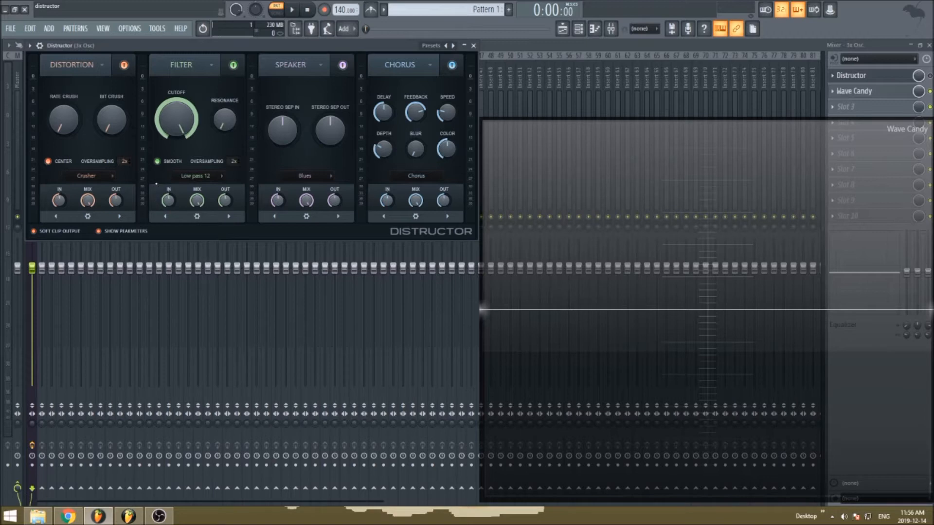
- Change the third module to Distortion with the Fast dist algorithm and set the first module's algorithm to Blood overdrive
{"action": "left_click", "coordinate": [291, 65]}
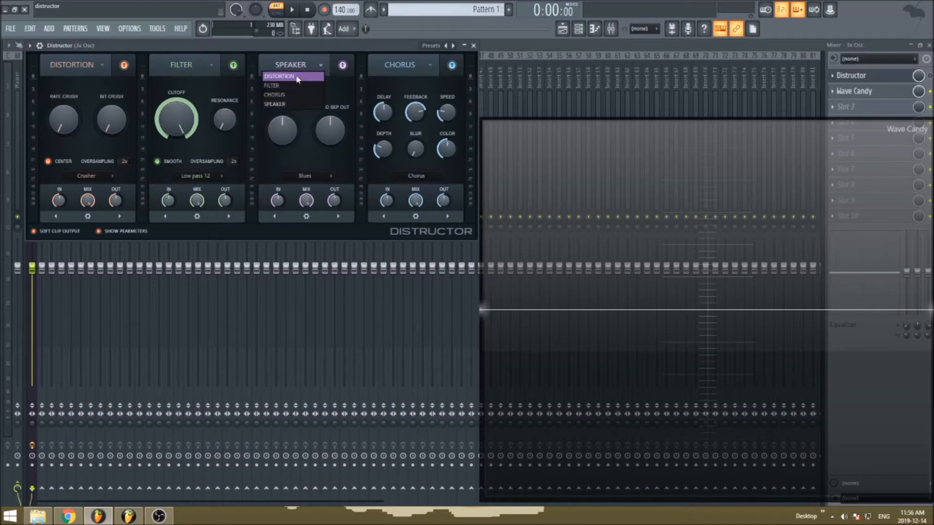
{"action": "left_click", "coordinate": [288, 83]}
{"action": "left_click", "coordinate": [305, 175]}
{"action": "left_click", "coordinate": [306, 196]}
{"action": "left_click", "coordinate": [86, 175]}
{"action": "left_click", "coordinate": [97, 188]}
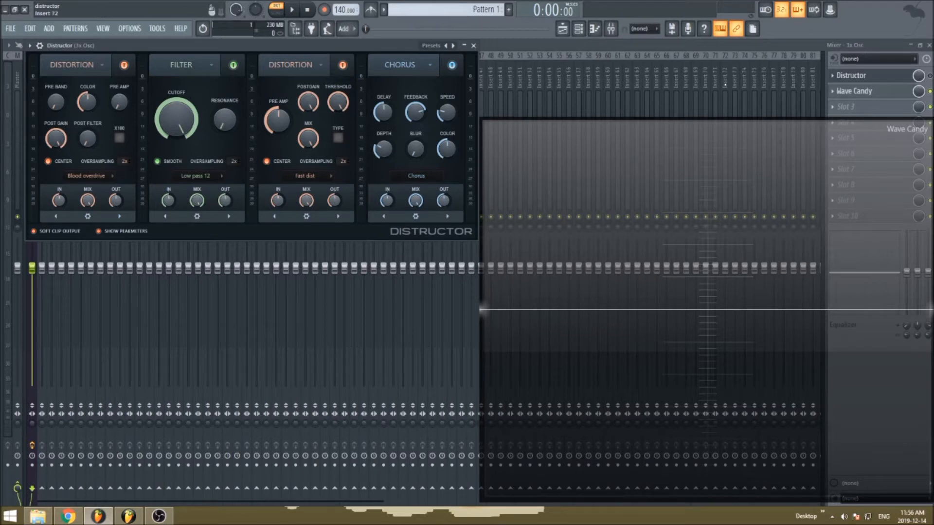
- Close and reopen the Distructor effect window from its mixer slot
{"action": "left_click", "coordinate": [872, 79]}
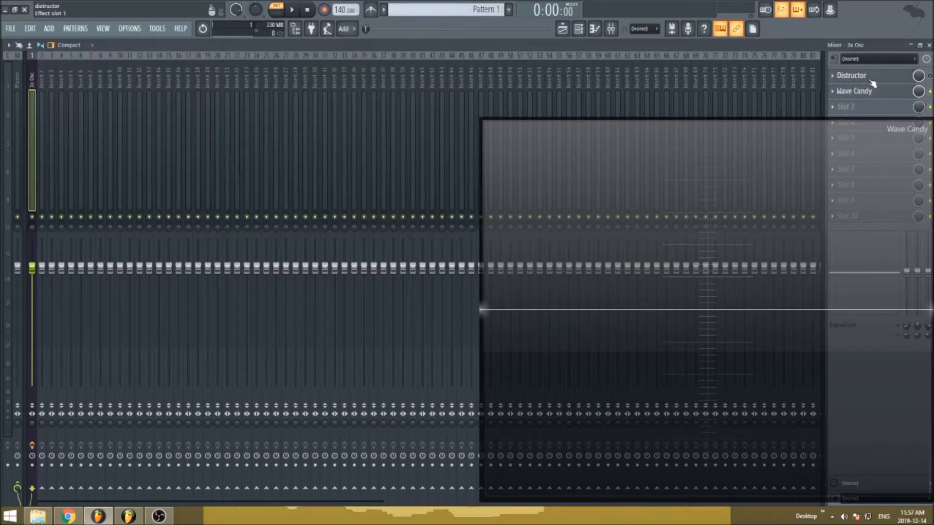
{"action": "left_click", "coordinate": [874, 83]}
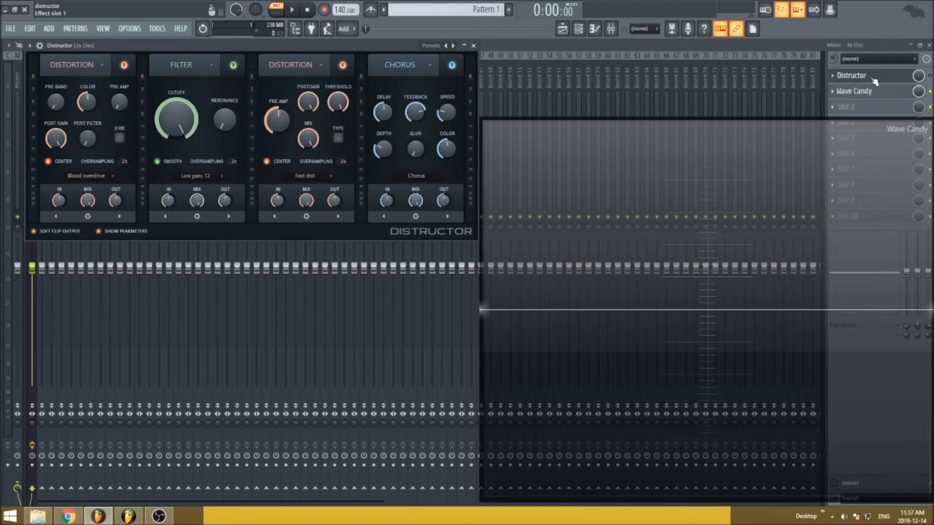
{"action": "left_click", "coordinate": [874, 79]}
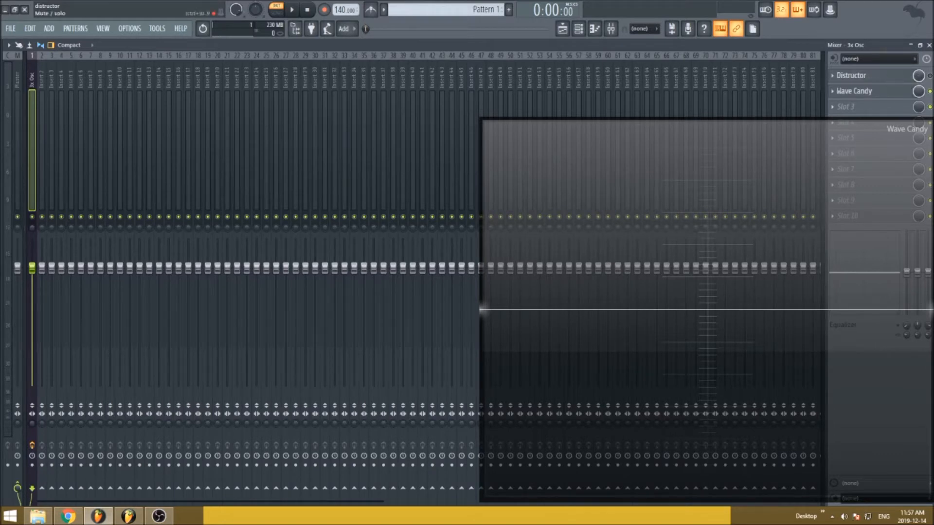
{"action": "left_click", "coordinate": [863, 81]}
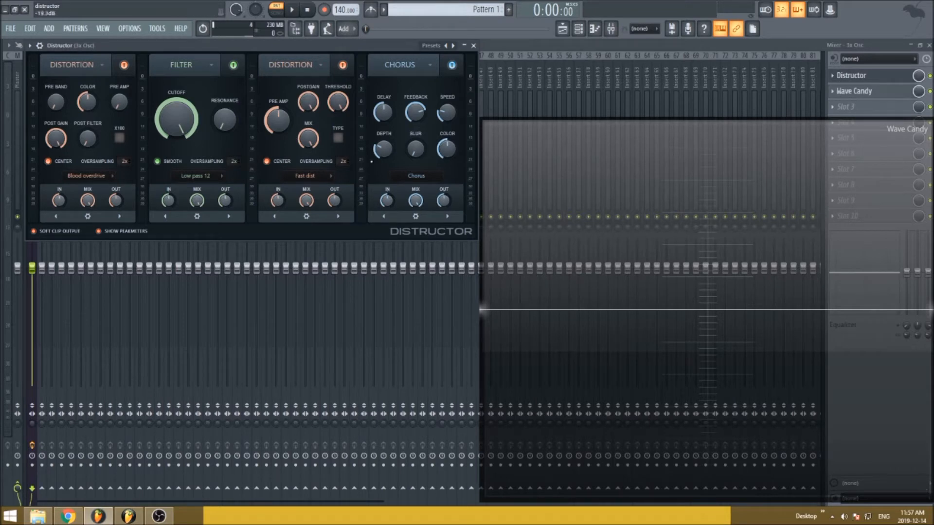
- Switch the first module's type to Filter, Distortion and Chorus in turn, ending on Speaker
{"action": "left_click", "coordinate": [72, 65]}
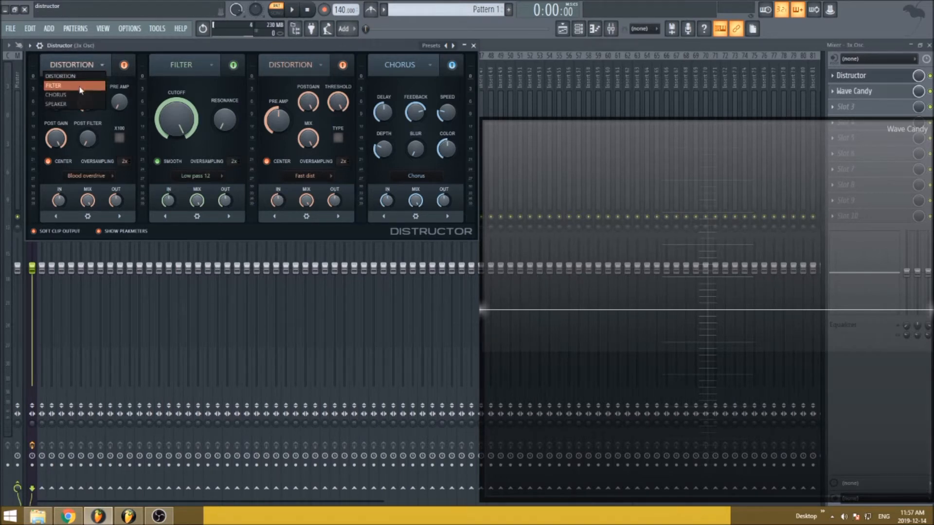
{"action": "left_click", "coordinate": [80, 86]}
{"action": "left_click", "coordinate": [73, 65]}
{"action": "left_click", "coordinate": [73, 76]}
{"action": "left_click", "coordinate": [73, 64]}
{"action": "left_click", "coordinate": [73, 95]}
{"action": "left_click", "coordinate": [73, 65]}
{"action": "left_click", "coordinate": [73, 104]}
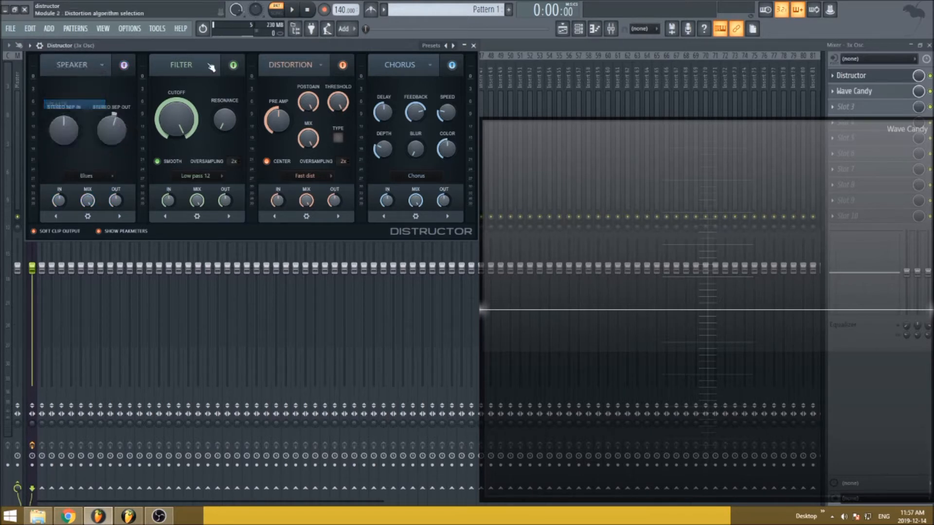
- Toggle the first two modules off and on, and try the Speaker module's input volume and mix knobs
{"action": "left_click", "coordinate": [125, 66]}
{"action": "left_click", "coordinate": [126, 66]}
{"action": "left_click", "coordinate": [129, 67]}
{"action": "left_click", "coordinate": [130, 68]}
{"action": "left_click", "coordinate": [234, 65]}
{"action": "left_click", "coordinate": [233, 65]}
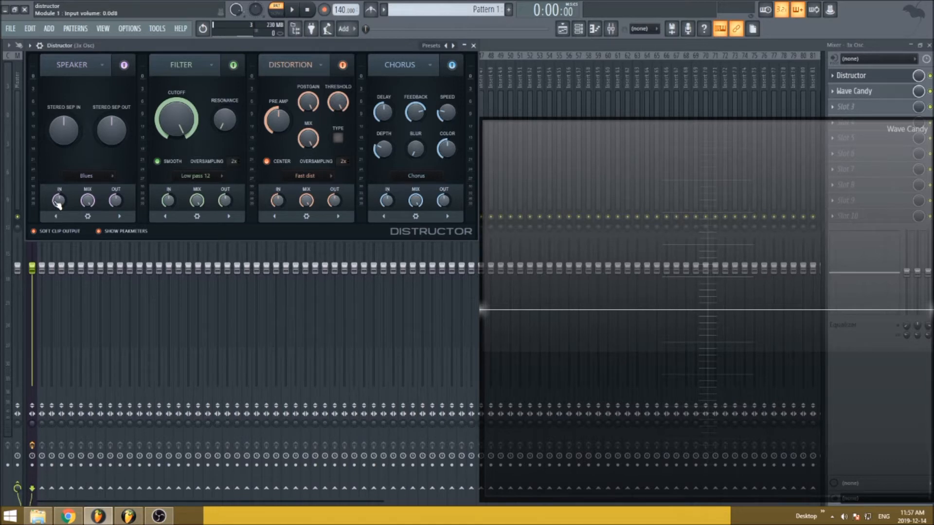
{"action": "left_click_drag", "start_coordinate": [59, 204], "coordinate": [59, 204]}
{"action": "left_click_drag", "start_coordinate": [88, 200], "coordinate": [87, 205]}
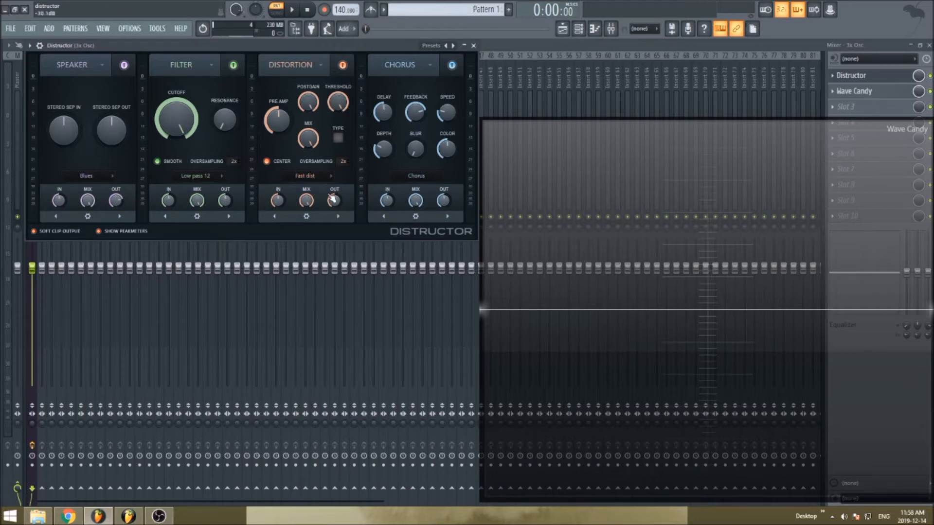
- Rearrange the module chain into the order Filter, Speaker, Distortion, Chorus
{"action": "left_click", "coordinate": [88, 216]}
{"action": "left_click", "coordinate": [85, 229]}
{"action": "left_click", "coordinate": [120, 216]}
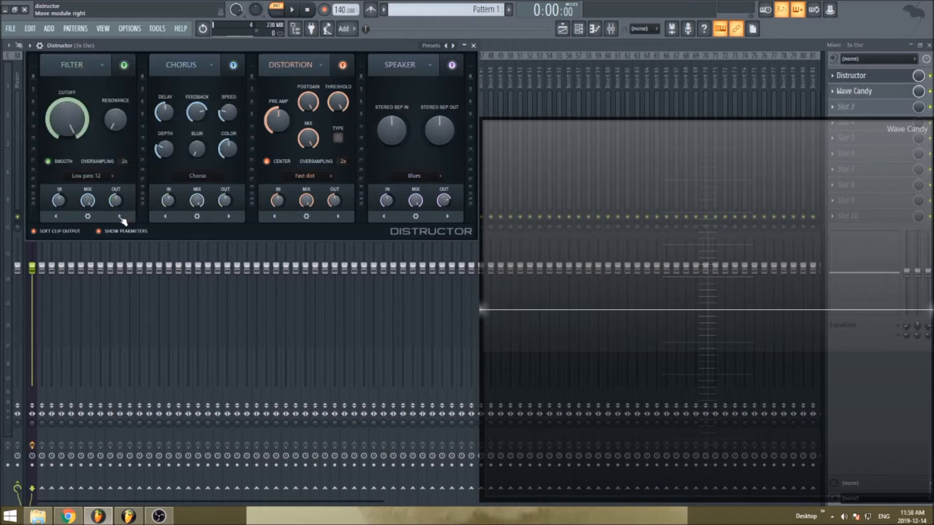
{"action": "left_click", "coordinate": [228, 216]}
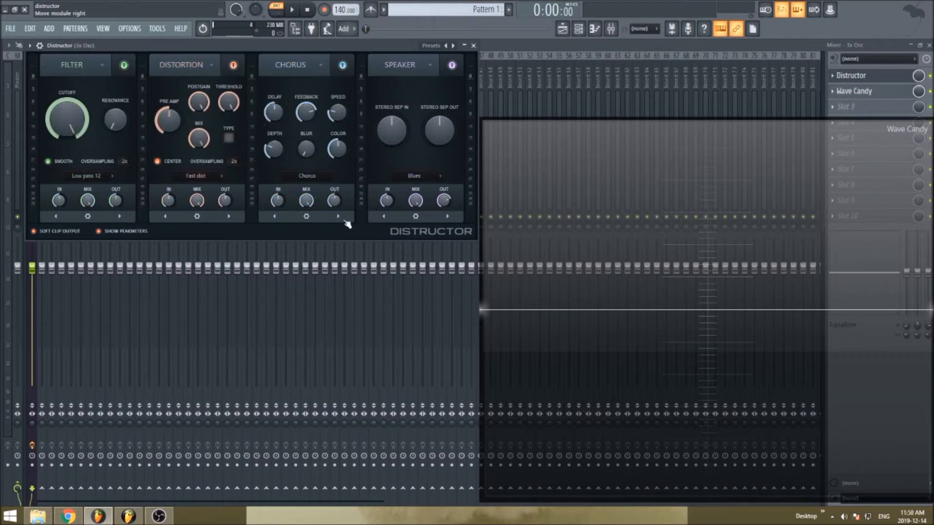
{"action": "left_click", "coordinate": [383, 216]}
{"action": "left_click", "coordinate": [274, 216]}
- Remove the Speaker, Distortion, Chorus and Filter modules to empty the whole effect chain
{"action": "left_click", "coordinate": [197, 217]}
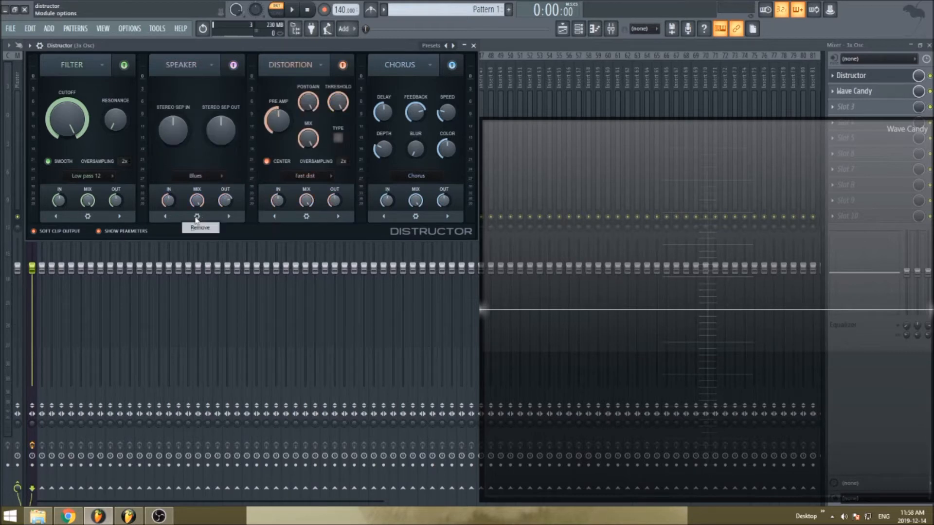
{"action": "left_click", "coordinate": [196, 228]}
{"action": "left_click", "coordinate": [495, 281]}
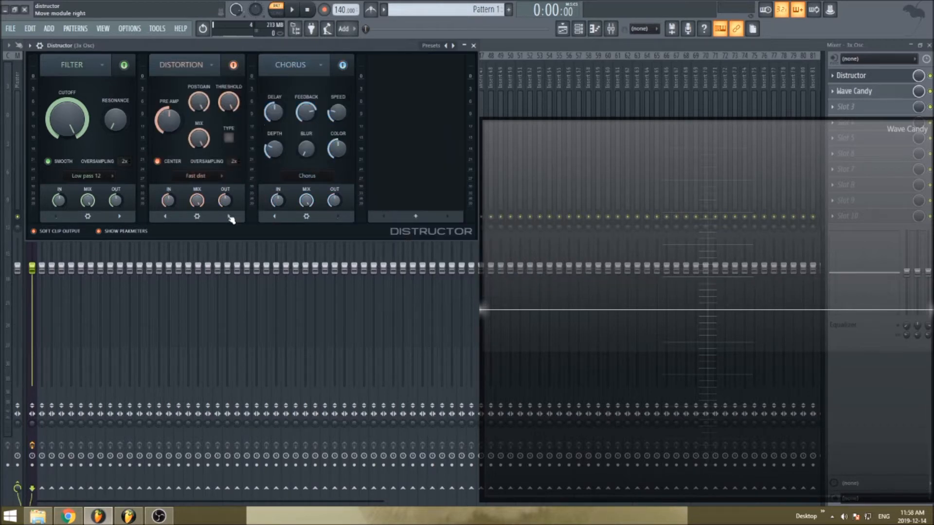
{"action": "left_click", "coordinate": [201, 227]}
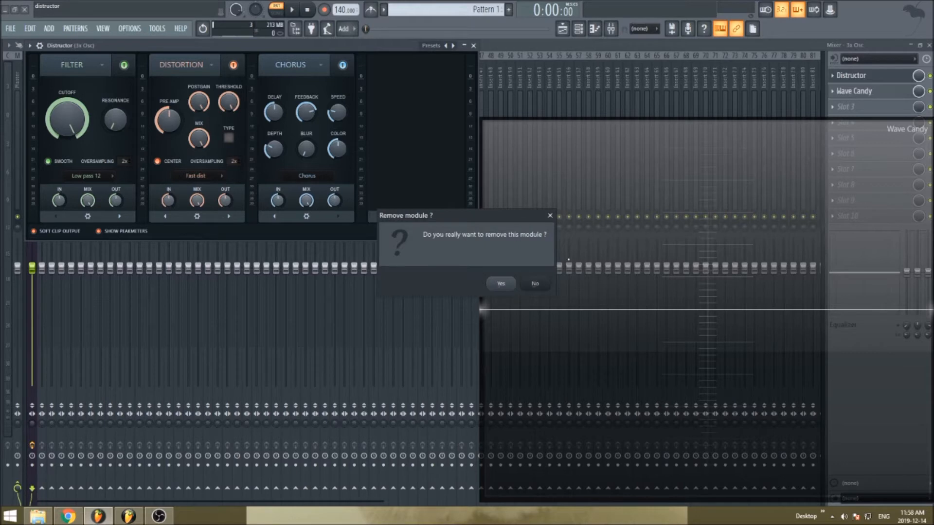
{"action": "left_click", "coordinate": [498, 283]}
{"action": "left_click", "coordinate": [197, 216]}
{"action": "left_click", "coordinate": [201, 228]}
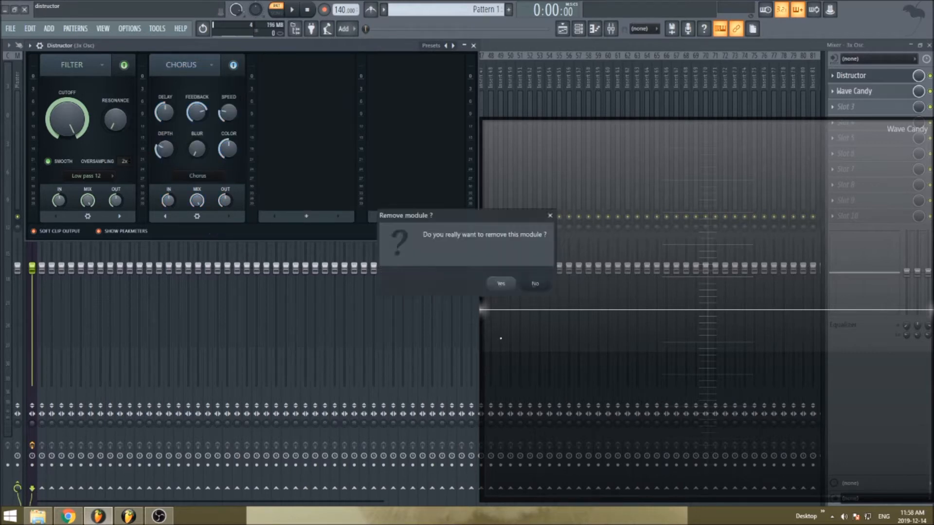
{"action": "left_click", "coordinate": [509, 286]}
{"action": "left_click", "coordinate": [87, 216]}
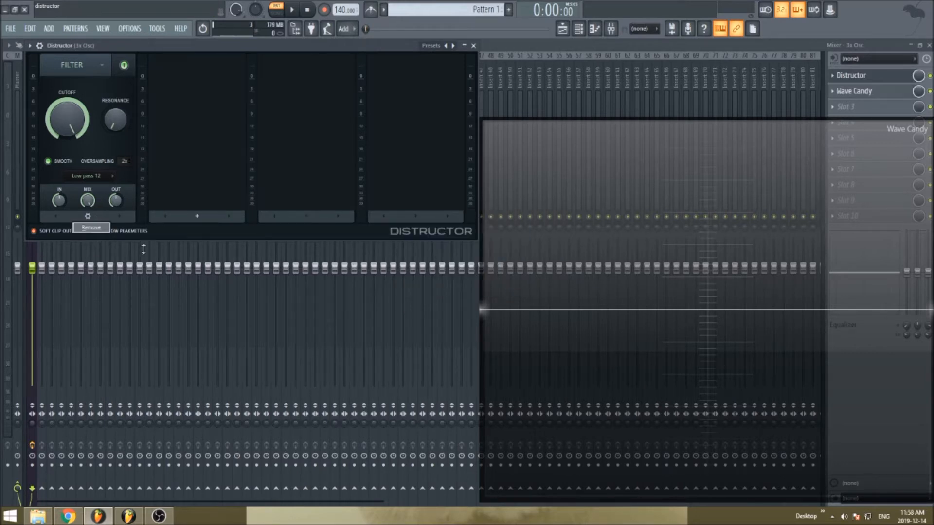
{"action": "left_click", "coordinate": [97, 229]}
{"action": "left_click", "coordinate": [505, 284]}
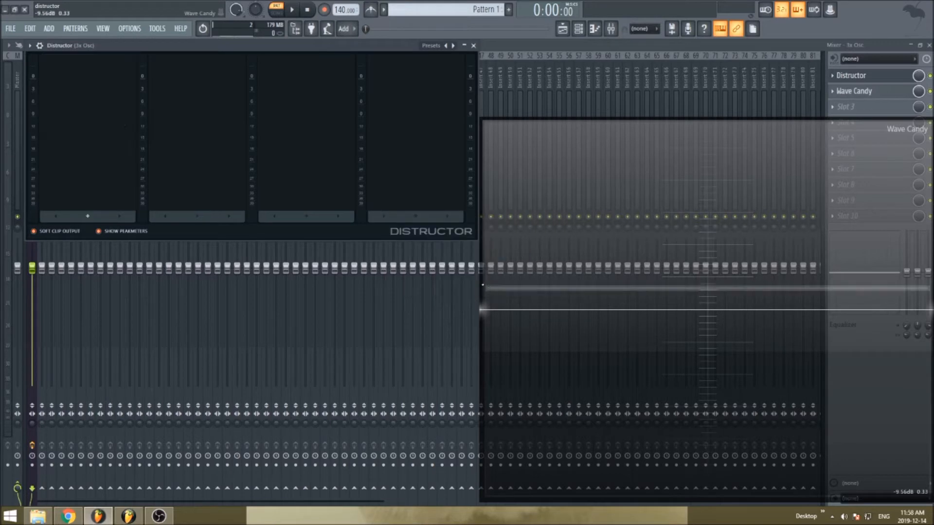
- Add Distortion, Filter, Chorus and Speaker modules to the four empty slots, in that order
{"action": "left_click", "coordinate": [88, 216]}
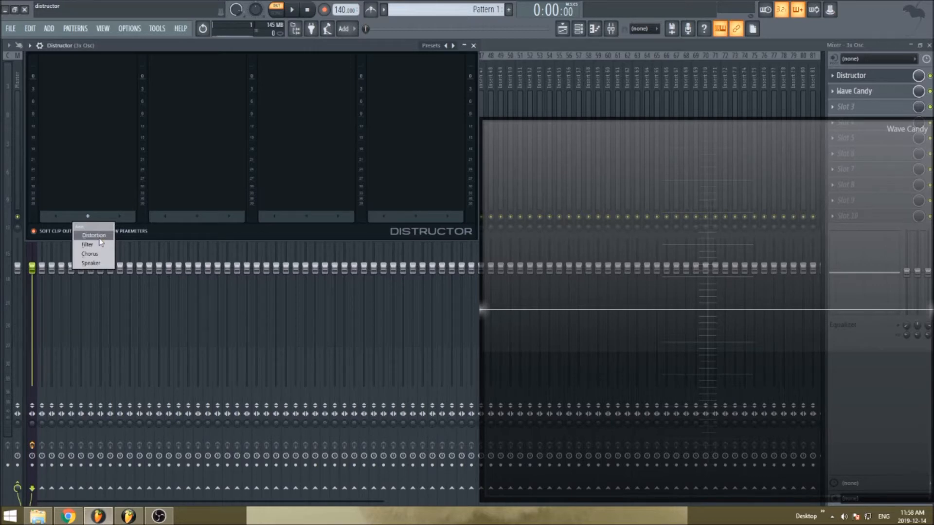
{"action": "left_click", "coordinate": [97, 235]}
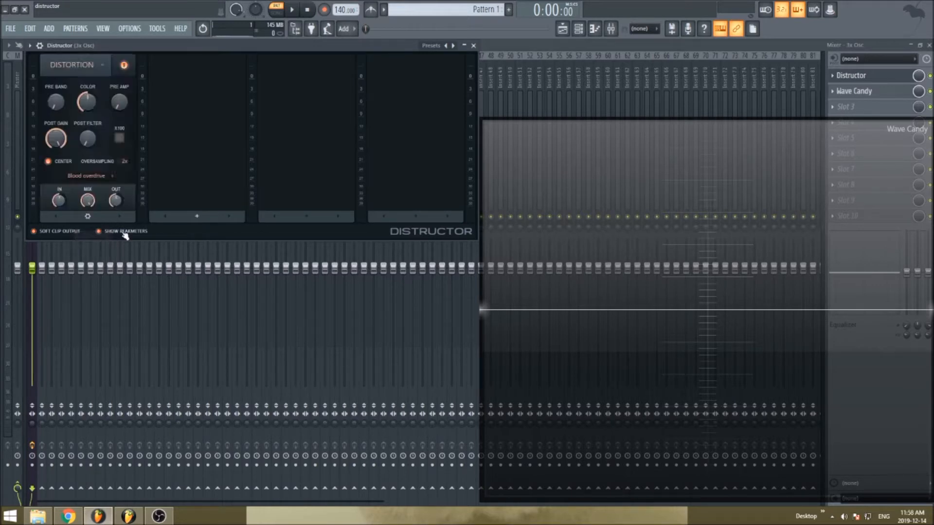
{"action": "left_click", "coordinate": [197, 216]}
{"action": "left_click", "coordinate": [212, 245]}
{"action": "left_click", "coordinate": [306, 216]}
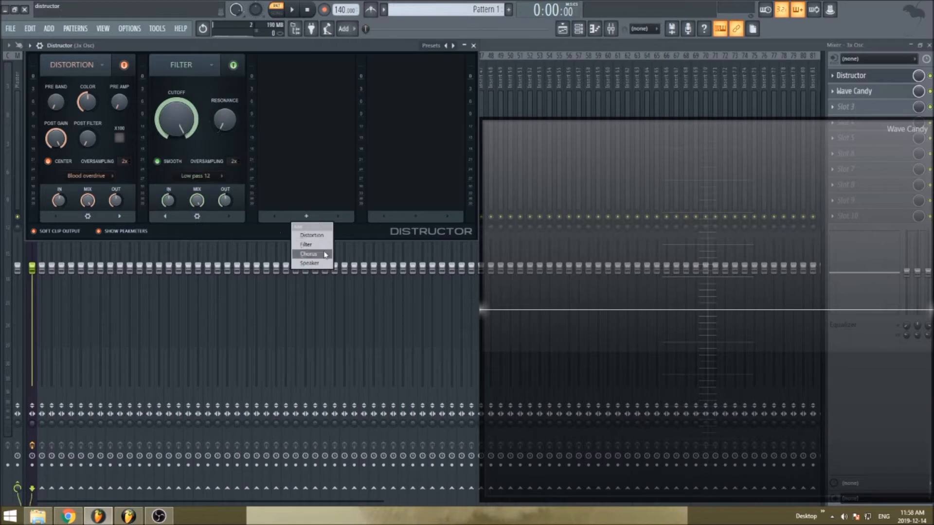
{"action": "left_click", "coordinate": [319, 253]}
{"action": "left_click", "coordinate": [415, 216]}
{"action": "left_click", "coordinate": [419, 263]}
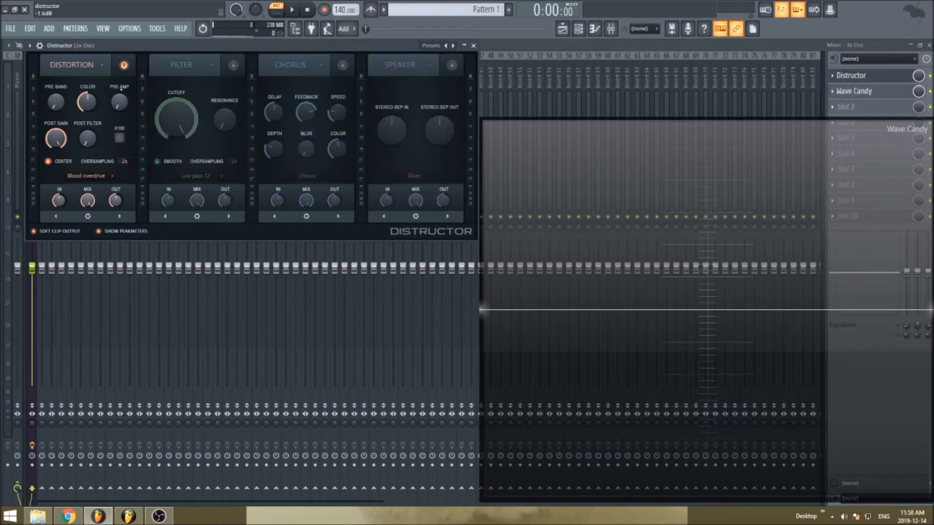
- Review the Distortion module's algorithm list and the briefly enabled Filter module's type list, keeping Blood overdrive selected
{"action": "left_click", "coordinate": [86, 176]}
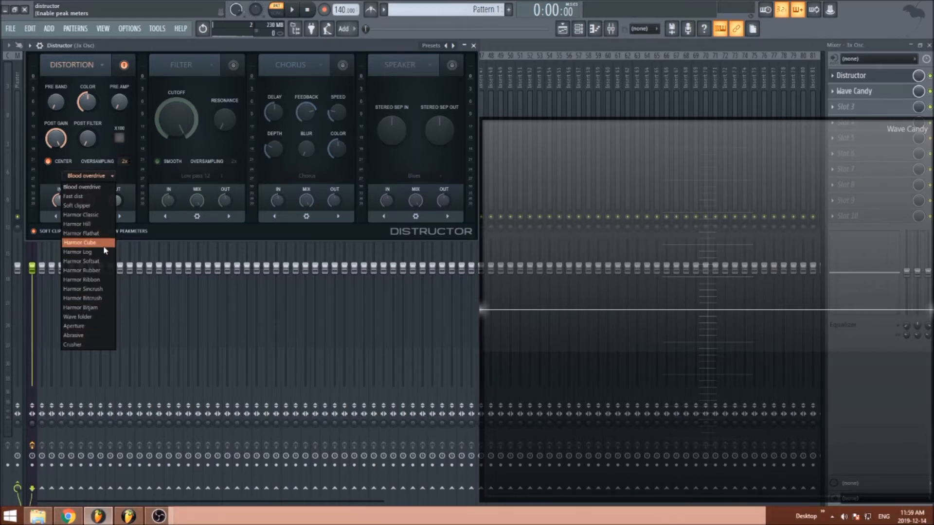
{"action": "left_click", "coordinate": [197, 229]}
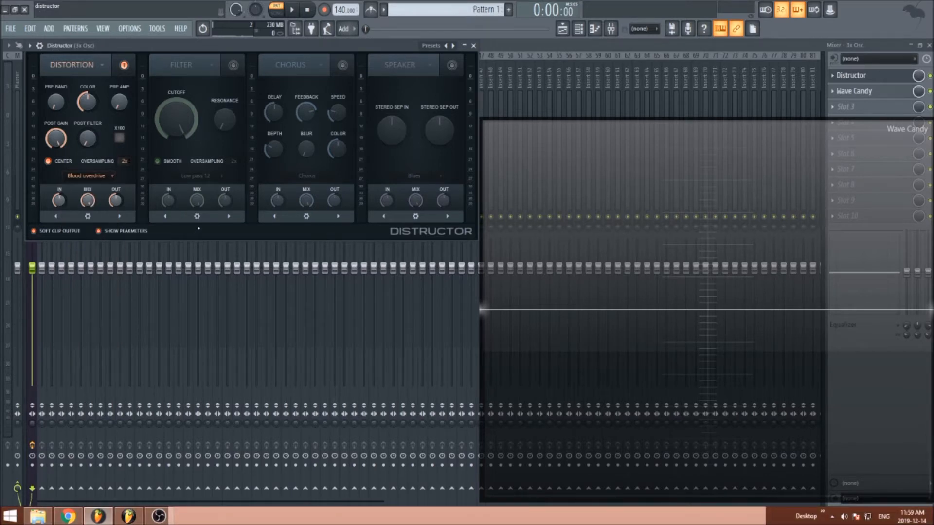
{"action": "left_click", "coordinate": [234, 66]}
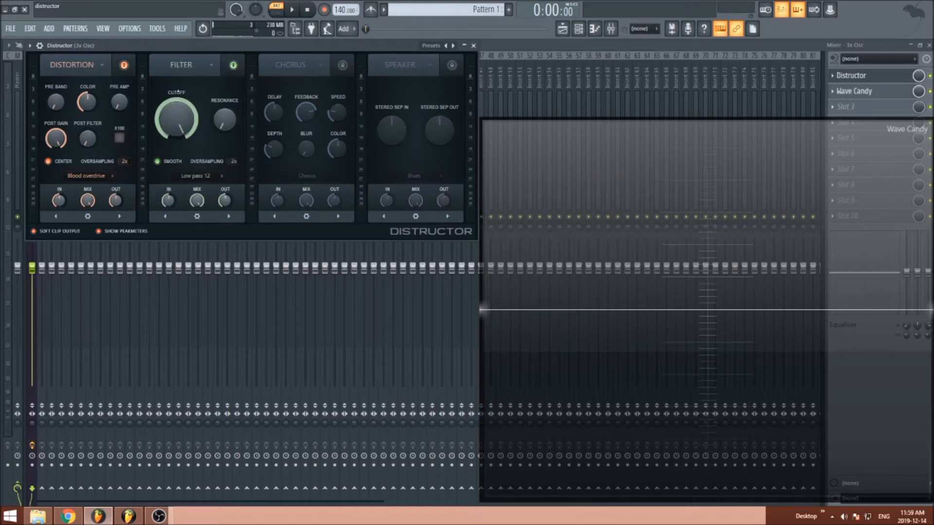
{"action": "left_click", "coordinate": [214, 178]}
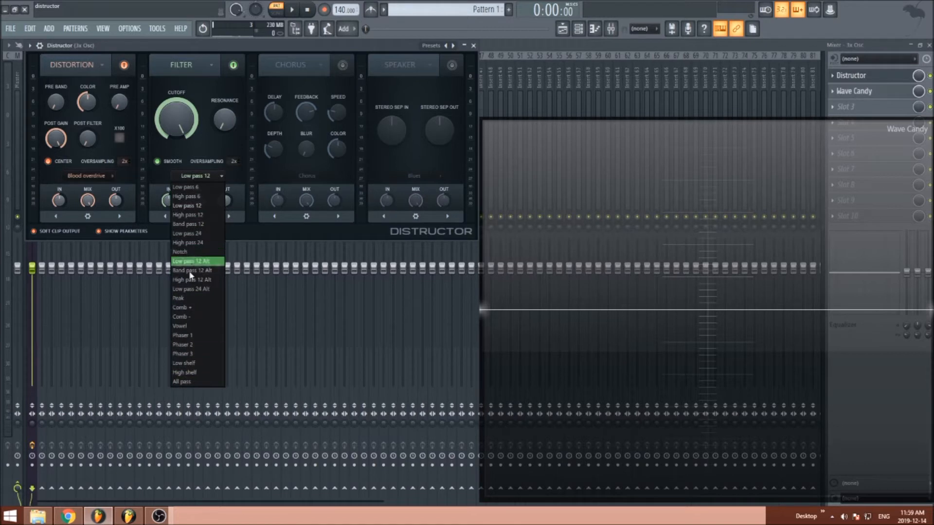
{"action": "left_click", "coordinate": [262, 227]}
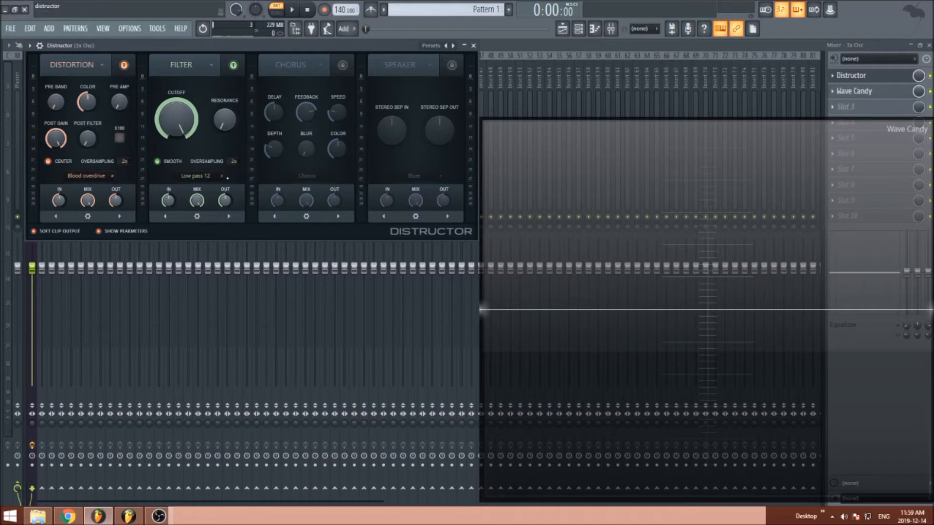
{"action": "left_click", "coordinate": [234, 65]}
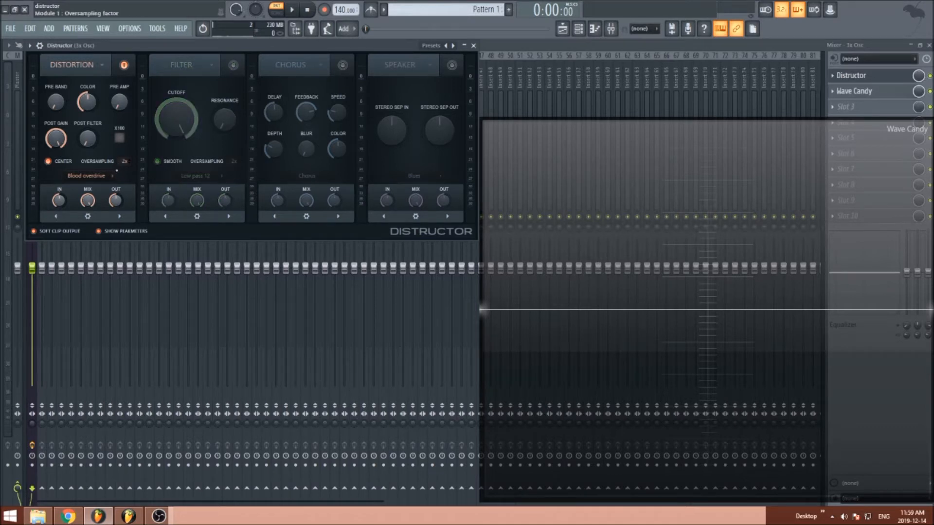
{"action": "left_click", "coordinate": [113, 179]}
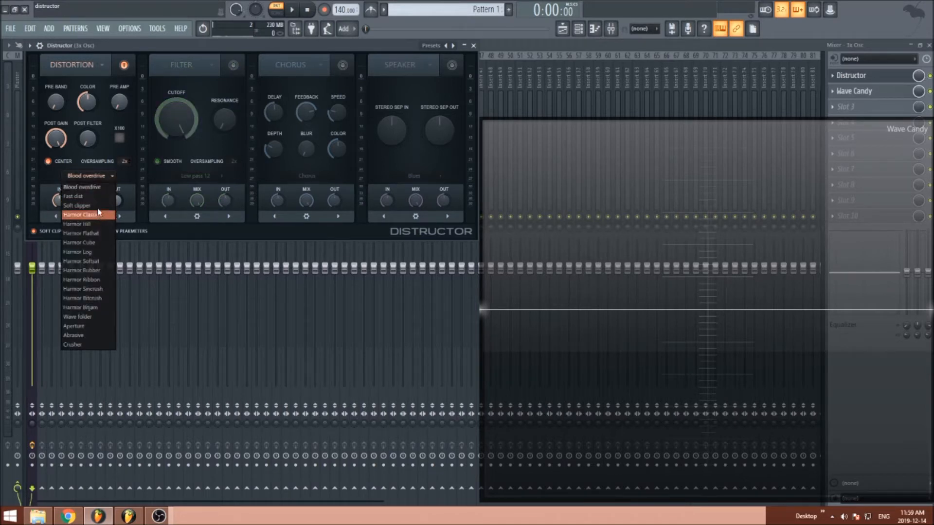
{"action": "left_click", "coordinate": [86, 187]}
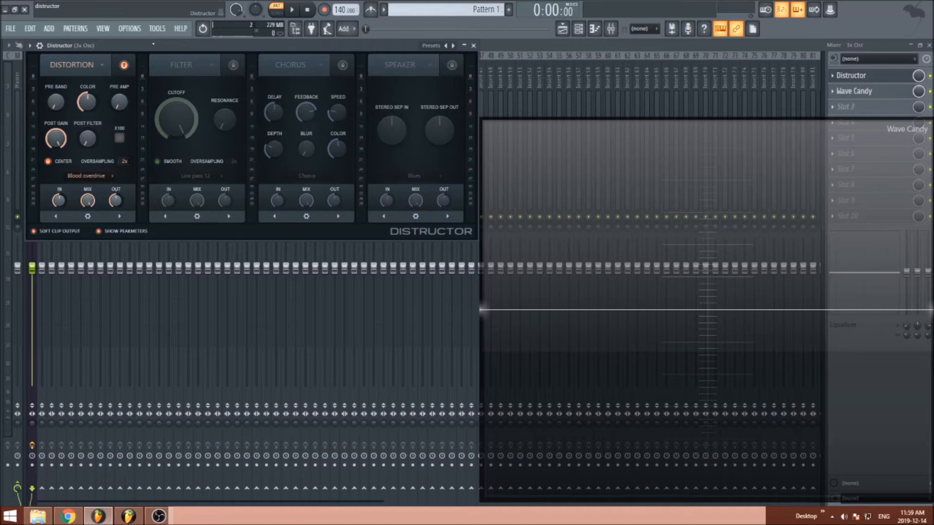
- Bypass Distructor on the 3x Osc track to audition the dry note, and reopen the plugin enabled
{"action": "left_click", "coordinate": [930, 76]}
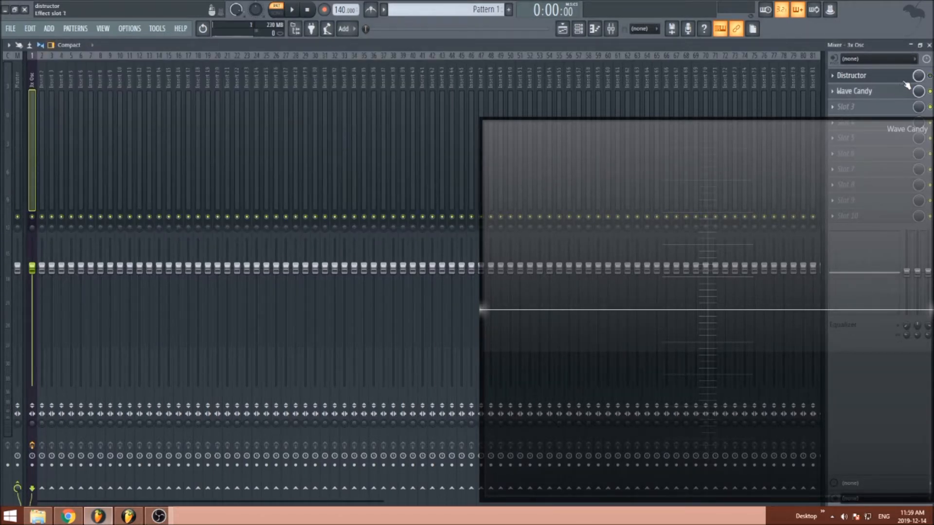
{"action": "key", "text": "z"}
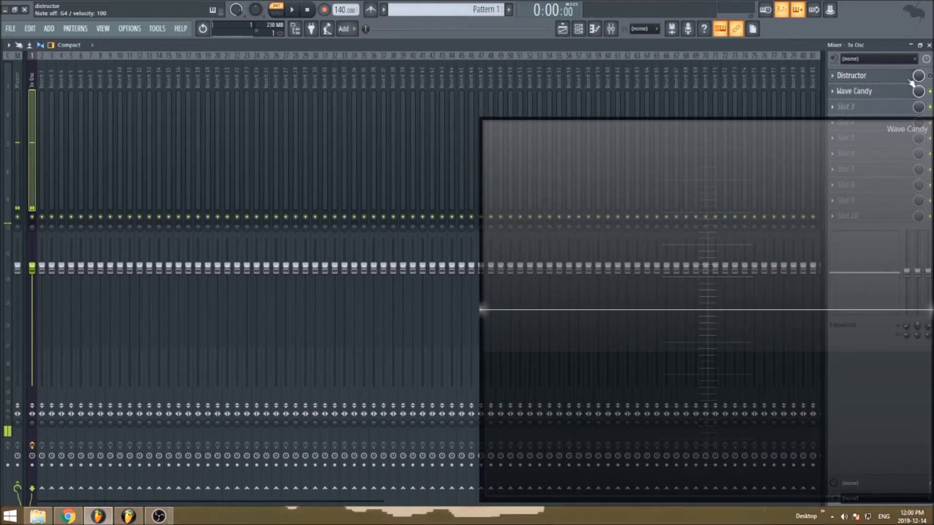
{"action": "left_click", "coordinate": [876, 75]}
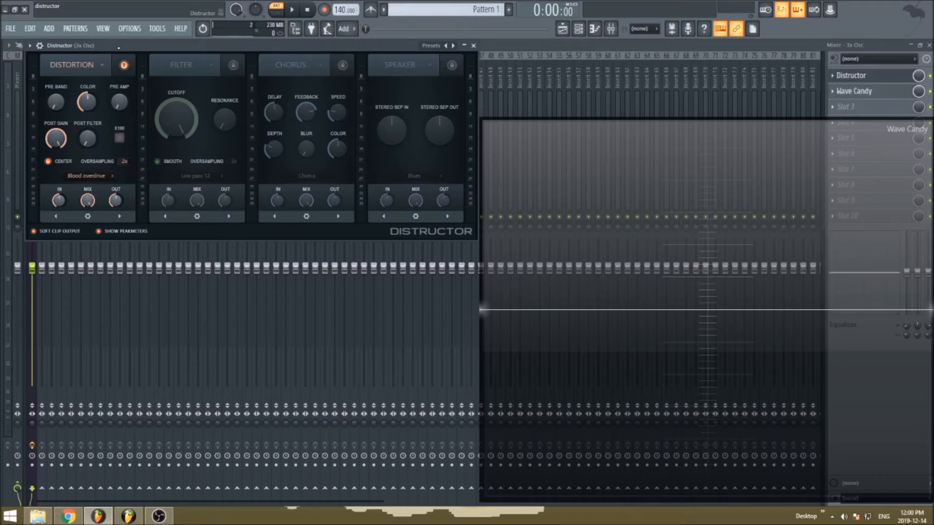
- Play a note while trying Blood overdrive's Pre band, Color and Post gain knobs, keeping Post gain at 100%
{"action": "key", "text": "z"}
{"action": "left_click_drag", "start_coordinate": [63, 103], "coordinate": [58, 134]}
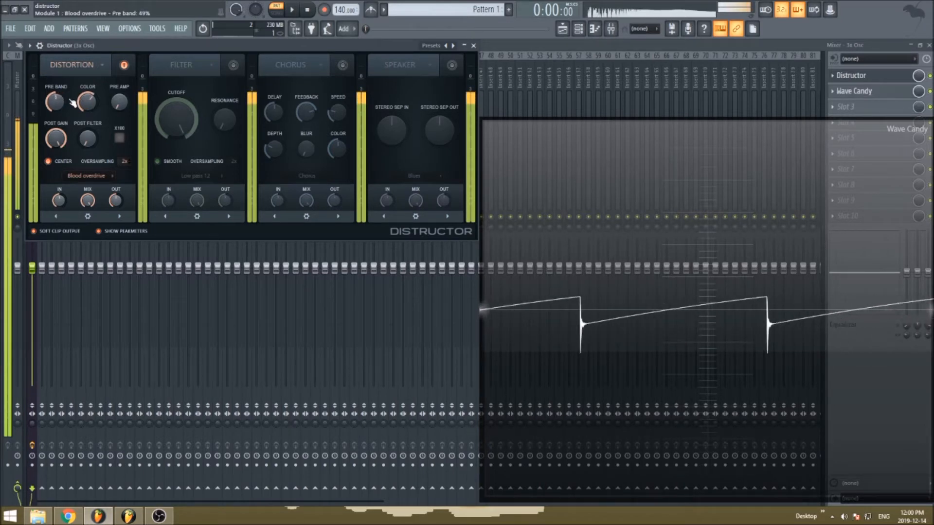
{"action": "left_click_drag", "start_coordinate": [85, 102], "coordinate": [126, 111]}
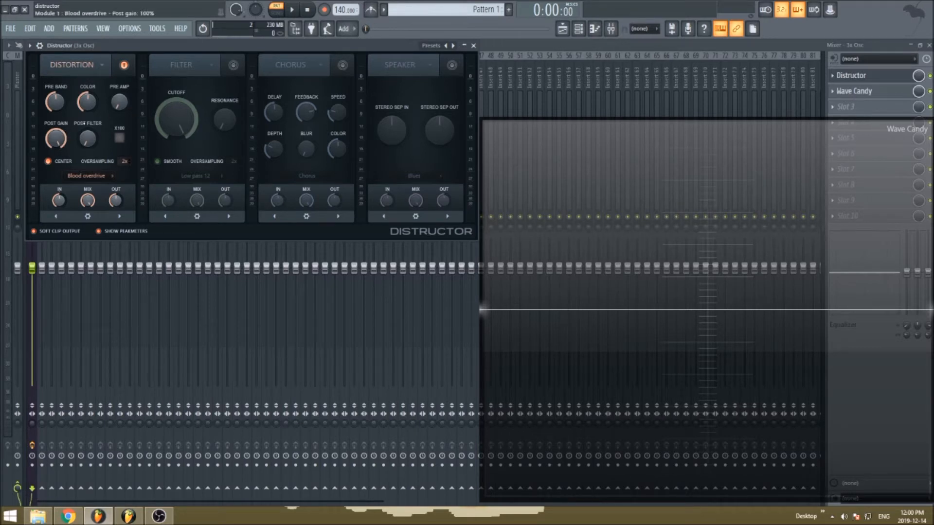
{"action": "mouse_move", "coordinate": [66, 135]}
{"action": "left_mouse_down"}
{"action": "mouse_move", "coordinate": [66, 163]}
{"action": "mouse_move", "coordinate": [65, 135]}
{"action": "left_mouse_up"}
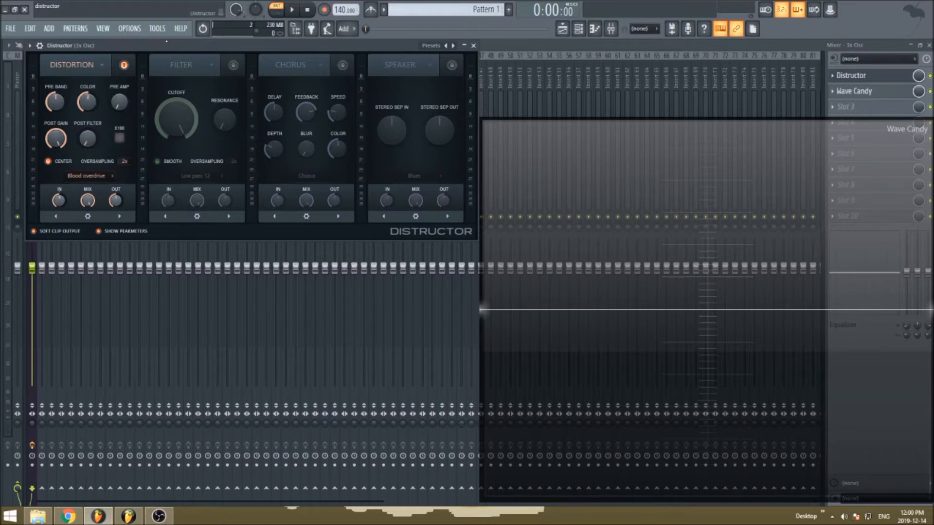
- Raise Blood overdrive's Pre amp to maximum and compare the X100 boost on and off, leaving it off
{"action": "left_click", "coordinate": [120, 138]}
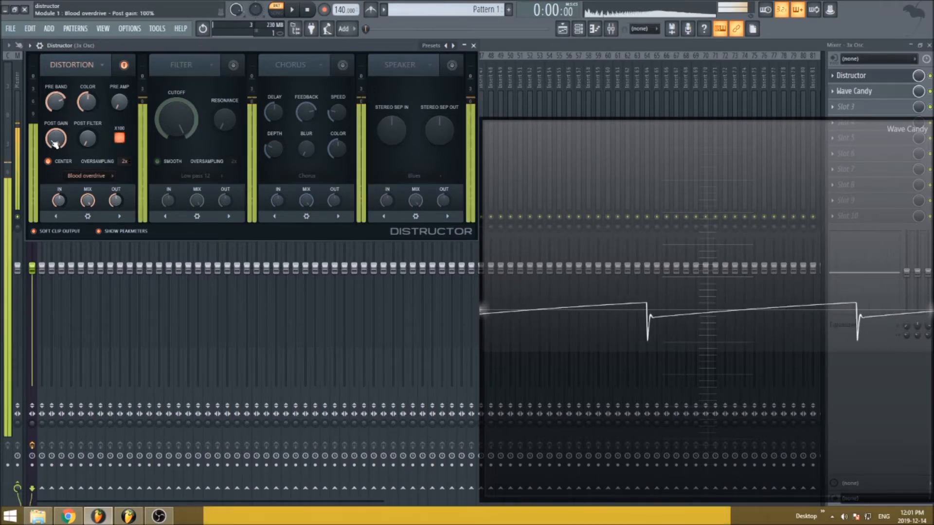
{"action": "left_click_drag", "start_coordinate": [118, 101], "coordinate": [119, 82]}
{"action": "left_click", "coordinate": [120, 138]}
{"action": "left_click", "coordinate": [120, 142]}
{"action": "left_click", "coordinate": [120, 142]}
{"action": "left_click", "coordinate": [120, 142]}
{"action": "left_click", "coordinate": [120, 140]}
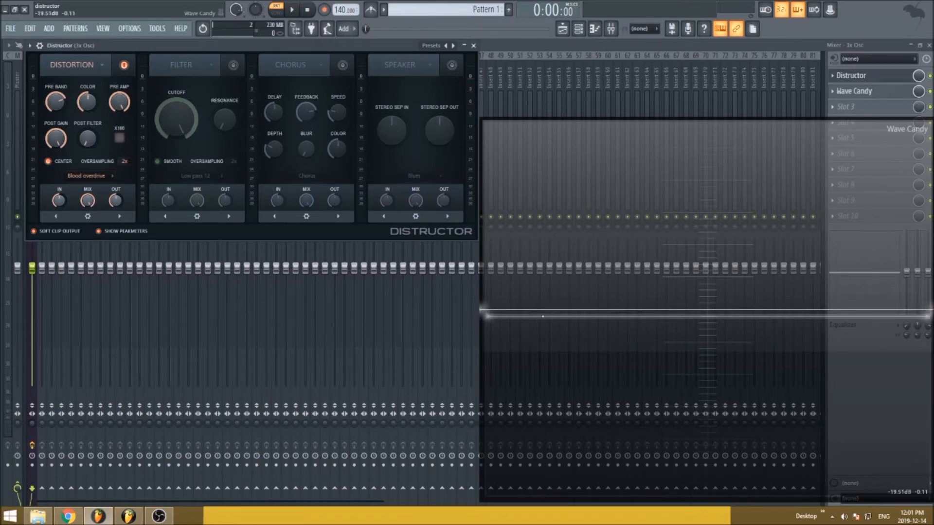
- Play a test note, set the Distortion module's oversampling to 16x, and switch its algorithm to Fast dist
{"action": "key", "text": "z"}
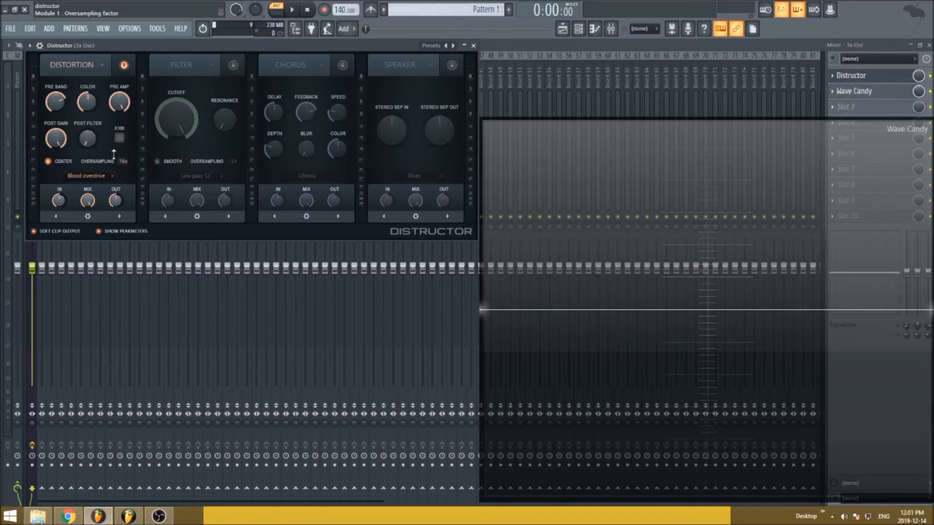
{"action": "left_click", "coordinate": [88, 176]}
{"action": "left_click", "coordinate": [86, 197]}
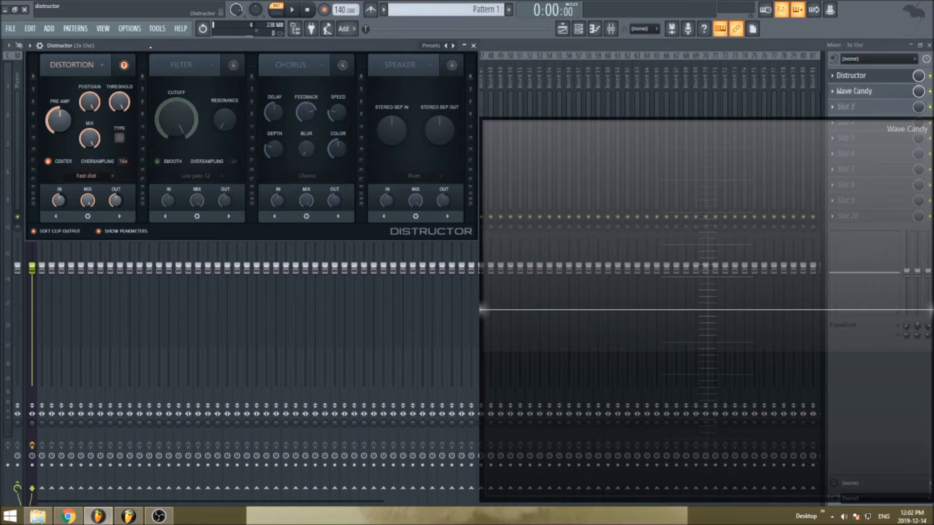
- Play notes while trying Fast dist's Threshold, raising its Pre amp to maximum and lowering its Mix to minimum
{"action": "key", "text": "z"}
{"action": "mouse_move", "coordinate": [120, 103]}
{"action": "left_mouse_down"}
{"action": "mouse_move", "coordinate": [120, 131]}
{"action": "mouse_move", "coordinate": [120, 108]}
{"action": "left_mouse_up"}
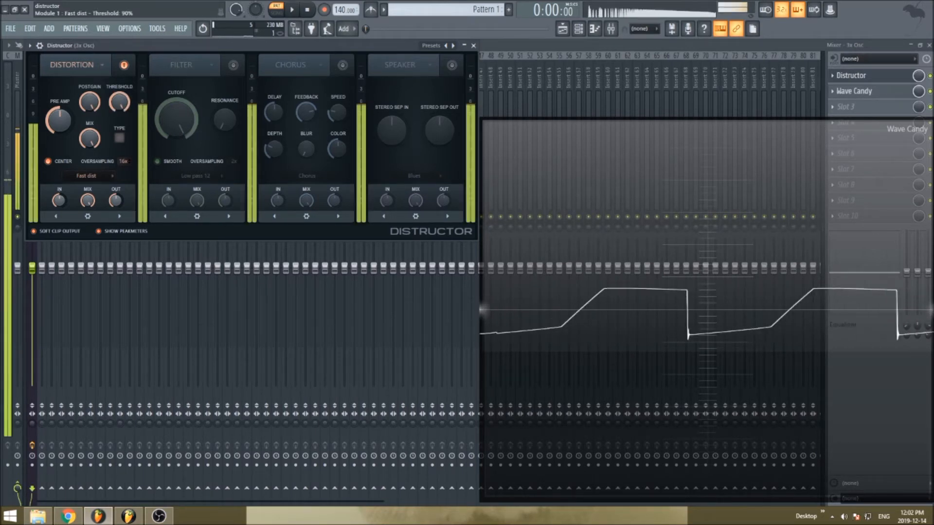
{"action": "key", "text": "z"}
{"action": "left_click_drag", "start_coordinate": [60, 120], "coordinate": [59, 87]}
{"action": "mouse_move", "coordinate": [119, 102]}
{"action": "left_mouse_down"}
{"action": "mouse_move", "coordinate": [120, 146]}
{"action": "mouse_move", "coordinate": [120, 107]}
{"action": "left_mouse_up"}
{"action": "left_click_drag", "start_coordinate": [90, 139], "coordinate": [90, 180]}
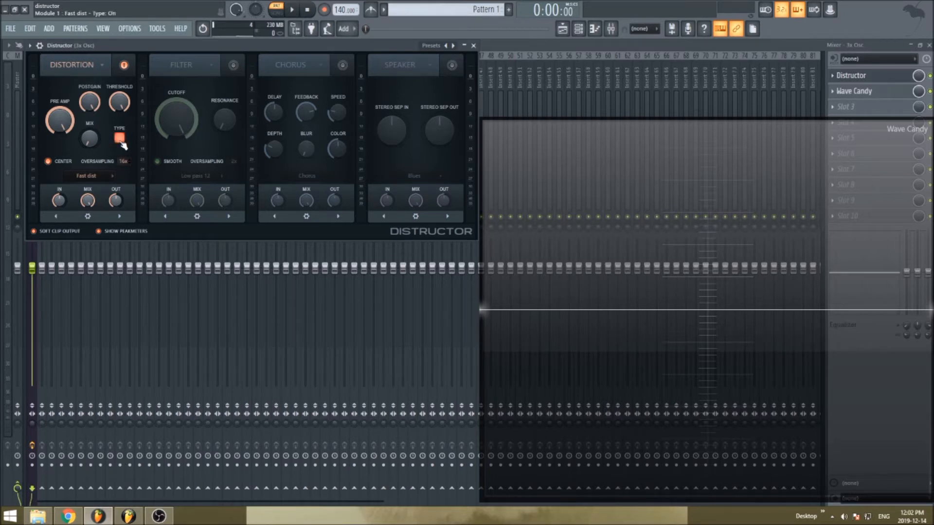
- Switch the Distortion module's algorithm to Soft clipper
{"action": "left_click", "coordinate": [102, 177]}
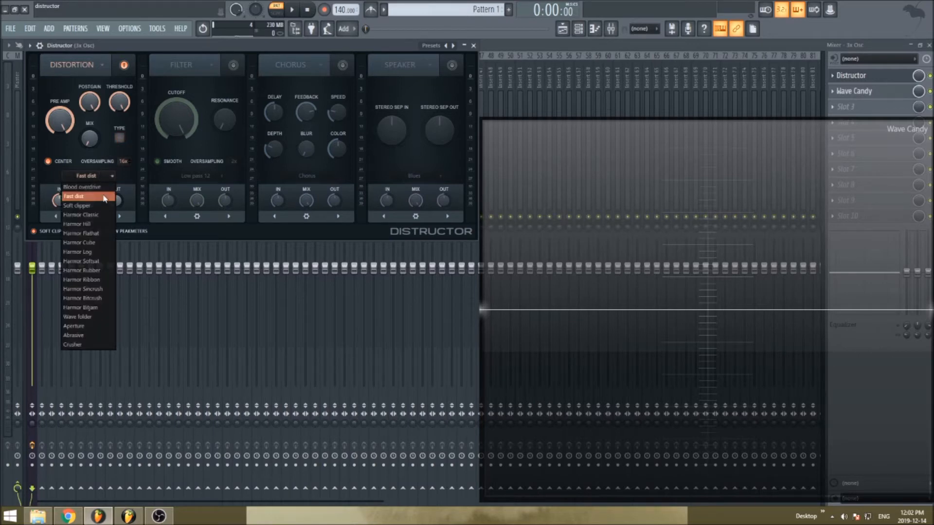
{"action": "left_click", "coordinate": [93, 208]}
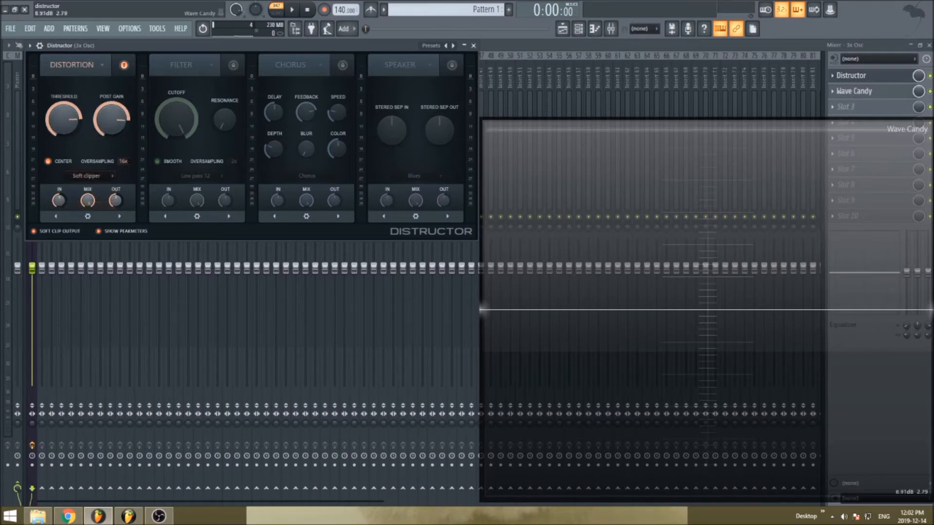
- Load Fruity Soft Clipper in mixer slot 3, try its threshold for comparison, and clear the slot again
{"action": "left_click", "coordinate": [846, 107]}
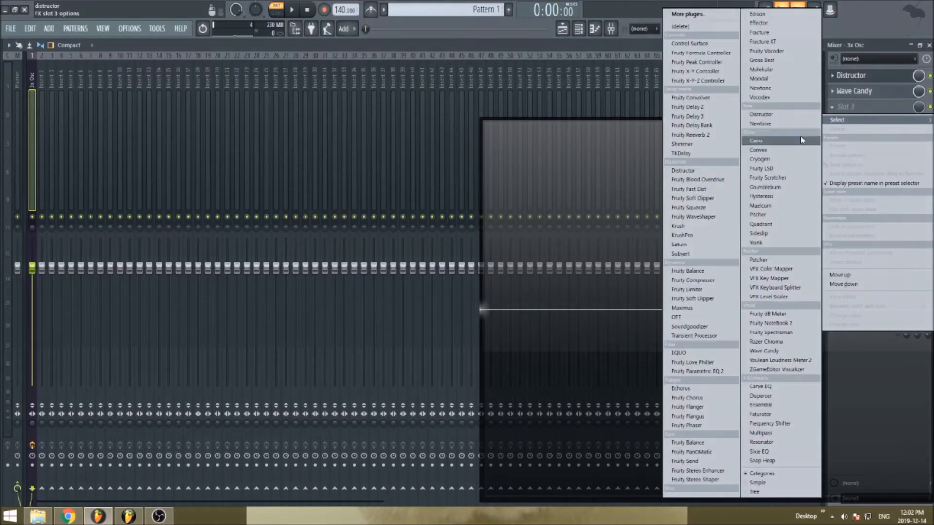
{"action": "left_click", "coordinate": [713, 199]}
{"action": "left_click_drag", "start_coordinate": [99, 199], "coordinate": [126, 170]}
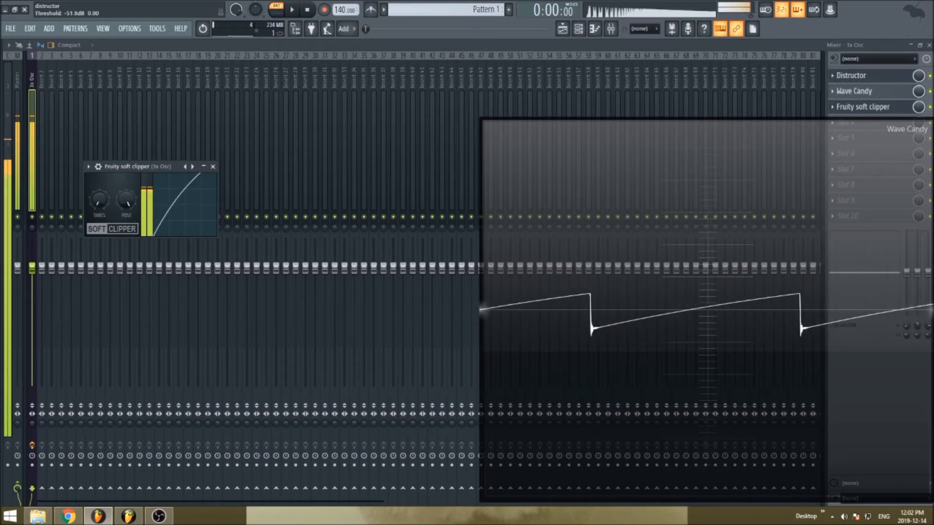
{"action": "left_click", "coordinate": [832, 107]}
- Reopen Distructor and raise the Soft clipper's Post gain to maximum
{"action": "left_click", "coordinate": [861, 77]}
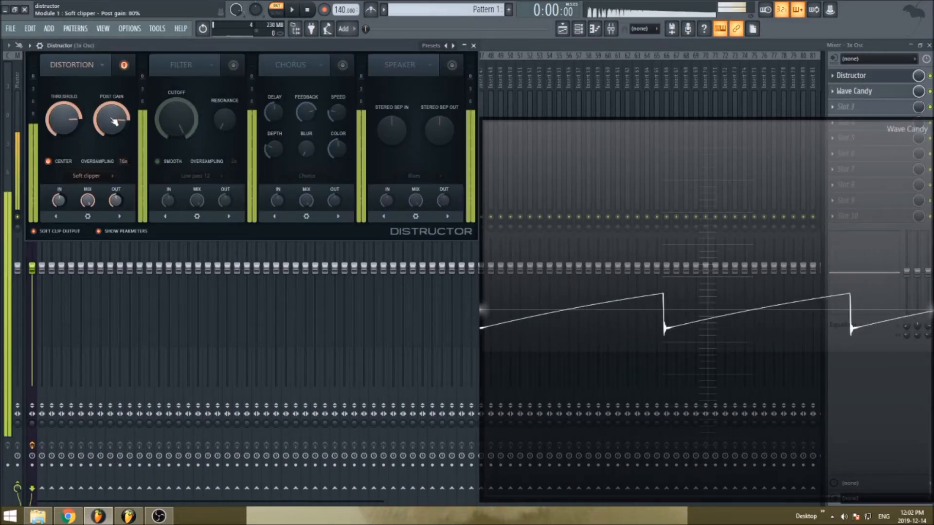
{"action": "left_click_drag", "start_coordinate": [117, 124], "coordinate": [115, 116]}
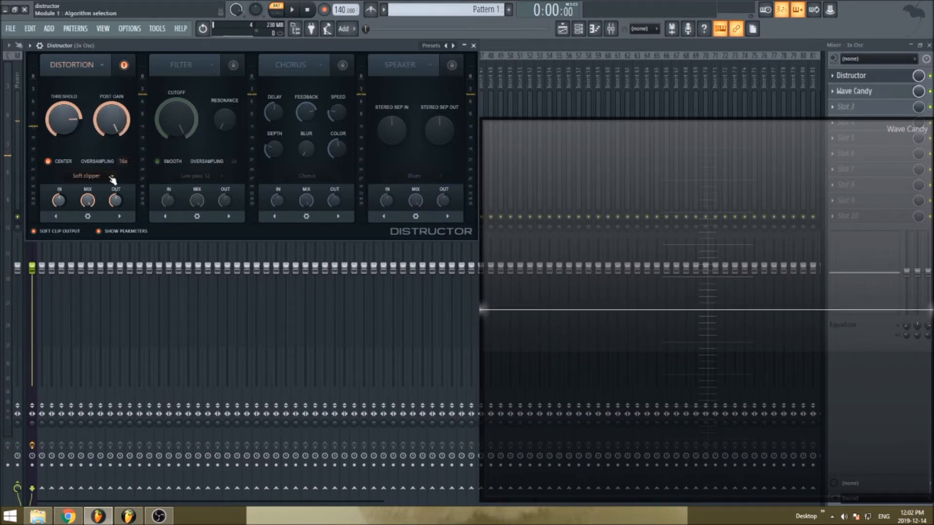
- Change the Distortion algorithm to Harmor Classic and on to Harmor Bitcrush, raising the Pre amp to maximum while playing a note
{"action": "left_click", "coordinate": [88, 176]}
{"action": "left_click", "coordinate": [100, 216]}
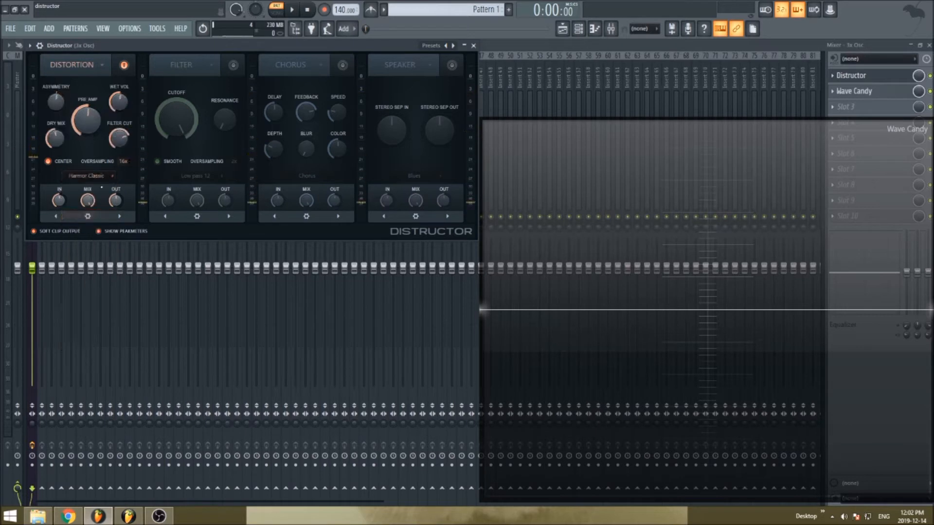
{"action": "left_click", "coordinate": [105, 176]}
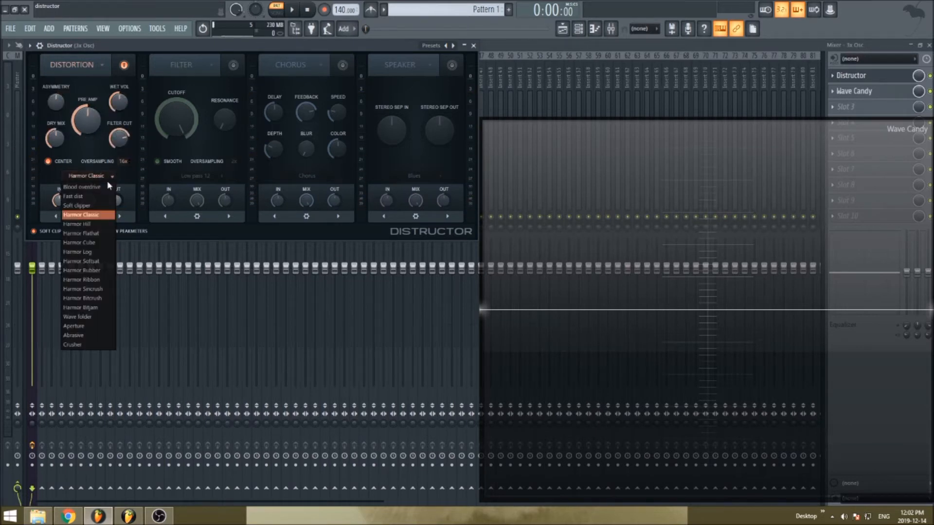
{"action": "left_click", "coordinate": [102, 299]}
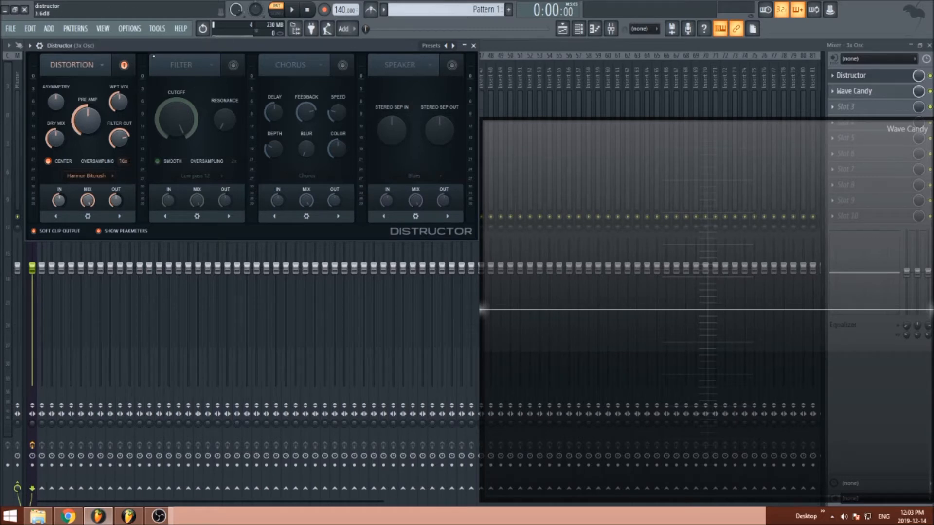
{"action": "key", "text": "z"}
{"action": "left_click_drag", "start_coordinate": [94, 128], "coordinate": [94, 78]}
- Switch the Distortion algorithm to Harmor Bitjam and play notes while adjusting the Pre amp and raising Wet vol to maximum
{"action": "left_click", "coordinate": [87, 176]}
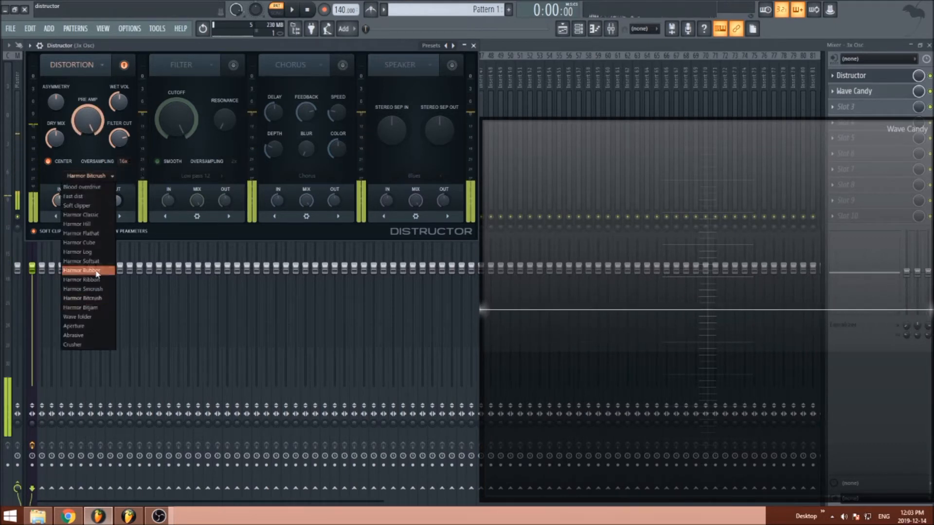
{"action": "left_click", "coordinate": [90, 306]}
{"action": "left_click_drag", "start_coordinate": [92, 117], "coordinate": [118, 51]}
{"action": "mouse_move", "coordinate": [89, 120]}
{"action": "left_mouse_down"}
{"action": "mouse_move", "coordinate": [89, 206]}
{"action": "mouse_move", "coordinate": [89, 117]}
{"action": "left_mouse_up"}
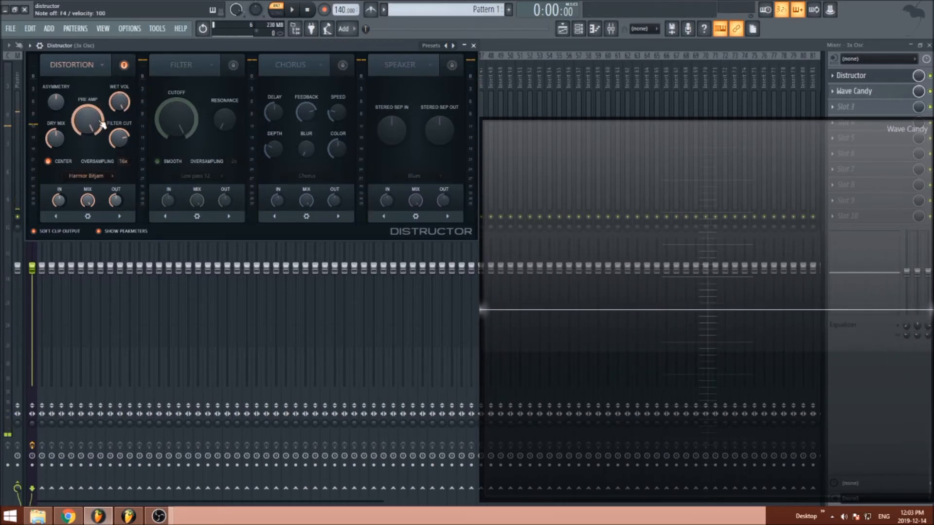
{"action": "key", "text": "v"}
{"action": "mouse_move", "coordinate": [102, 124]}
{"action": "left_mouse_down"}
{"action": "mouse_move", "coordinate": [102, 212]}
{"action": "mouse_move", "coordinate": [102, 121]}
{"action": "left_mouse_up"}
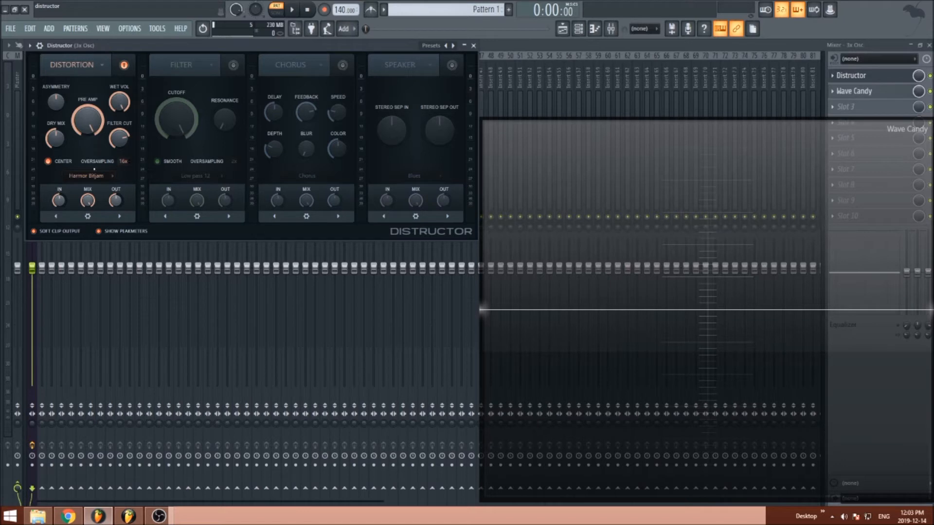
- Switch the Distortion algorithm to Harmor Ribbon and play notes to audition it
{"action": "left_click", "coordinate": [87, 176]}
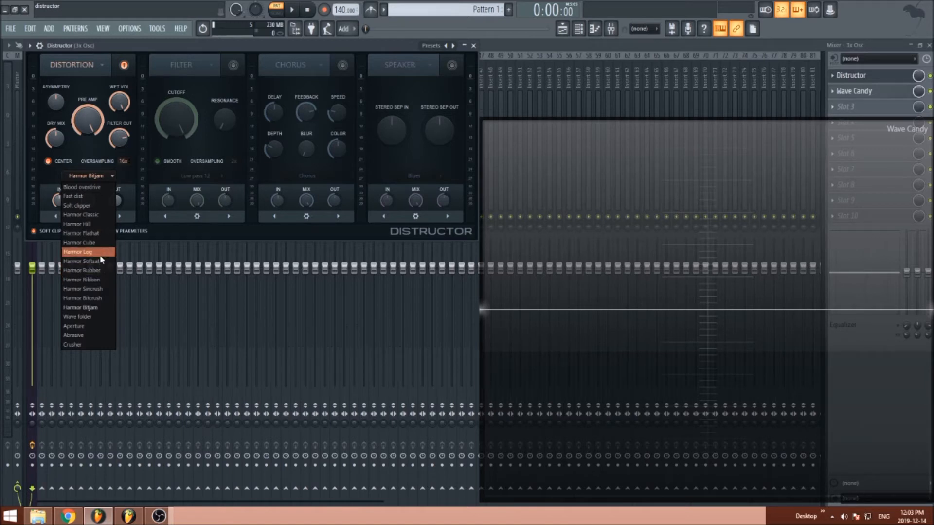
{"action": "left_click", "coordinate": [105, 281]}
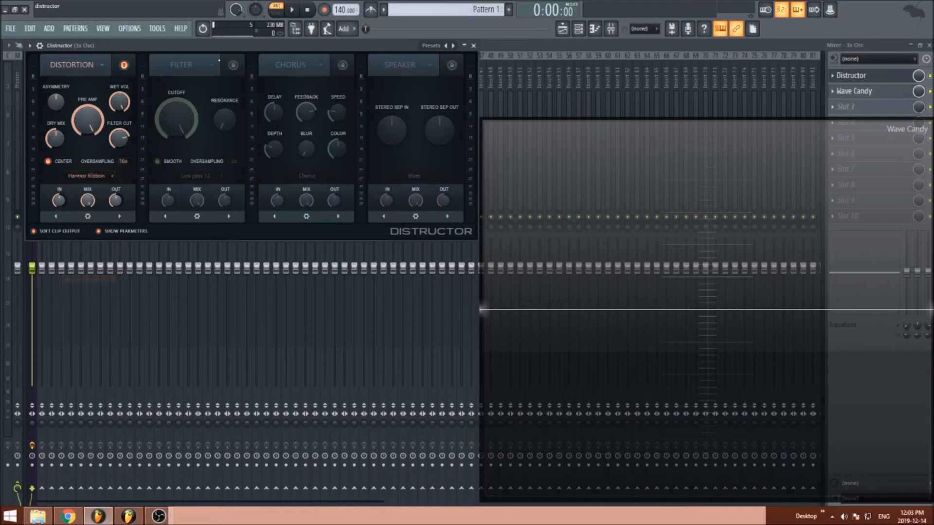
{"action": "key", "text": "b"}
{"action": "key", "text": "b"}
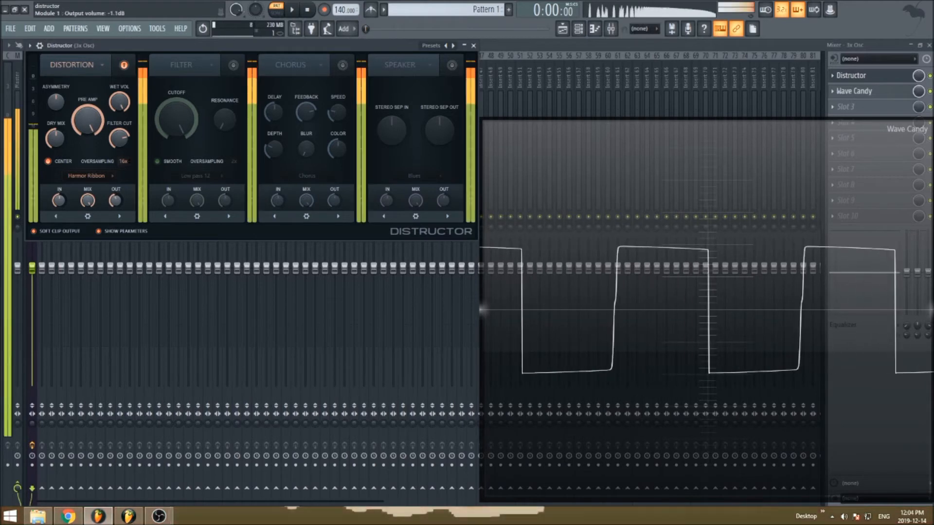
- Switch the Distortion algorithm to Harmor Sincrush and play notes while adjusting the Asymmetry
{"action": "left_click", "coordinate": [92, 175]}
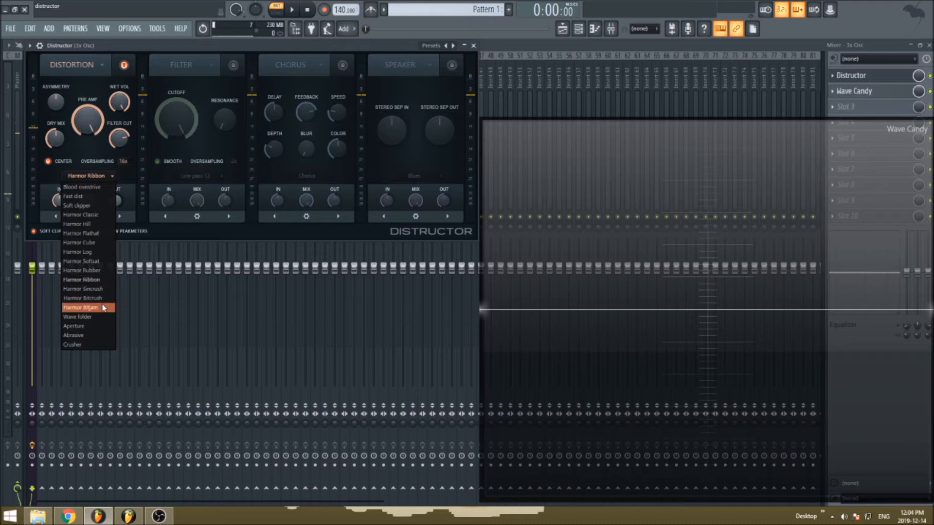
{"action": "left_click", "coordinate": [104, 288]}
{"action": "key", "text": "b"}
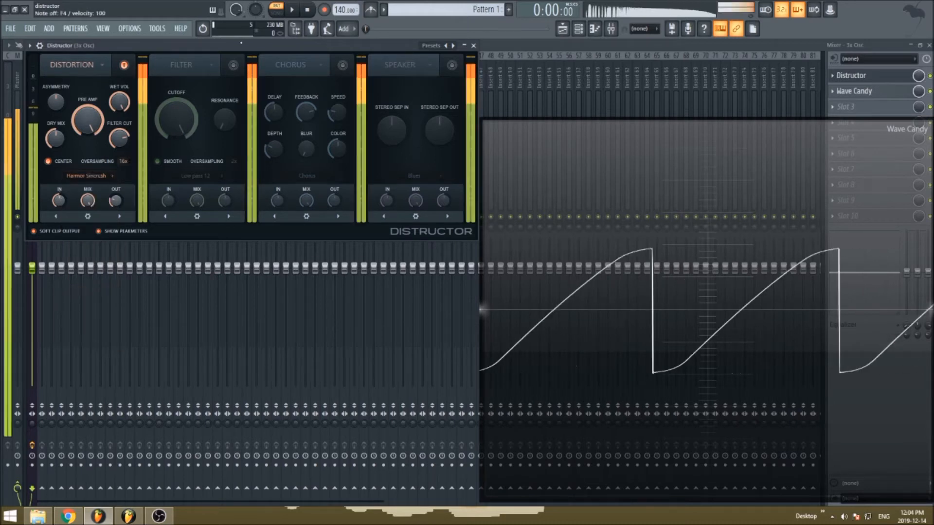
{"action": "key", "text": "b"}
{"action": "key", "text": "b"}
{"action": "mouse_move", "coordinate": [56, 102]}
{"action": "left_mouse_down"}
{"action": "mouse_move", "coordinate": [56, 54]}
{"action": "mouse_move", "coordinate": [56, 107]}
{"action": "left_mouse_up"}
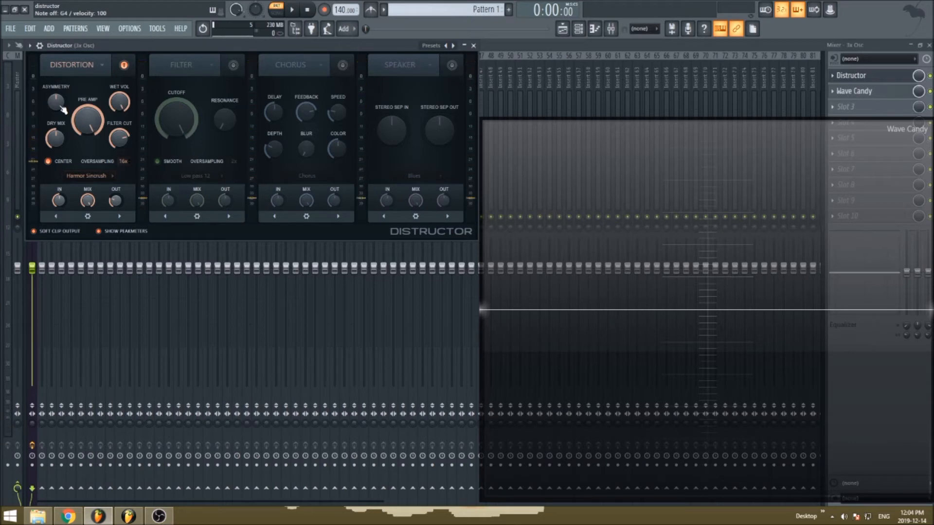
{"action": "left_click_drag", "start_coordinate": [56, 101], "coordinate": [56, 216]}
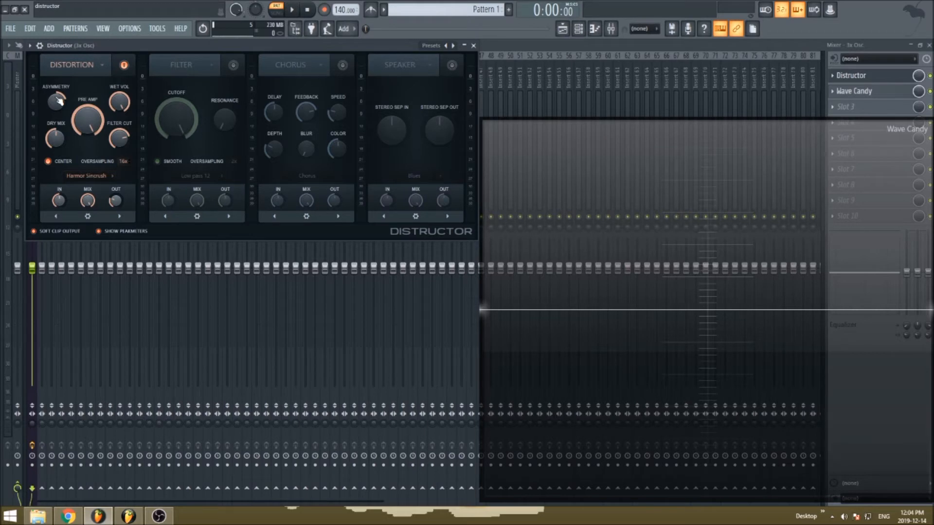
- Switch the Distortion algorithm to Wave folder and play notes, raising the Pre amp to maximum and lowering the Threshold to minimum
{"action": "left_click_drag", "start_coordinate": [394, 128], "coordinate": [394, 146]}
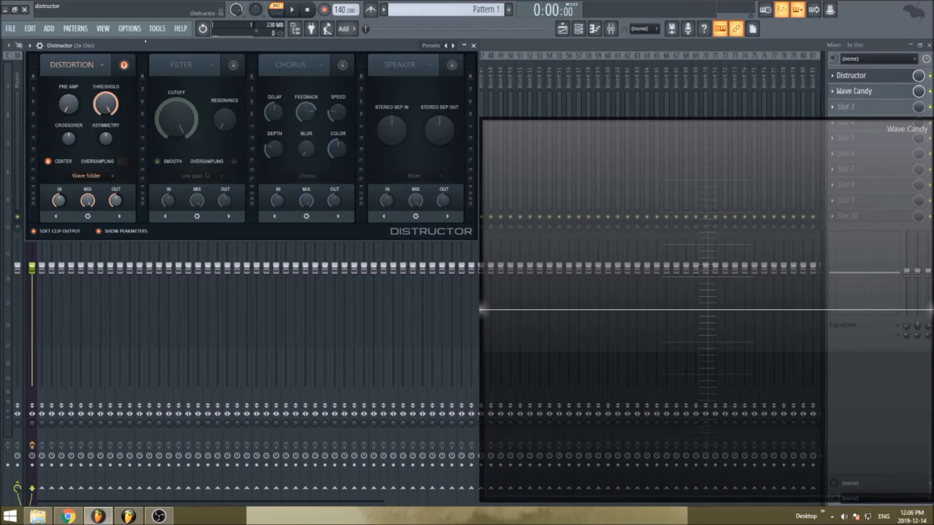
{"action": "key", "text": "z"}
{"action": "key", "text": "z"}
{"action": "left_click_drag", "start_coordinate": [68, 104], "coordinate": [68, 48]}
{"action": "left_click_drag", "start_coordinate": [106, 104], "coordinate": [105, 170]}
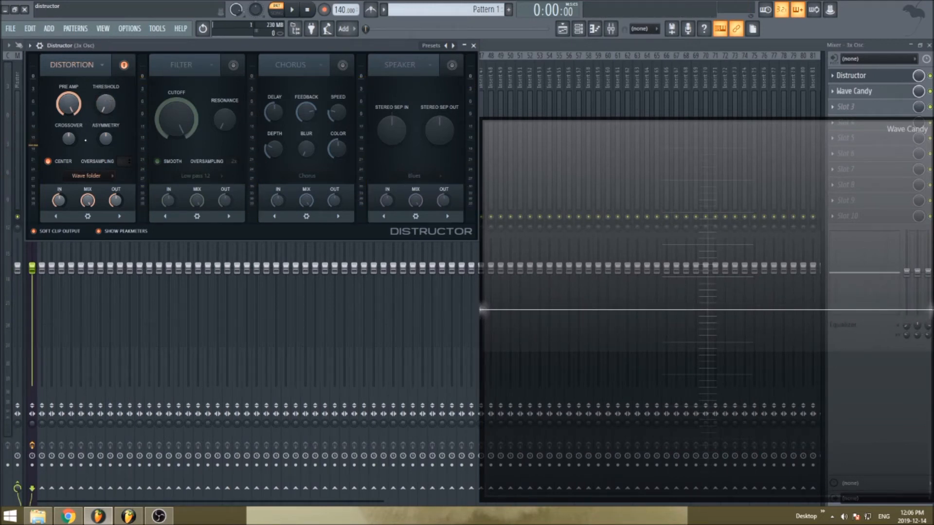
- Try the Wave folder's Crossover and turn up its Asymmetry, keeping Wave folder as the algorithm
{"action": "left_click_drag", "start_coordinate": [69, 138], "coordinate": [74, 142]}
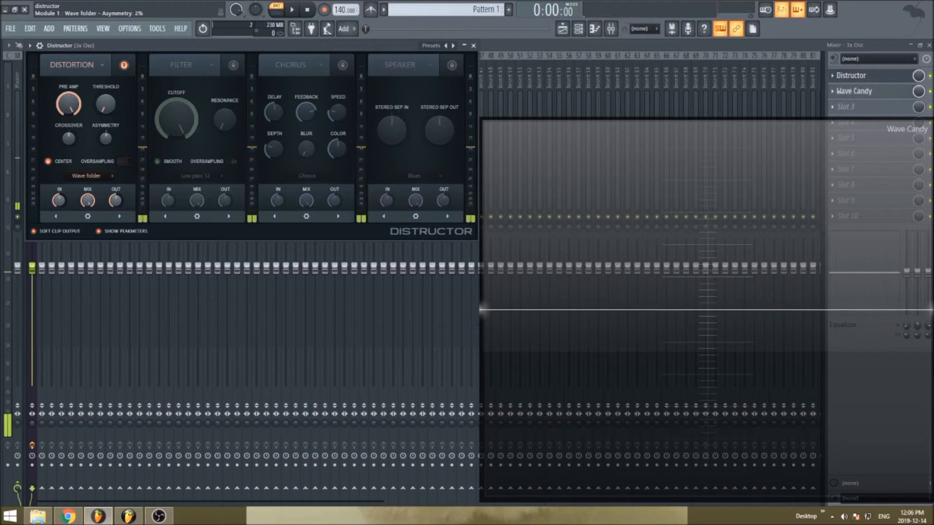
{"action": "left_click_drag", "start_coordinate": [105, 138], "coordinate": [115, 143]}
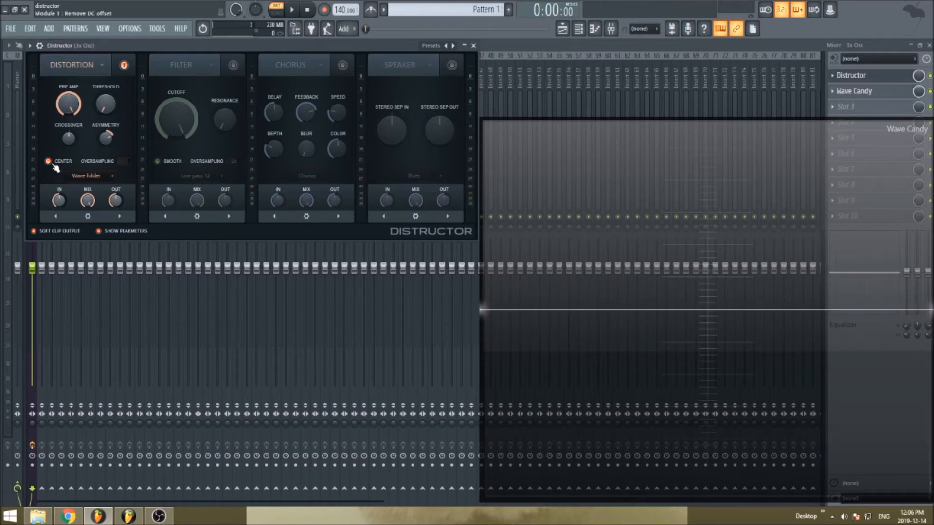
{"action": "left_click", "coordinate": [97, 176]}
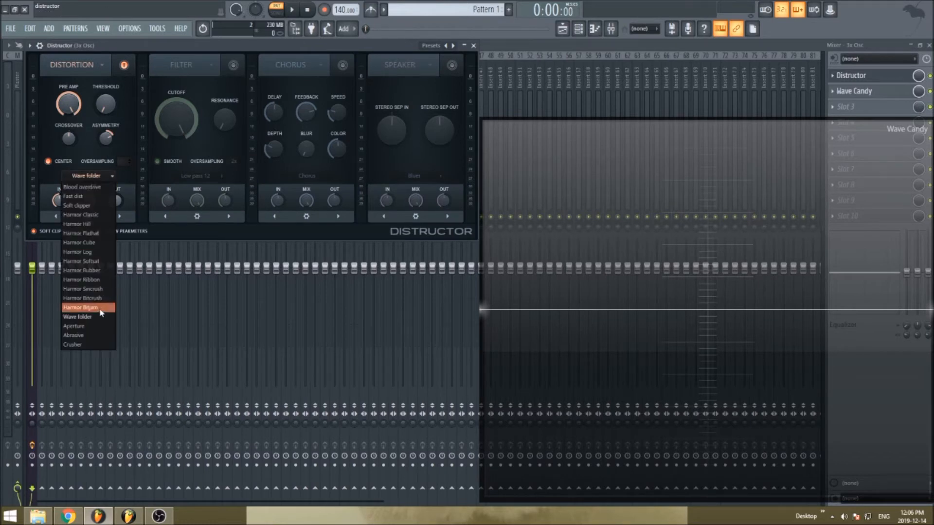
{"action": "left_click", "coordinate": [98, 317]}
- Switch the Distortion algorithm to Aperture, try its Pre amp and enable its Mode switch
{"action": "left_click", "coordinate": [100, 175]}
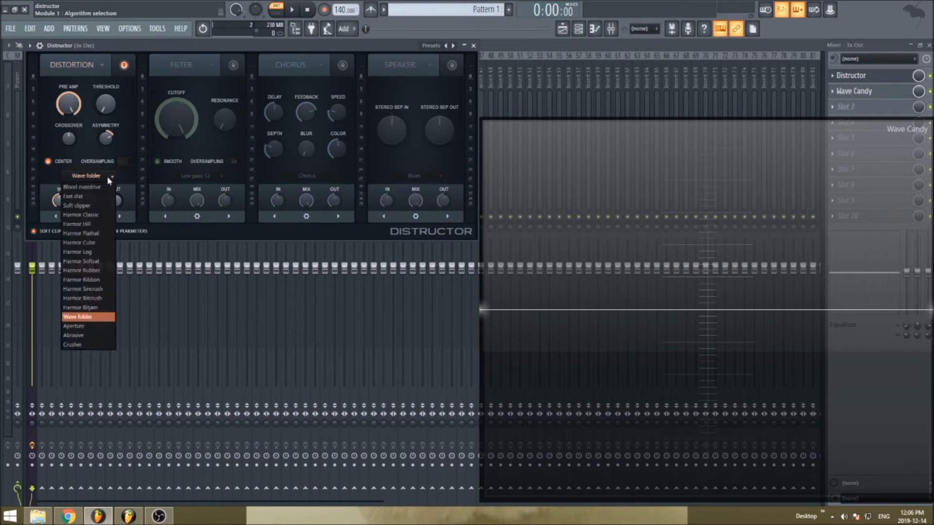
{"action": "left_click", "coordinate": [81, 325]}
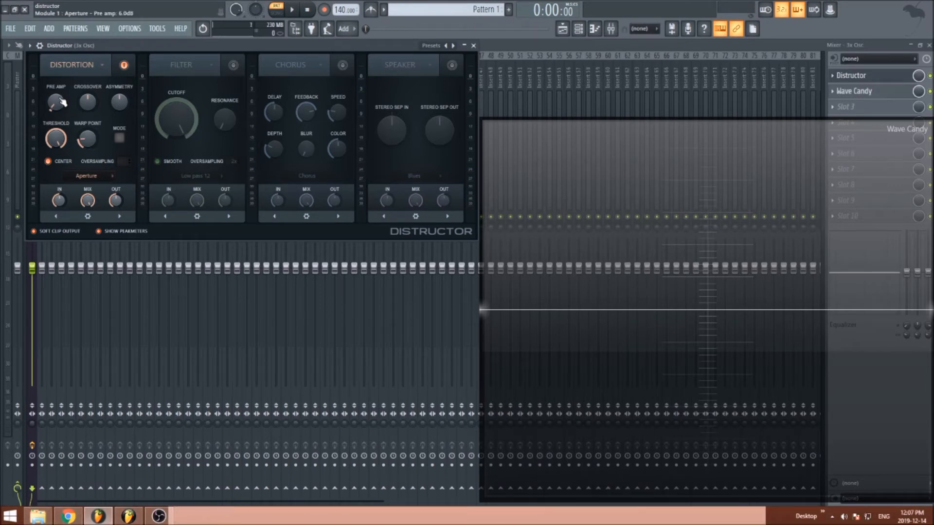
{"action": "left_click_drag", "start_coordinate": [55, 101], "coordinate": [56, 73]}
{"action": "left_click", "coordinate": [121, 138]}
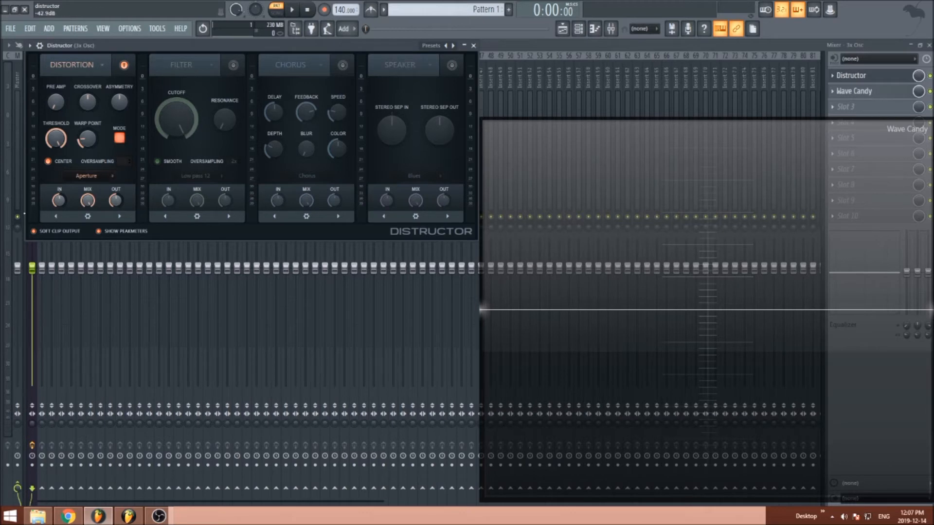
- Switch the Distortion algorithm to Abrasive and raise its Pre amp to maximum while playing a note
{"action": "left_click", "coordinate": [107, 175]}
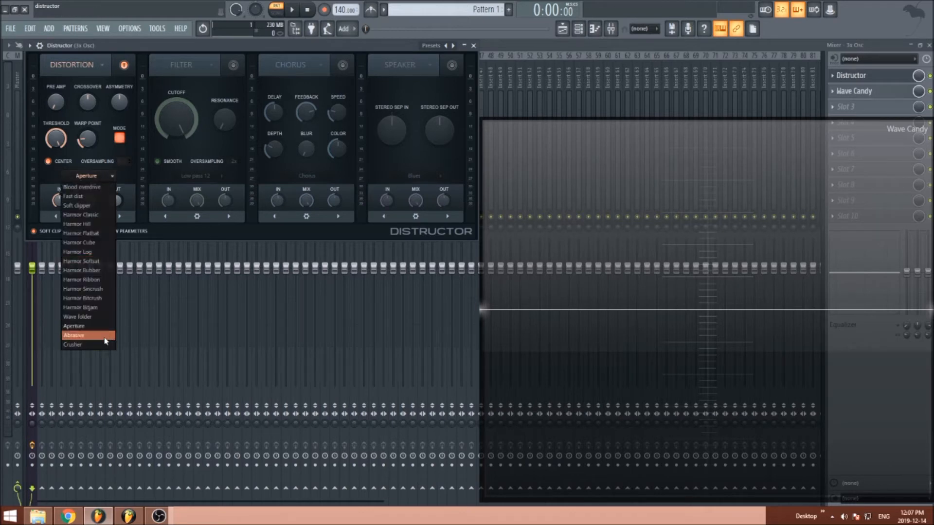
{"action": "left_click", "coordinate": [104, 336]}
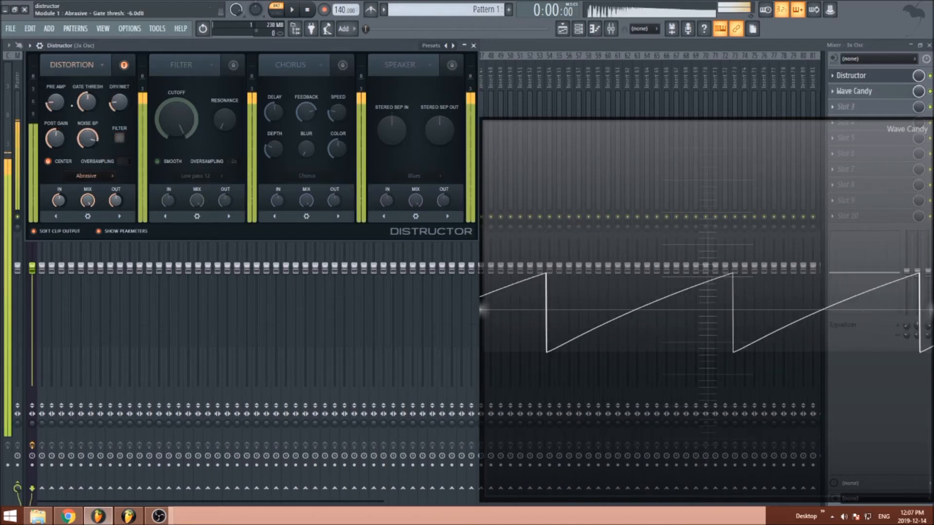
{"action": "left_click_drag", "start_coordinate": [55, 102], "coordinate": [55, 59]}
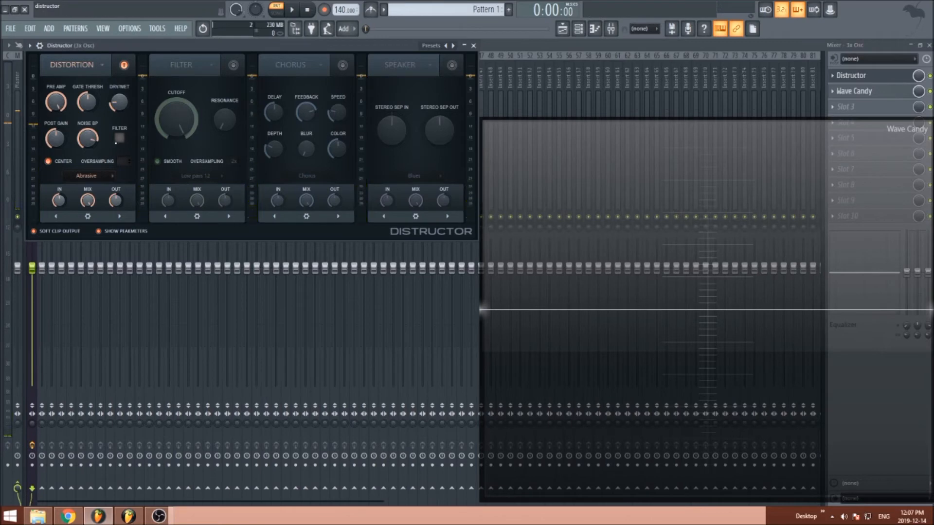
- Lower the Abrasive algorithm's Gate thresh and Noise BP to minimum and enable its Filter while playing notes
{"action": "left_click_drag", "start_coordinate": [97, 92], "coordinate": [97, 104]}
{"action": "left_click_drag", "start_coordinate": [90, 141], "coordinate": [90, 194]}
{"action": "left_click", "coordinate": [119, 138]}
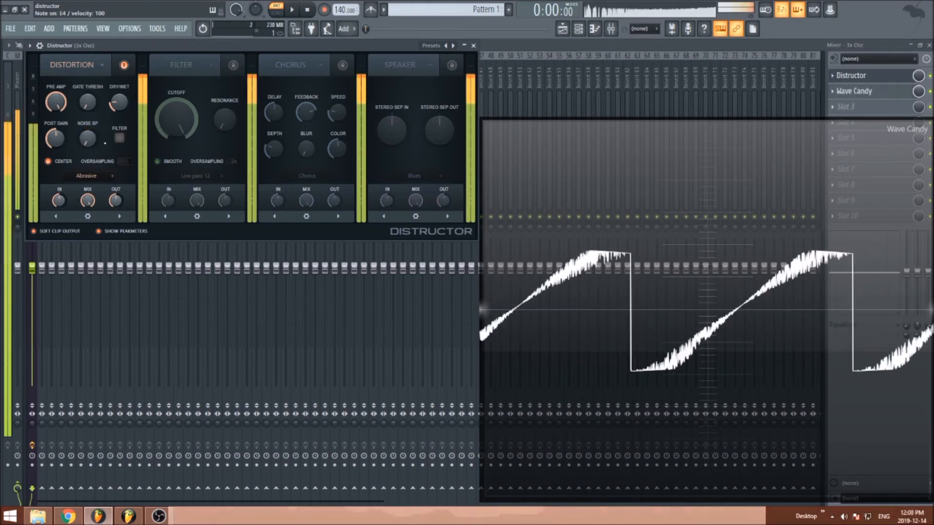
{"action": "key", "text": "c"}
{"action": "key", "text": "c"}
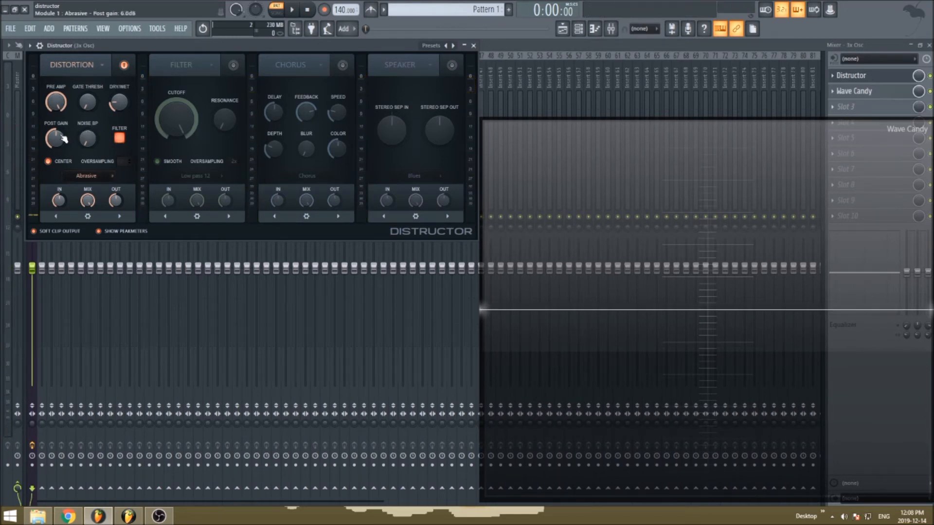
- Switch the Distortion algorithm to Crusher and play notes while sweeping Rate crush up and back down to minimum
{"action": "left_click", "coordinate": [86, 176]}
{"action": "left_click", "coordinate": [101, 345]}
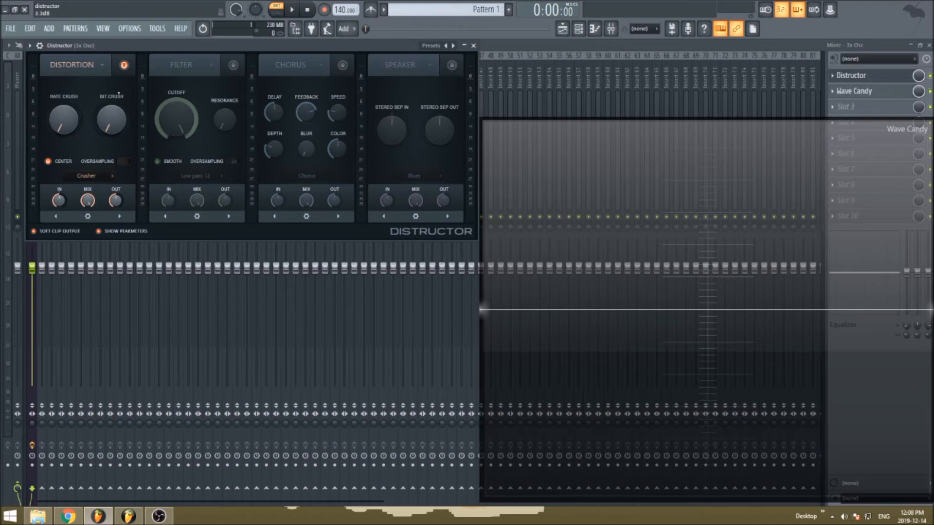
{"action": "key", "text": "b"}
{"action": "key", "text": "b"}
{"action": "left_click_drag", "start_coordinate": [71, 118], "coordinate": [71, 35]}
{"action": "left_click_drag", "start_coordinate": [71, 120], "coordinate": [71, 204]}
- Check the first module's effect types, keep Distortion, and play a note while trying the Crusher's knobs
{"action": "left_click", "coordinate": [79, 66]}
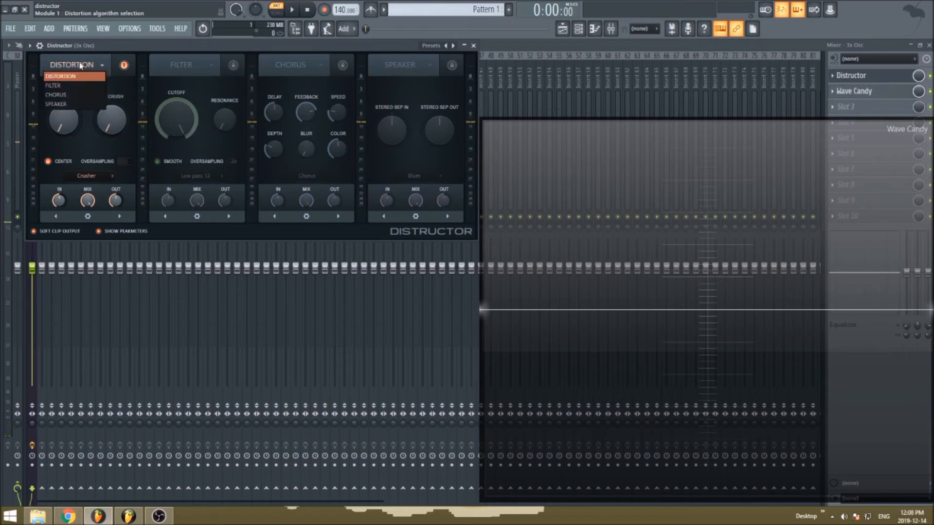
{"action": "left_click", "coordinate": [79, 76]}
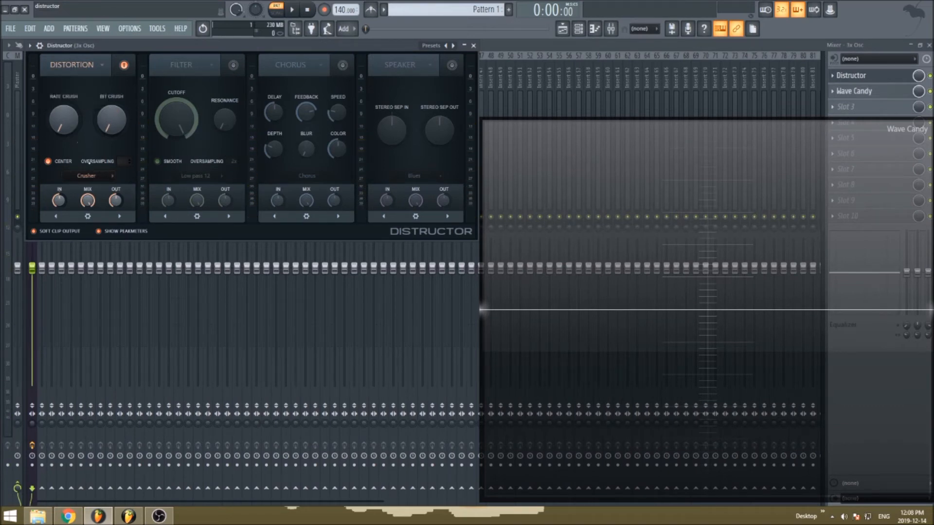
{"action": "key", "text": "z"}
{"action": "left_click_drag", "start_coordinate": [70, 124], "coordinate": [105, 122]}
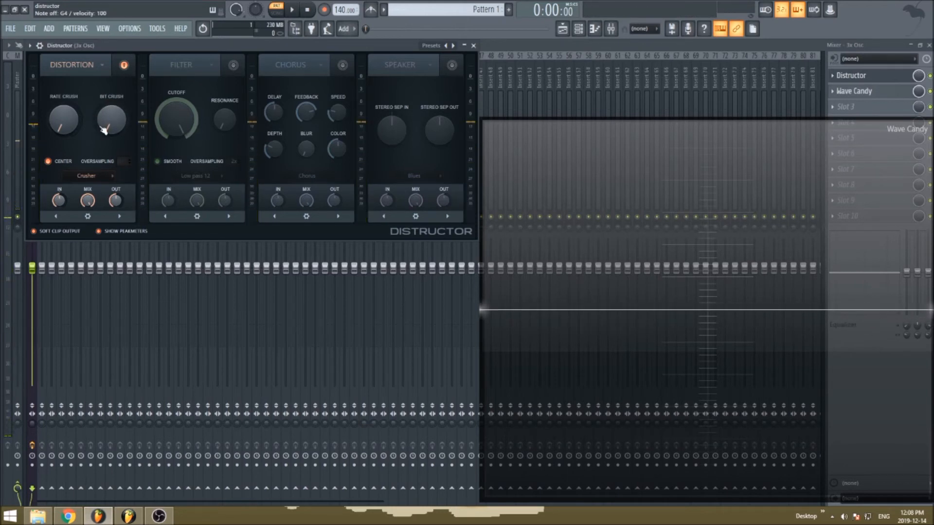
- Disable the Distortion module and enable the Filter module
{"action": "left_click", "coordinate": [129, 68]}
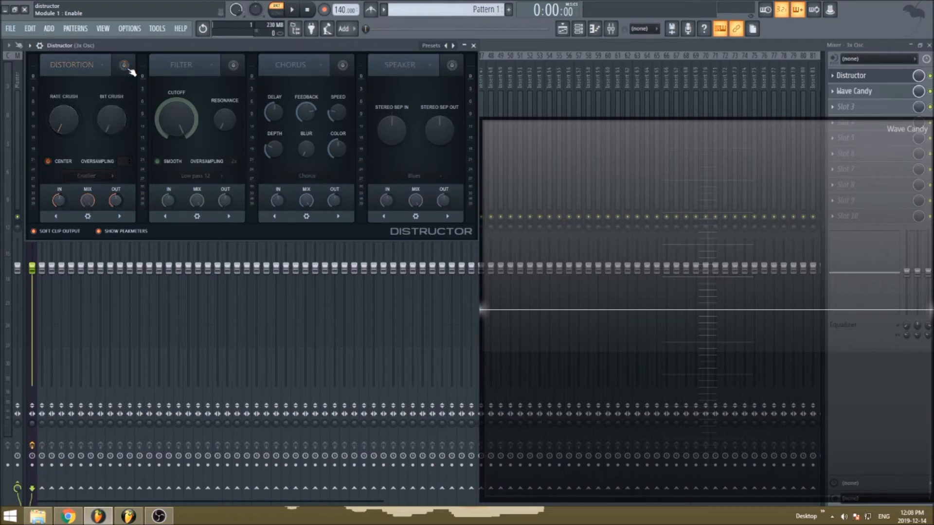
{"action": "left_click", "coordinate": [233, 66]}
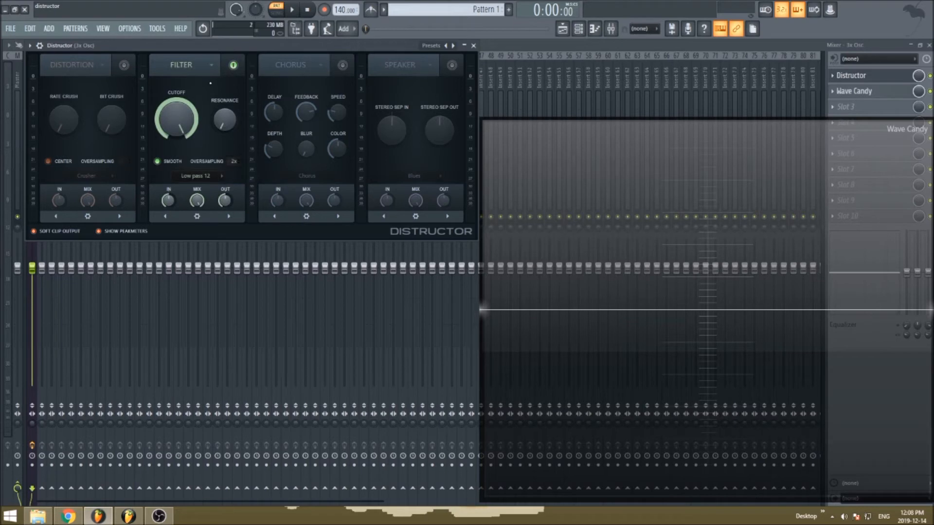
- Set the Filter type to Low pass 6 and lower the Cutoff to 0% while playing a note
{"action": "left_click", "coordinate": [200, 176]}
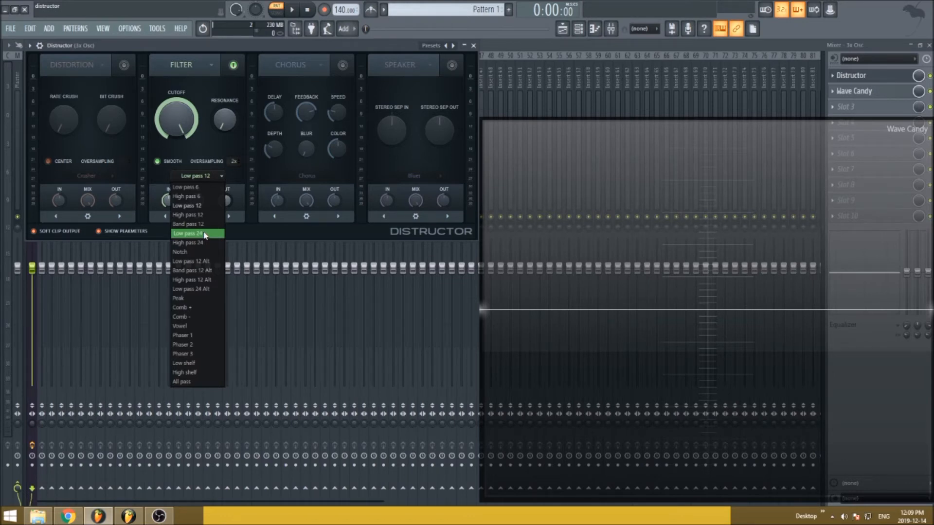
{"action": "left_click", "coordinate": [212, 188]}
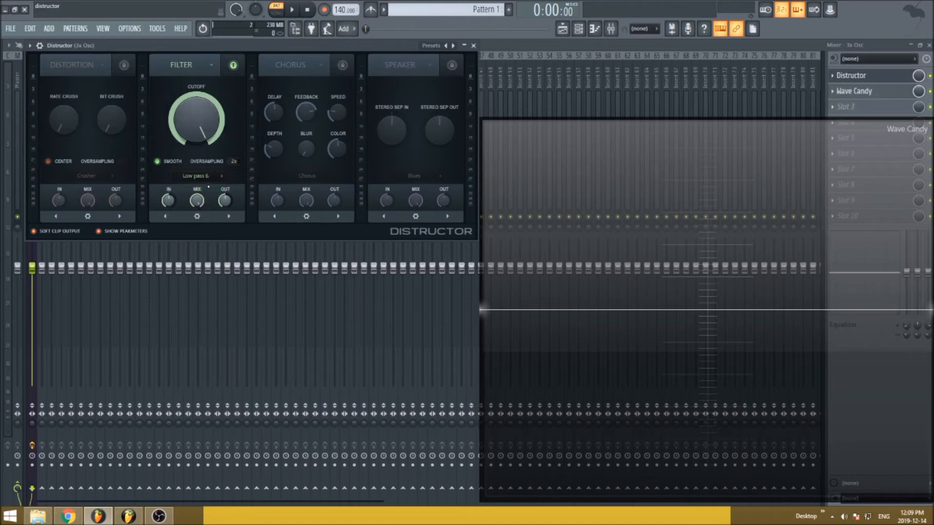
{"action": "key", "text": "z"}
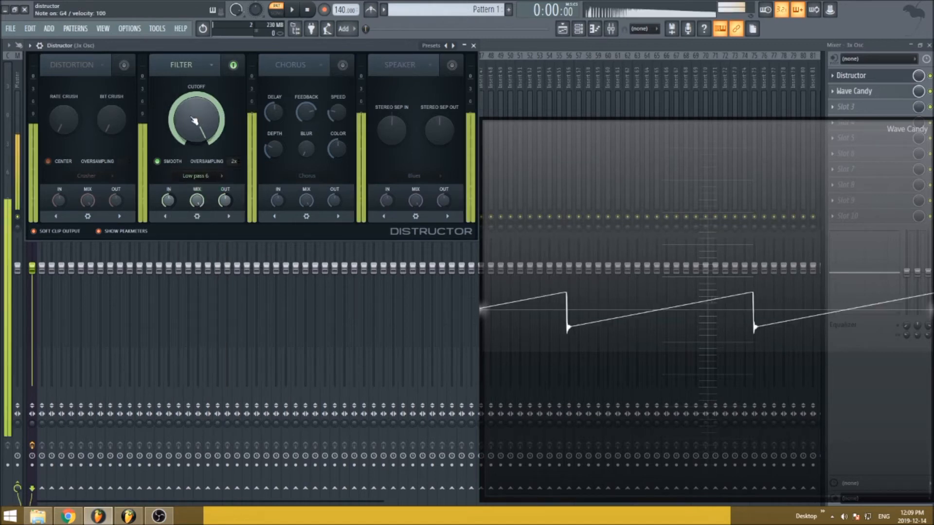
{"action": "left_click_drag", "start_coordinate": [196, 120], "coordinate": [196, 207]}
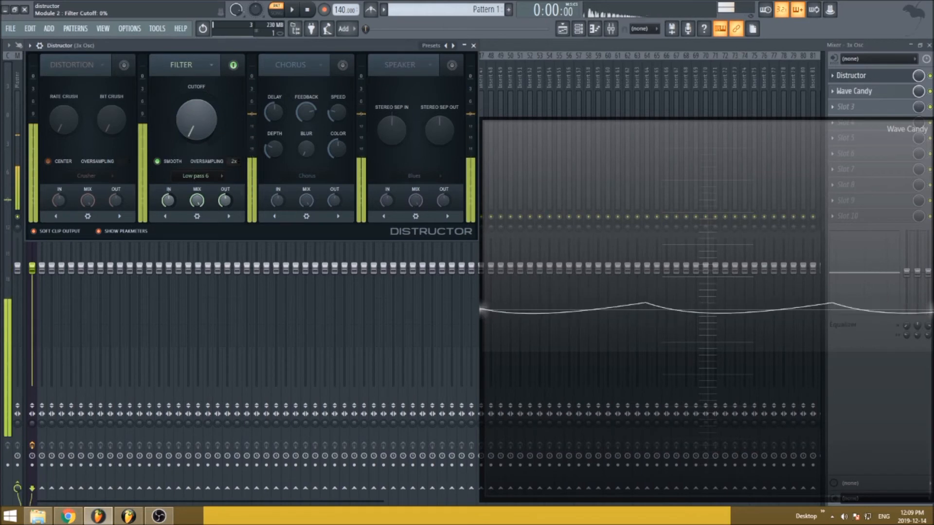
- Switch the Filter type to Low pass 24 and play notes while adjusting the Cutoff and raising the Resonance to maximum
{"action": "left_click", "coordinate": [202, 181]}
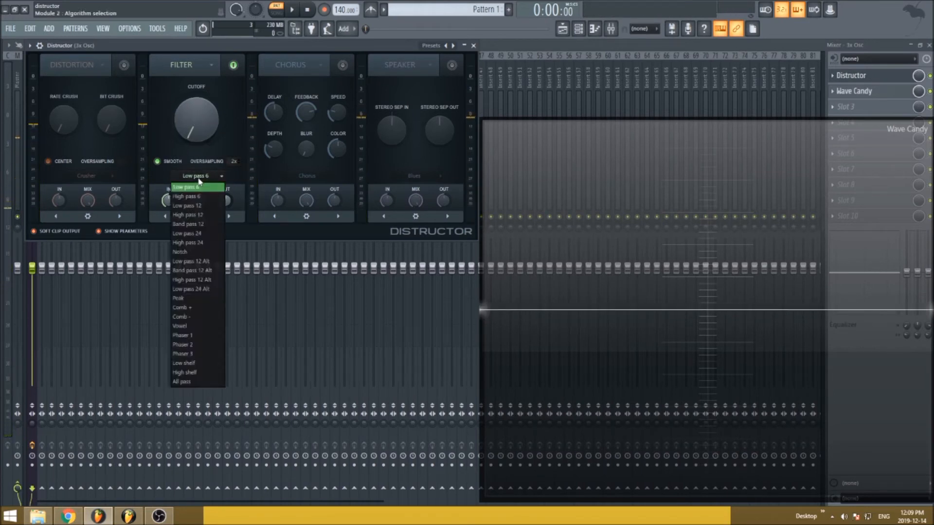
{"action": "left_click", "coordinate": [214, 235]}
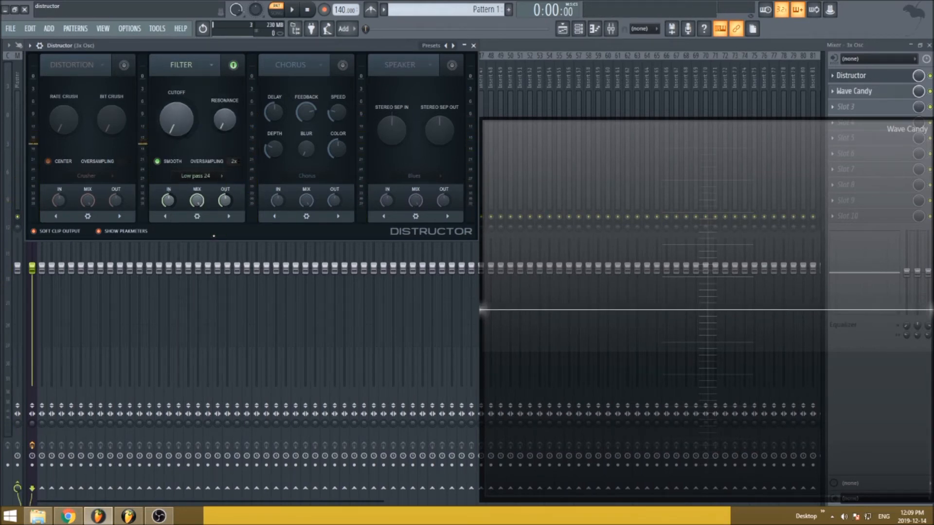
{"action": "mouse_move", "coordinate": [176, 129]}
{"action": "left_mouse_down"}
{"action": "mouse_move", "coordinate": [176, 88]}
{"action": "mouse_move", "coordinate": [192, 115]}
{"action": "mouse_move", "coordinate": [184, 122]}
{"action": "left_mouse_up"}
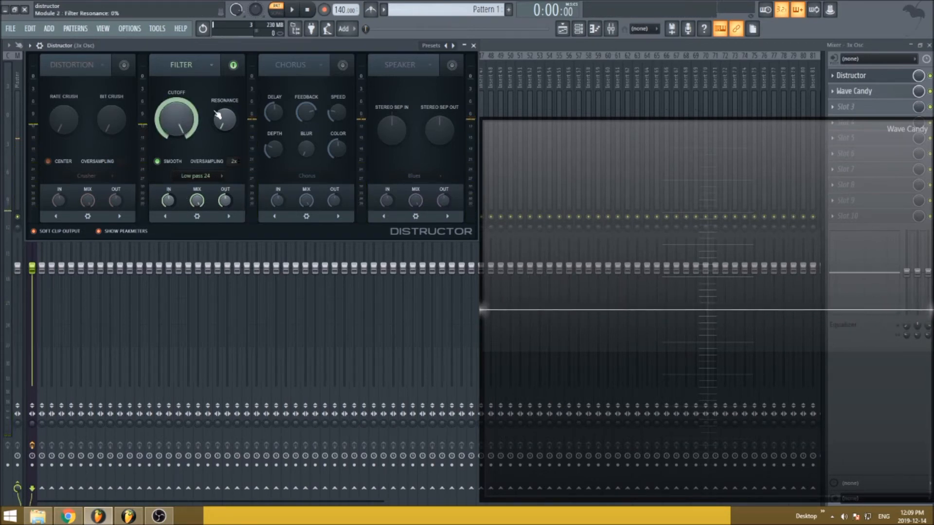
{"action": "key", "text": "v"}
{"action": "left_click_drag", "start_coordinate": [227, 126], "coordinate": [185, 122]}
{"action": "left_click_drag", "start_coordinate": [226, 120], "coordinate": [226, 112]}
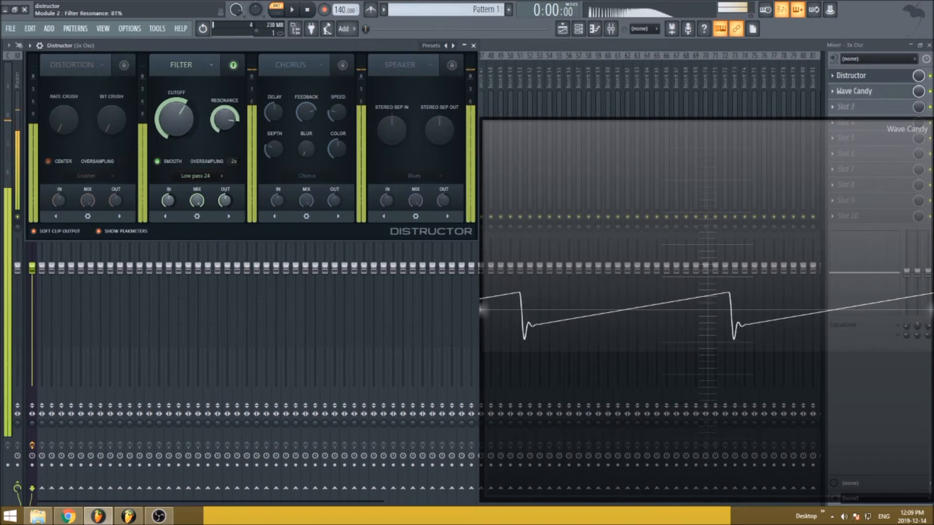
{"action": "left_click_drag", "start_coordinate": [225, 112], "coordinate": [224, 119]}
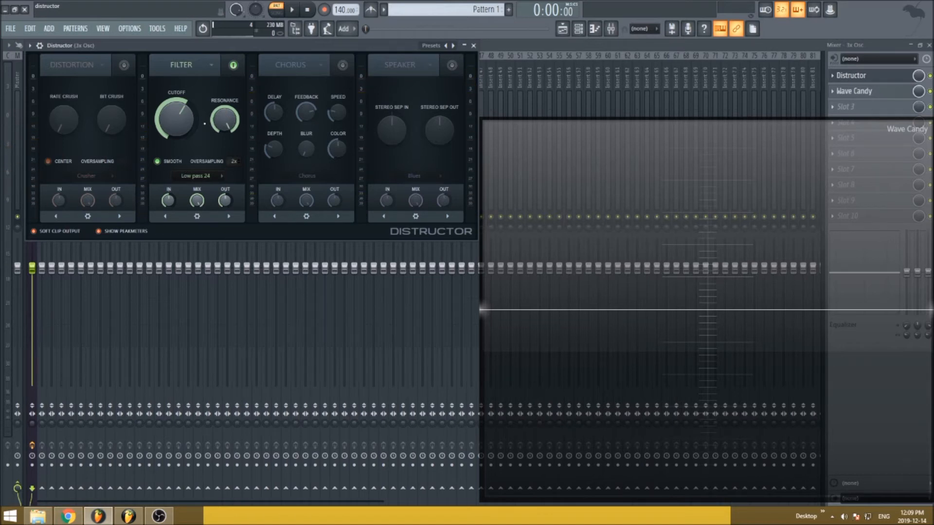
- Switch the Filter type to Low pass 12 Alt and play a note to audition it
{"action": "left_click", "coordinate": [197, 176]}
{"action": "left_click", "coordinate": [194, 268]}
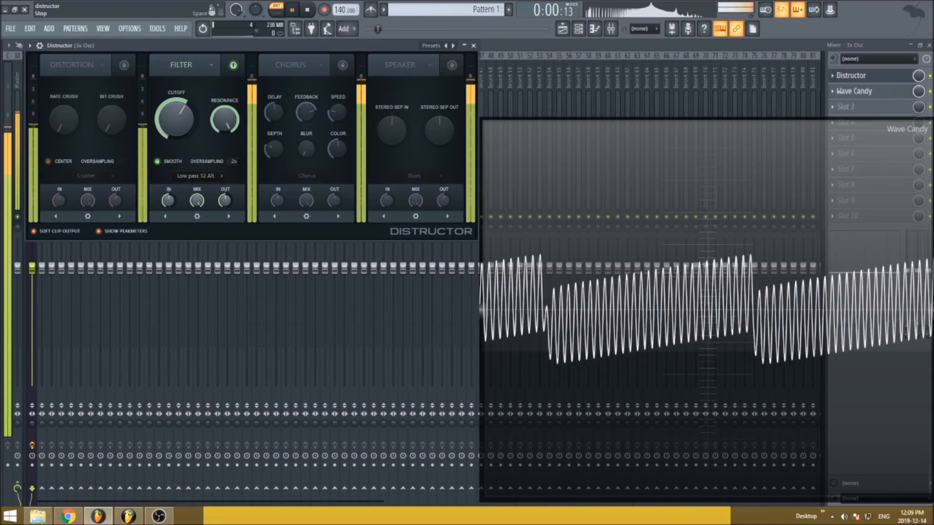
- Remove Distructor from slot 1 of the 3x Osc track and load a fresh Distructor there
{"action": "left_click", "coordinate": [844, 78]}
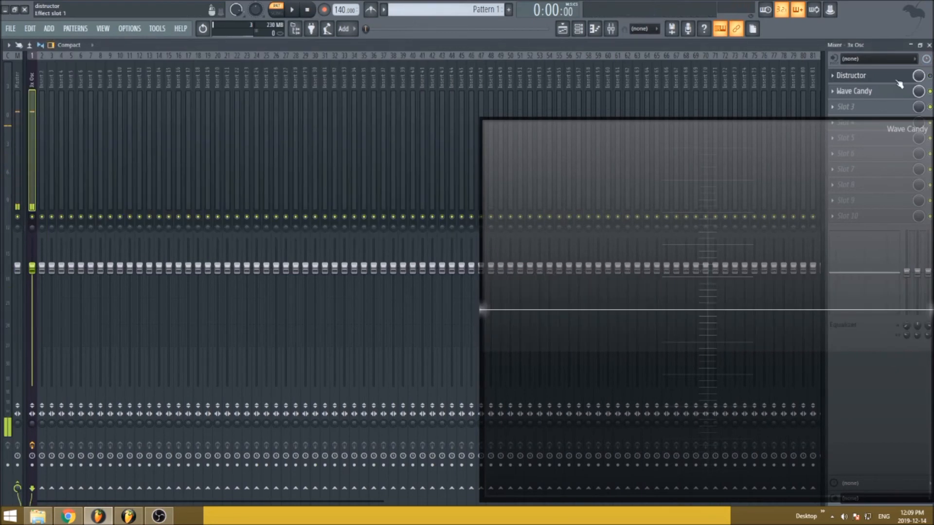
{"action": "left_click", "coordinate": [834, 77]}
{"action": "mouse_move", "coordinate": [841, 89]}
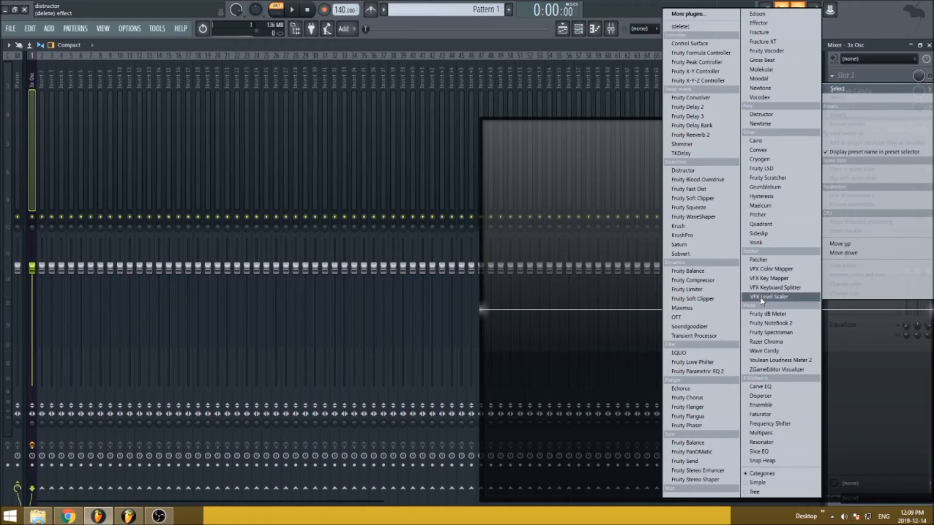
{"action": "left_click", "coordinate": [762, 115]}
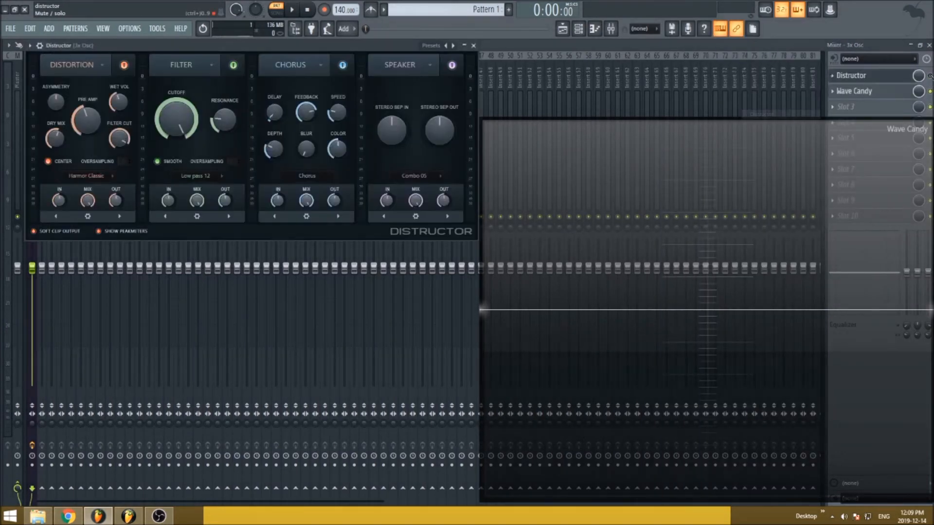
{"action": "left_click", "coordinate": [874, 76]}
{"action": "left_click", "coordinate": [874, 76]}
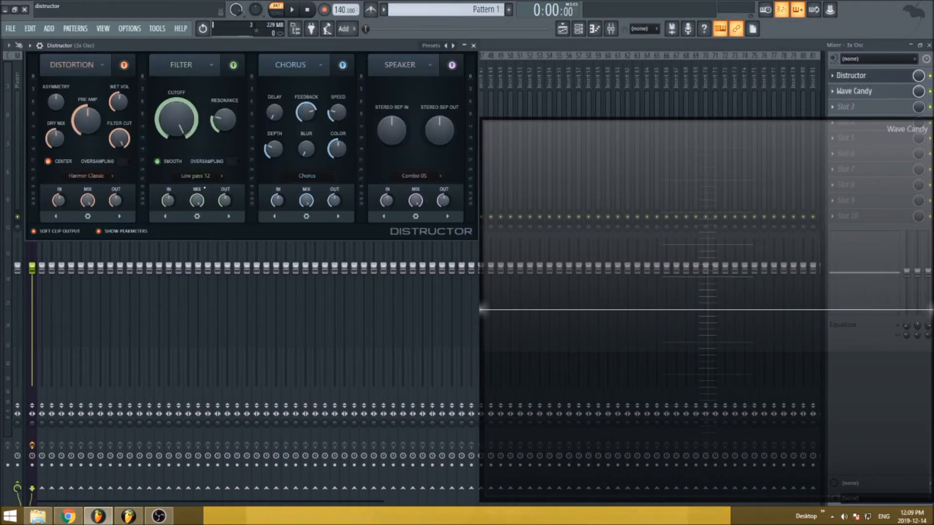
- Disable the Distortion, Chorus and Speaker modules and set the Filter type to Peak
{"action": "left_click", "coordinate": [208, 176]}
{"action": "left_click", "coordinate": [209, 178]}
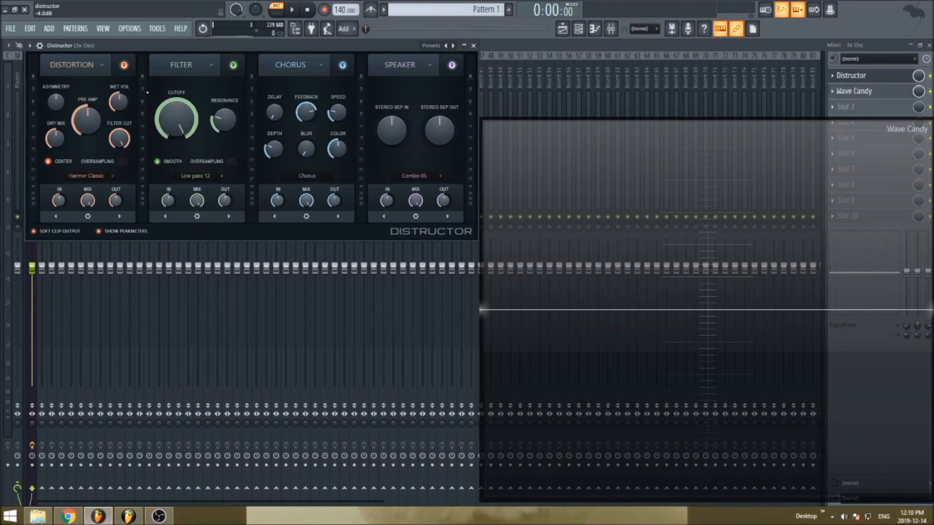
{"action": "left_click", "coordinate": [125, 66]}
{"action": "left_click", "coordinate": [342, 65]}
{"action": "left_click", "coordinate": [452, 66]}
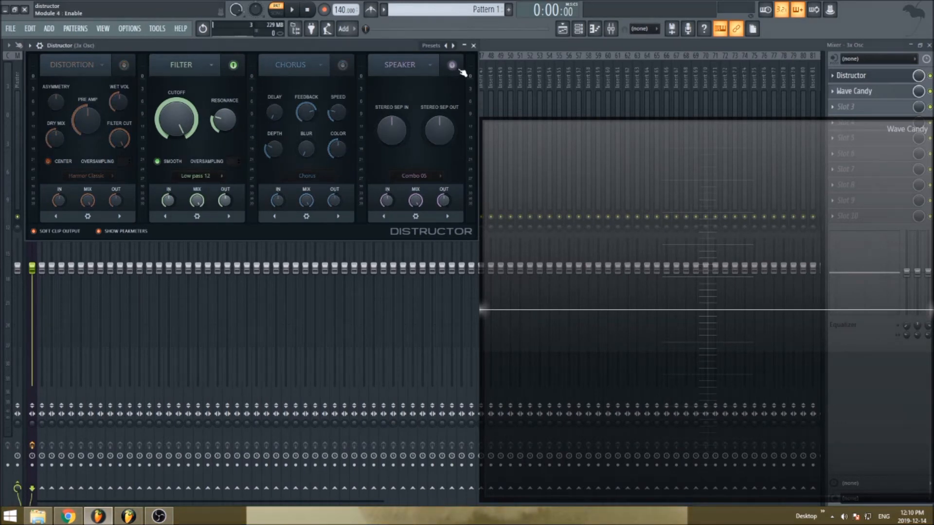
{"action": "left_click", "coordinate": [197, 176]}
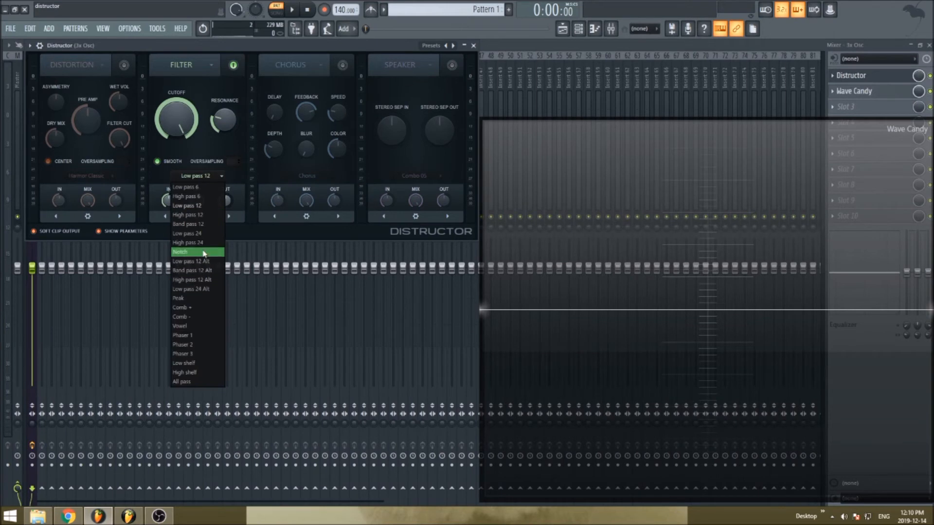
{"action": "left_click", "coordinate": [191, 299]}
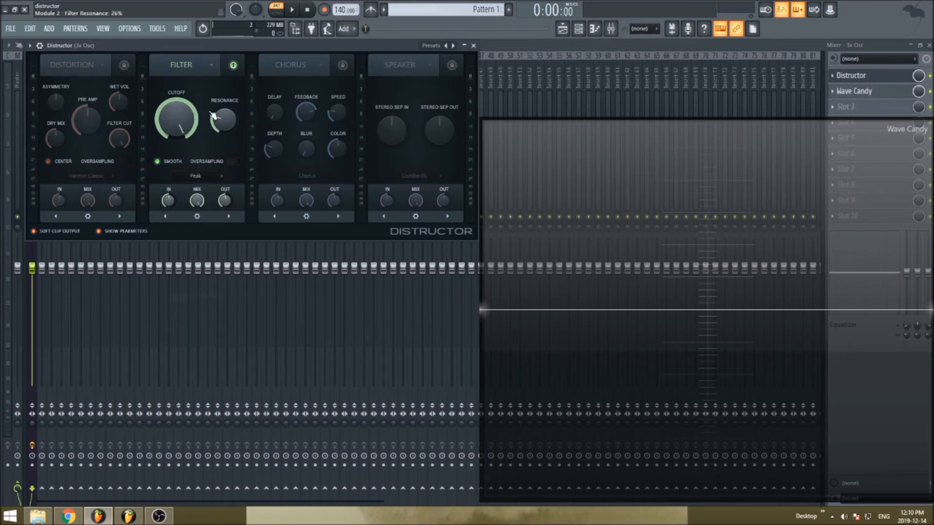
- Move the Filter module ahead of Distortion, and enable Distortion with the Harmor Ribbon algorithm
{"action": "left_click", "coordinate": [166, 217]}
{"action": "left_click", "coordinate": [234, 65]}
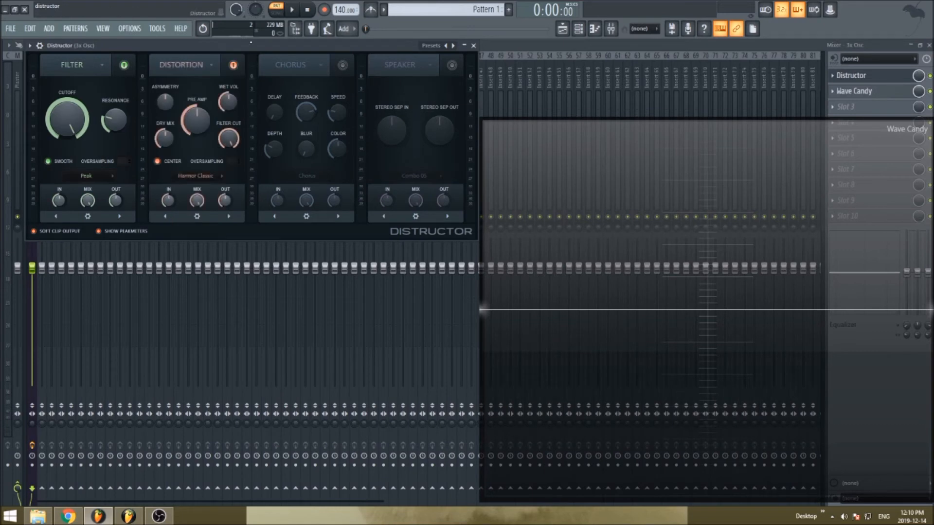
{"action": "left_click", "coordinate": [205, 178]}
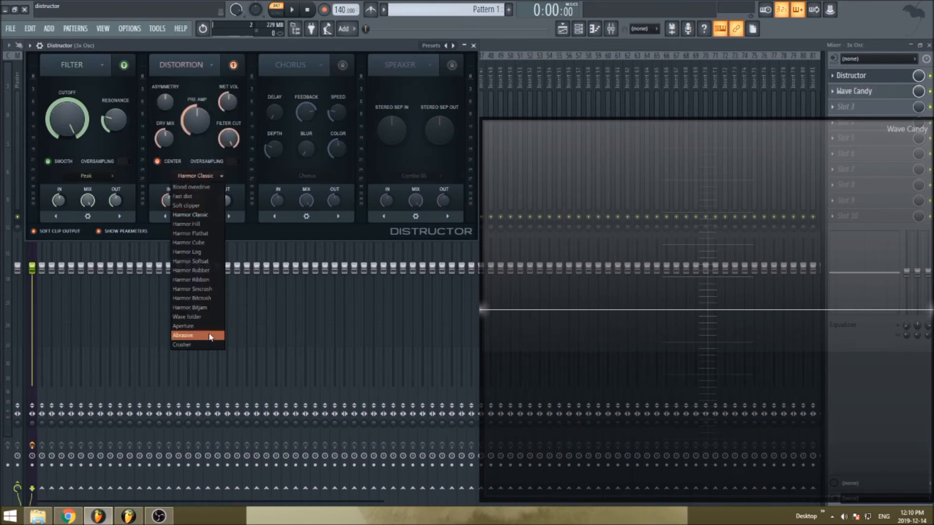
{"action": "left_click", "coordinate": [210, 280]}
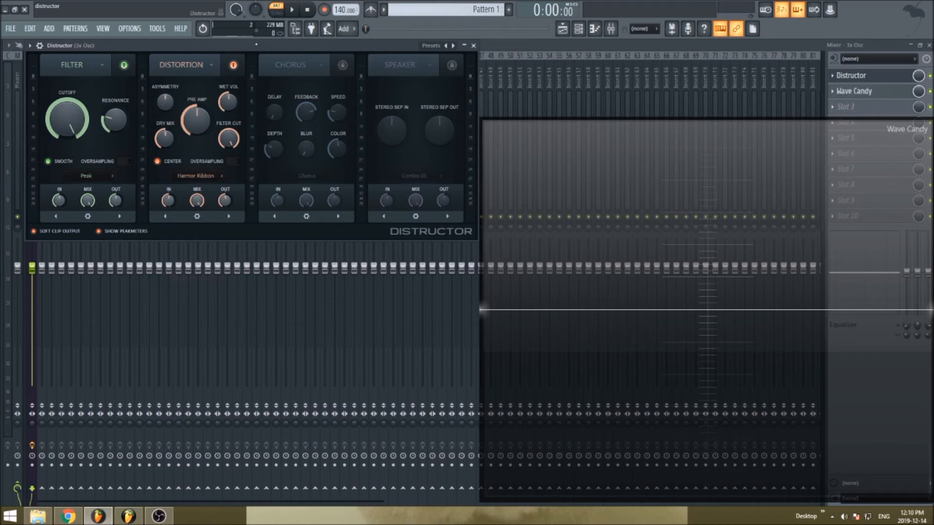
- Play a note while raising the Peak filter's Resonance and sweeping its Cutoff down to about the middle
{"action": "key", "text": "z"}
{"action": "left_click_drag", "start_coordinate": [115, 119], "coordinate": [115, 73]}
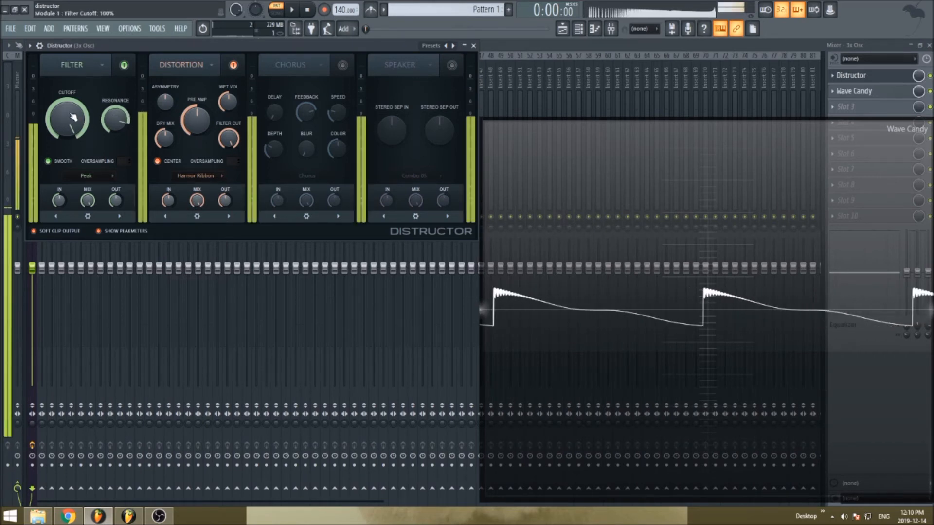
{"action": "left_click_drag", "start_coordinate": [73, 116], "coordinate": [73, 156]}
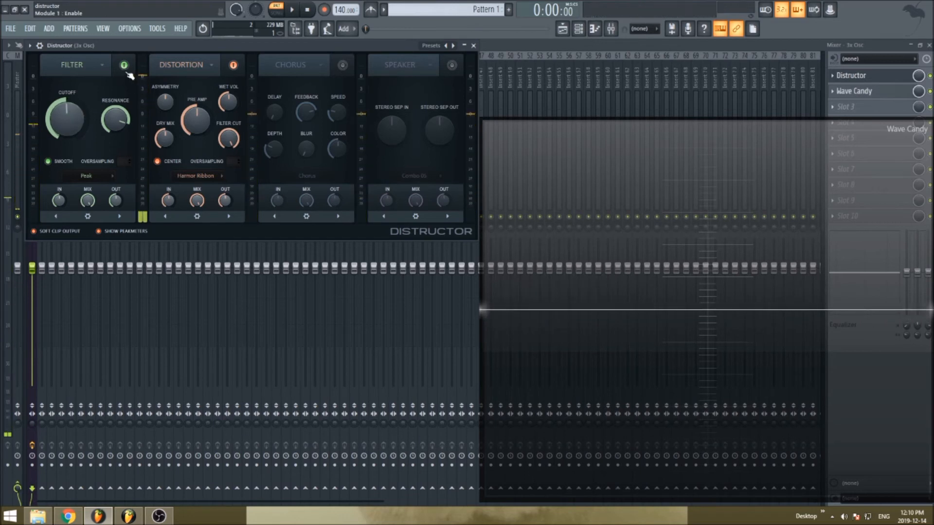
- Disable the Distortion module and switch the Filter type to Comb +
{"action": "left_click", "coordinate": [233, 64]}
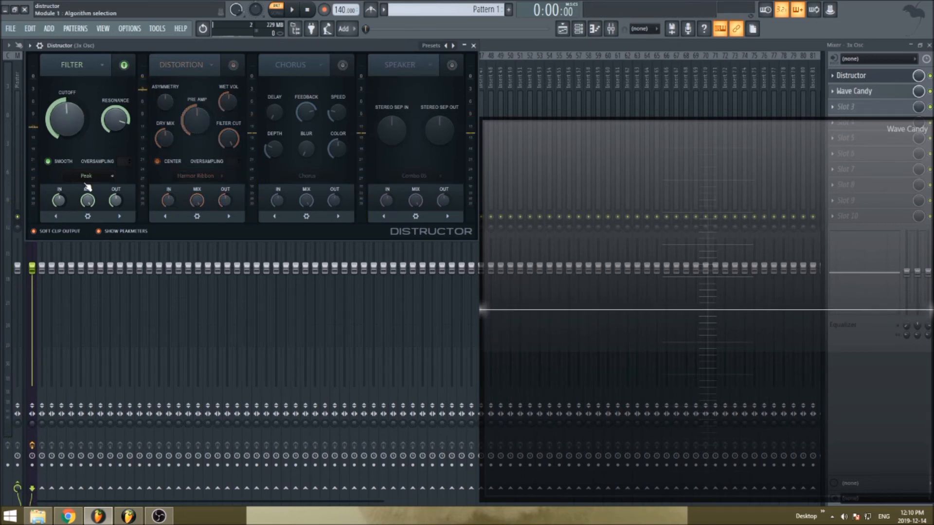
{"action": "left_click", "coordinate": [86, 176]}
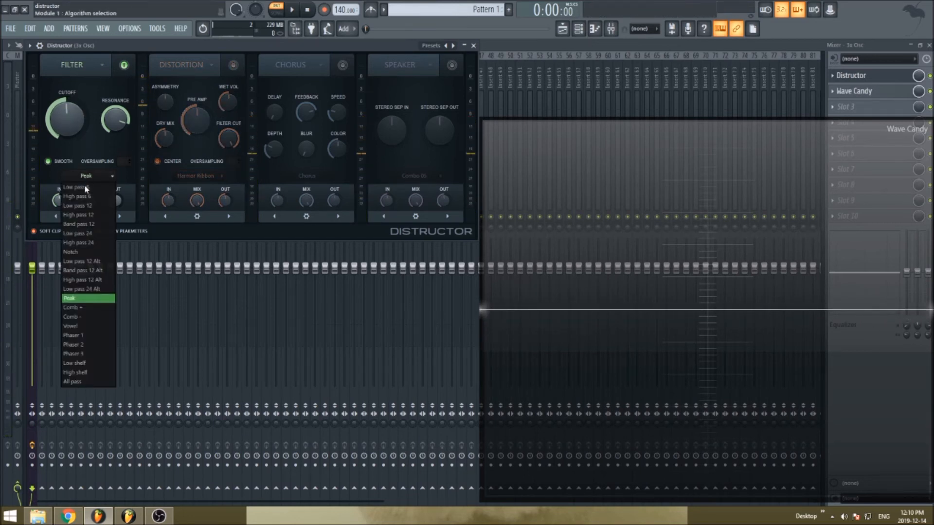
{"action": "left_click", "coordinate": [92, 316]}
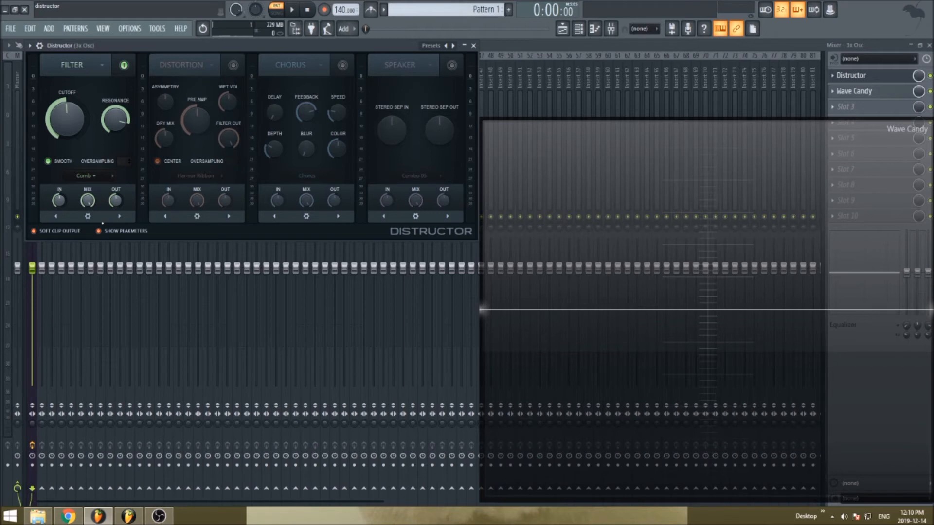
- Switch the Filter type to Comb - and play a note with the Resonance raised to maximum
{"action": "left_click", "coordinate": [102, 176]}
{"action": "left_click", "coordinate": [97, 316]}
{"action": "key", "text": "z"}
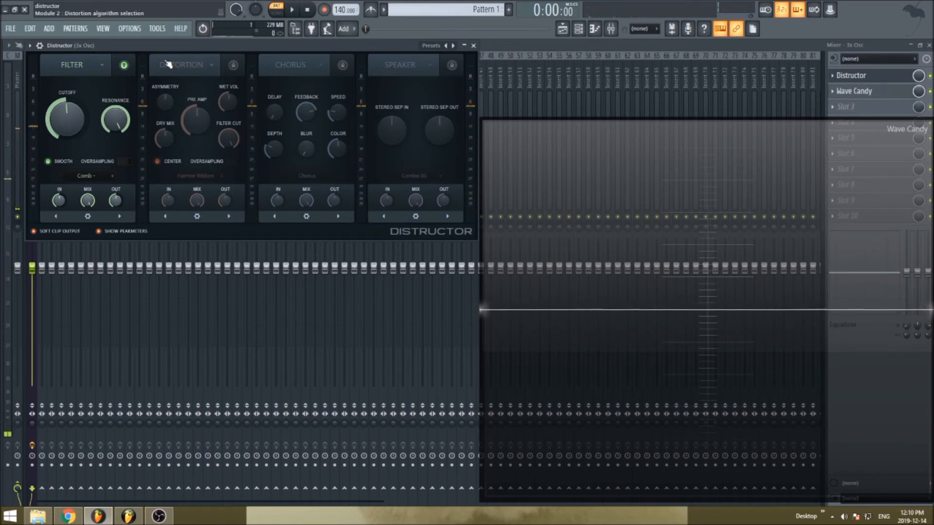
- Switch the Filter type back to Comb + and play a note to compare it
{"action": "left_click", "coordinate": [86, 176]}
{"action": "left_click", "coordinate": [93, 309]}
{"action": "key", "text": "z"}
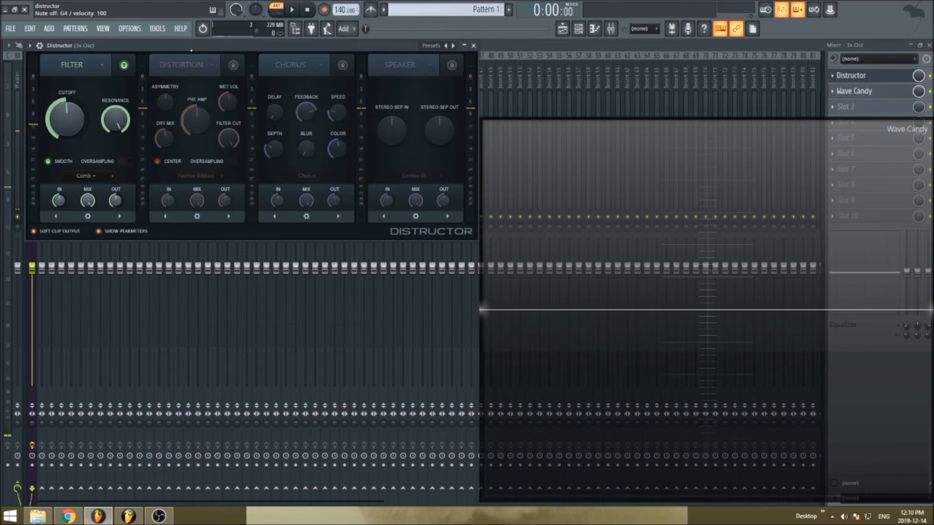
- Set the Filter type to Vowel and play notes while adjusting the Resonance and Cutoff
{"action": "left_click", "coordinate": [101, 175]}
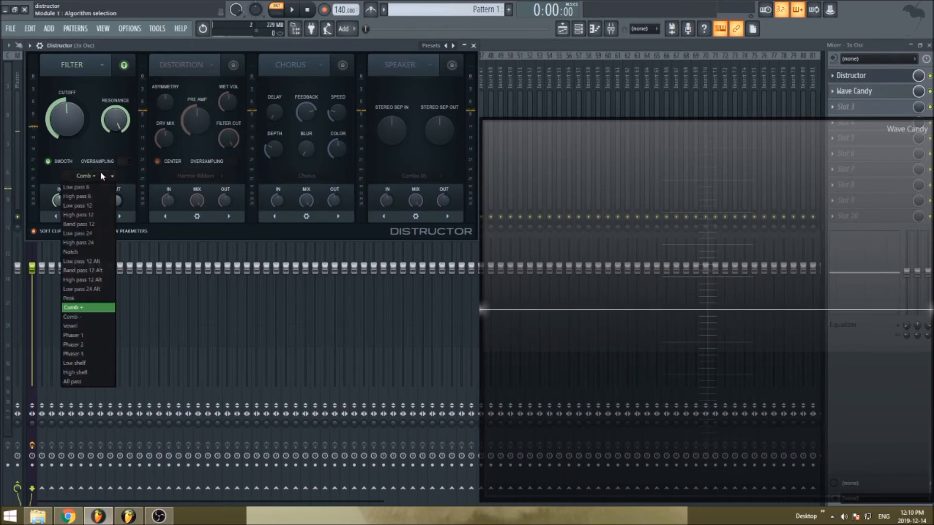
{"action": "left_click", "coordinate": [91, 326]}
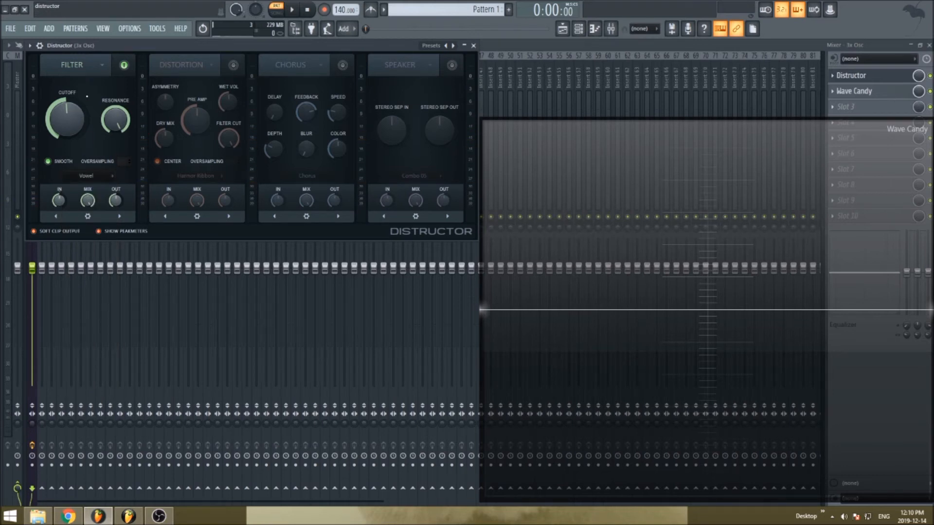
{"action": "key", "text": "space"}
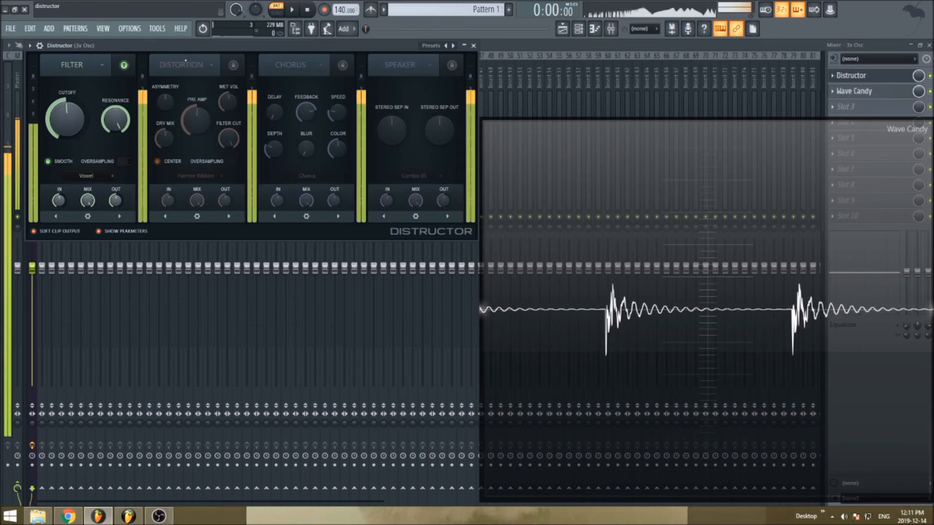
{"action": "left_click_drag", "start_coordinate": [115, 120], "coordinate": [115, 194]}
{"action": "left_click_drag", "start_coordinate": [76, 117], "coordinate": [115, 107]}
{"action": "mouse_move", "coordinate": [68, 119]}
{"action": "left_mouse_down"}
{"action": "mouse_move", "coordinate": [68, 100]}
{"action": "mouse_move", "coordinate": [67, 118]}
{"action": "left_mouse_up"}
- Set the Filter type to Phaser 1 and play a note, raising the Cutoff to 73% and lowering the Resonance to 1%
{"action": "left_click", "coordinate": [86, 176]}
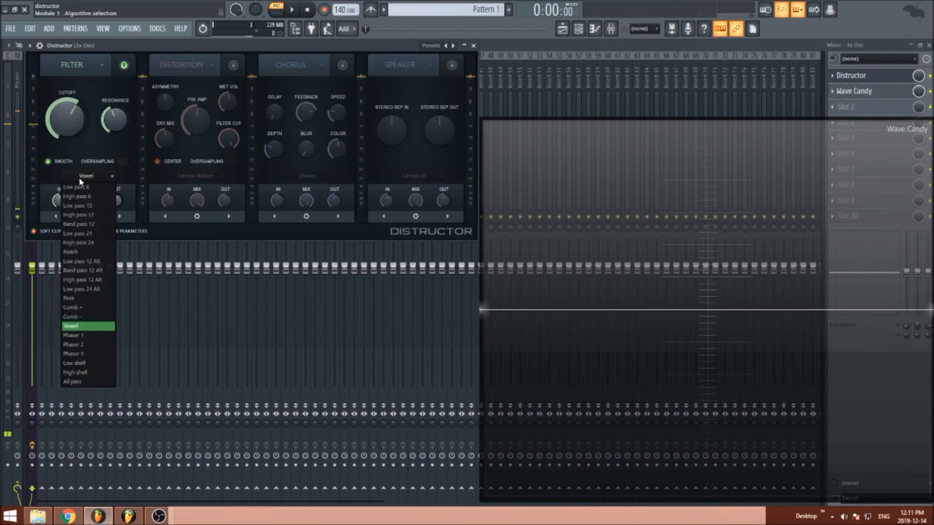
{"action": "left_click", "coordinate": [109, 336]}
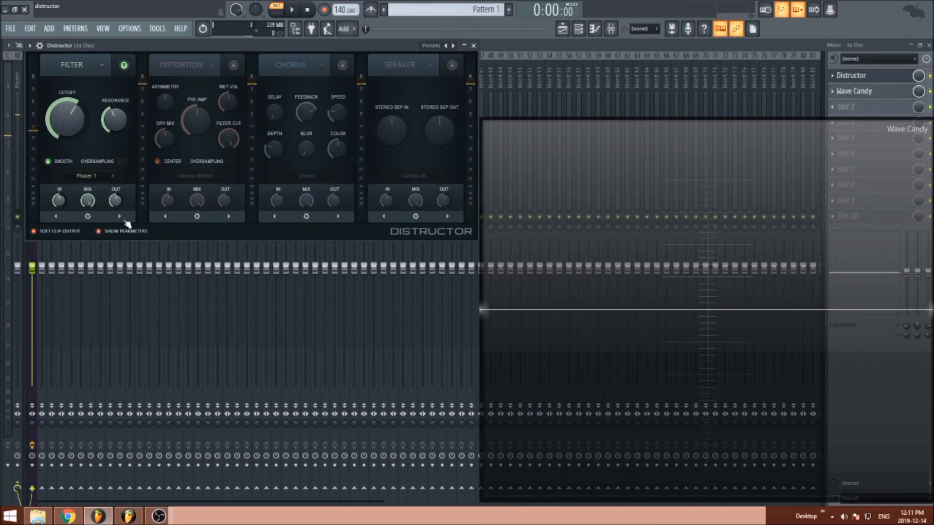
{"action": "key", "text": "z"}
{"action": "mouse_move", "coordinate": [75, 120]}
{"action": "left_mouse_down"}
{"action": "mouse_move", "coordinate": [75, 110]}
{"action": "mouse_move", "coordinate": [76, 122]}
{"action": "mouse_move", "coordinate": [116, 116]}
{"action": "mouse_move", "coordinate": [116, 97]}
{"action": "mouse_move", "coordinate": [116, 128]}
{"action": "mouse_move", "coordinate": [73, 127]}
{"action": "mouse_move", "coordinate": [73, 111]}
{"action": "left_mouse_up"}
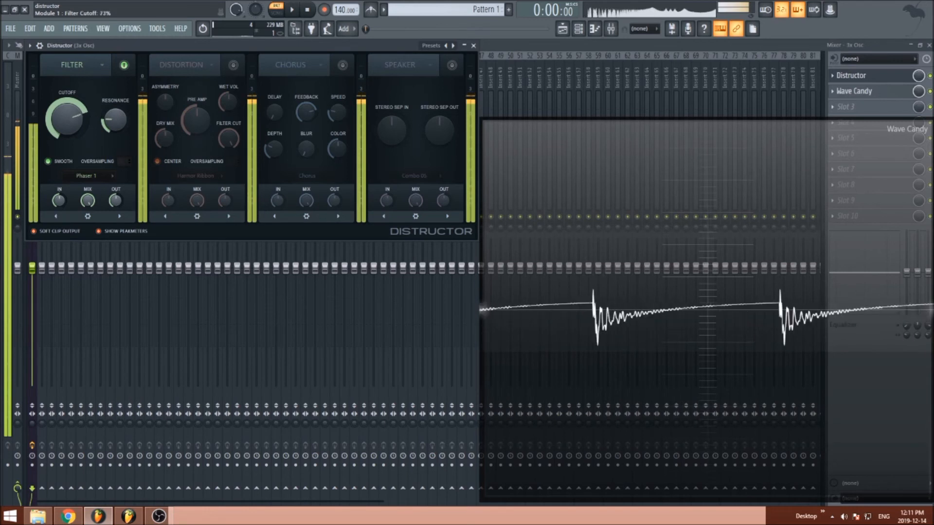
{"action": "mouse_move", "coordinate": [117, 136]}
{"action": "left_mouse_down"}
{"action": "mouse_move", "coordinate": [116, 107]}
{"action": "mouse_move", "coordinate": [112, 135]}
{"action": "left_mouse_up"}
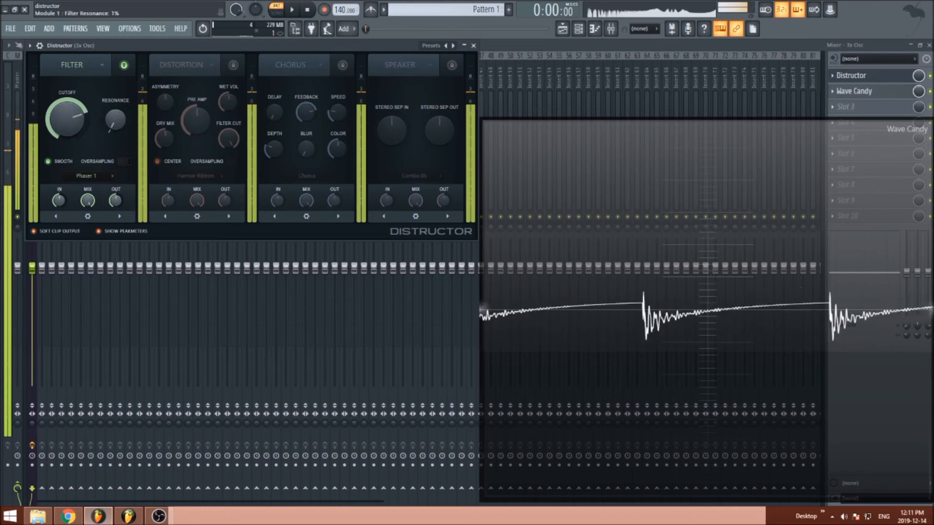
- Audition the Phaser 2 and Phaser 3 filter types while varying the Resonance
{"action": "left_click", "coordinate": [108, 176]}
{"action": "left_click", "coordinate": [94, 346]}
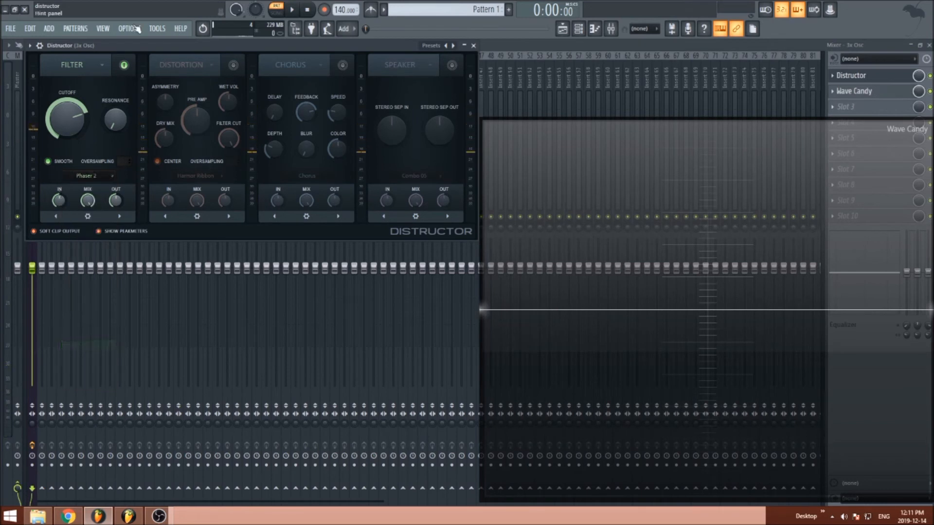
{"action": "mouse_move", "coordinate": [115, 121]}
{"action": "left_mouse_down"}
{"action": "mouse_move", "coordinate": [115, 111]}
{"action": "mouse_move", "coordinate": [115, 139]}
{"action": "left_mouse_up"}
{"action": "left_click", "coordinate": [108, 176]}
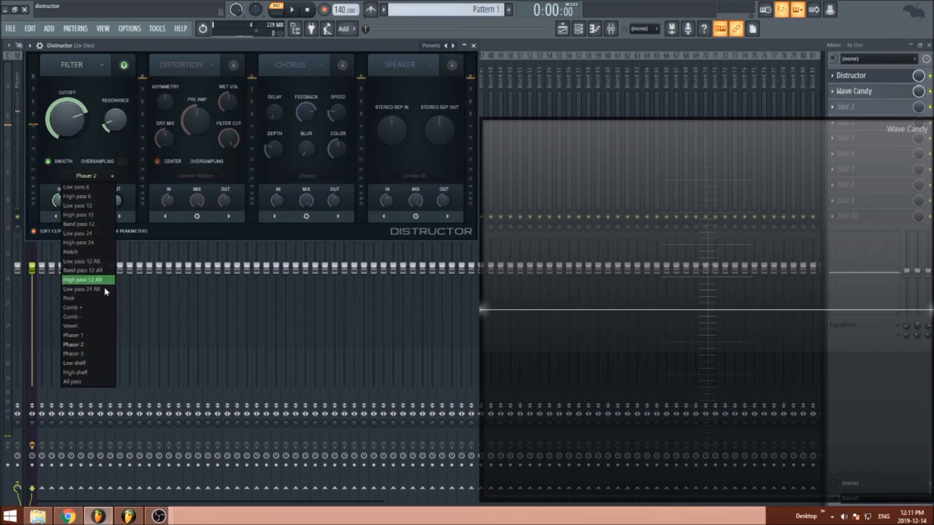
{"action": "left_click", "coordinate": [97, 354]}
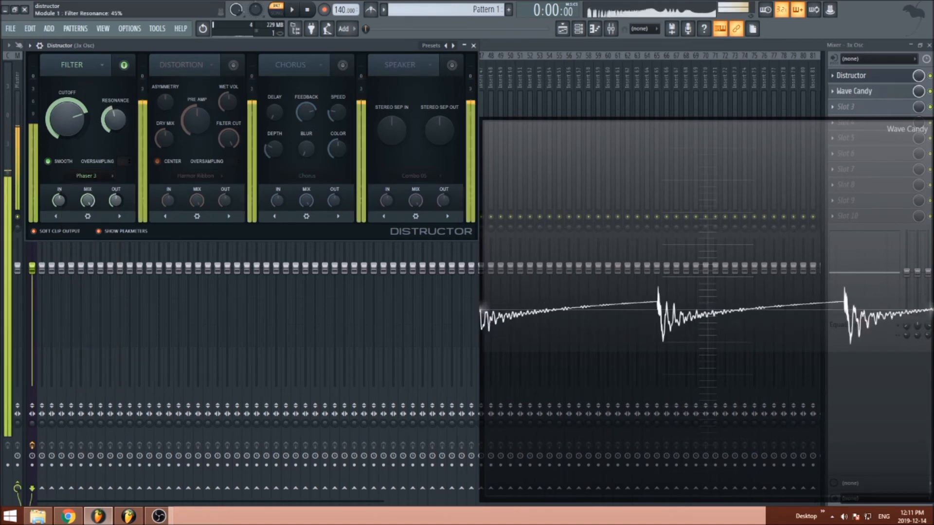
- Switch the Filter type to Low shelf and play a note to audition it
{"action": "left_click", "coordinate": [106, 176]}
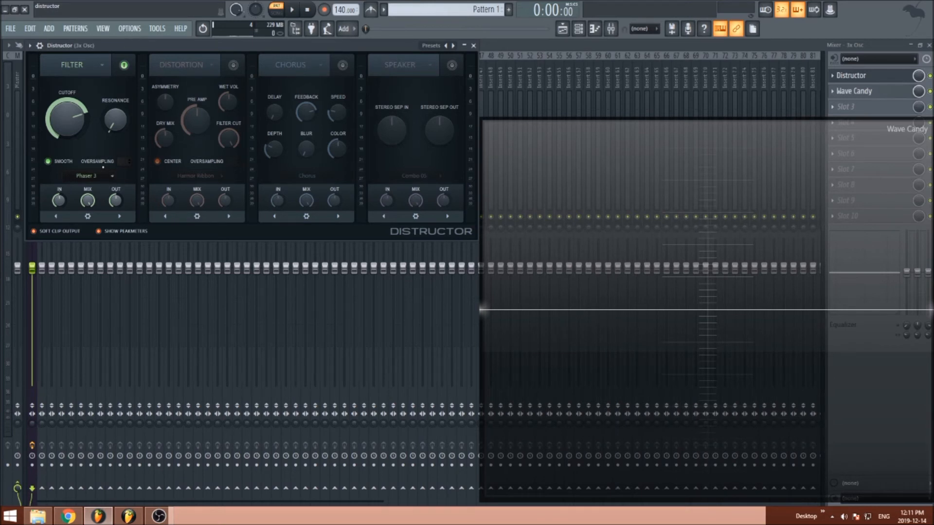
{"action": "left_click", "coordinate": [87, 176]}
{"action": "left_click", "coordinate": [80, 362]}
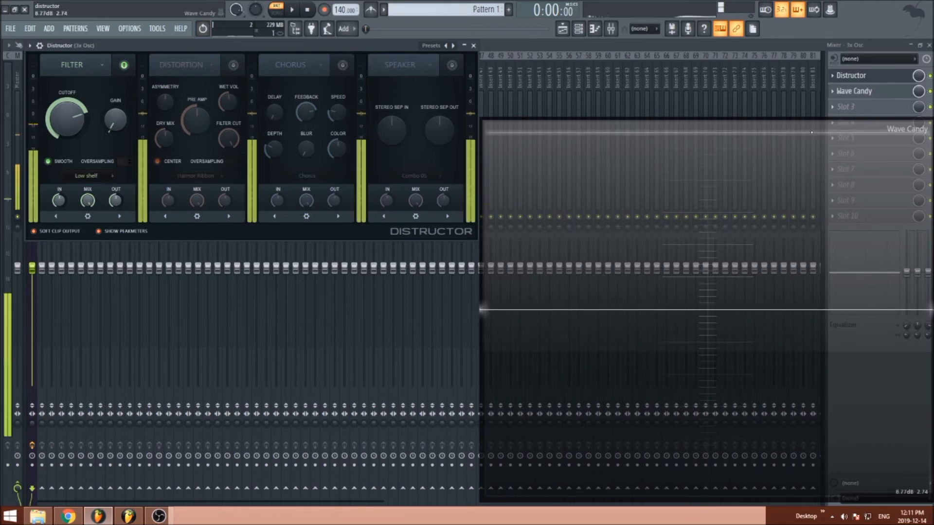
- Load Fruity Parametric EQ 2 into slot 3 and move bands 7 and 1 up and down to demonstrate shelf curves
{"action": "left_click", "coordinate": [874, 106]}
{"action": "left_click", "coordinate": [697, 371]}
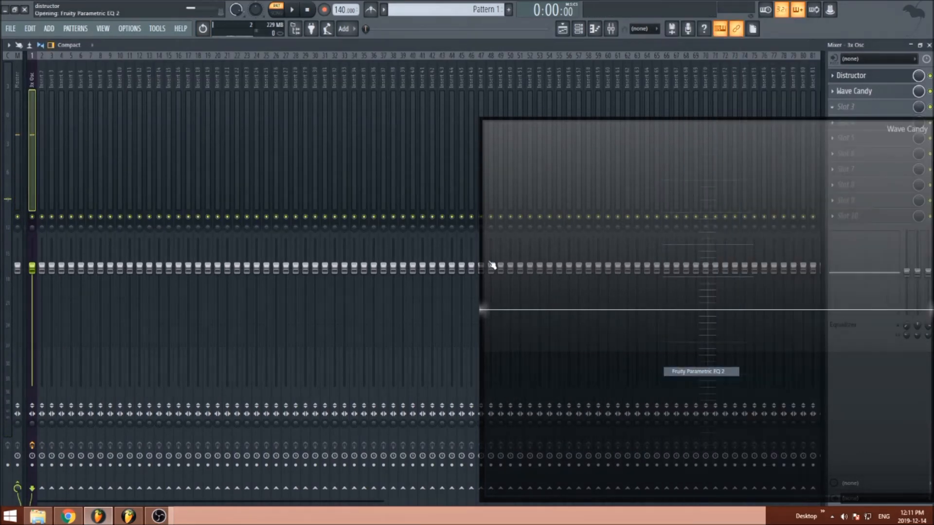
{"action": "left_click_drag", "start_coordinate": [270, 173], "coordinate": [287, 93]}
{"action": "left_click_drag", "start_coordinate": [146, 164], "coordinate": [183, 155]}
{"action": "key", "text": "ctrl+z"}
{"action": "left_click_drag", "start_coordinate": [277, 164], "coordinate": [243, 122]}
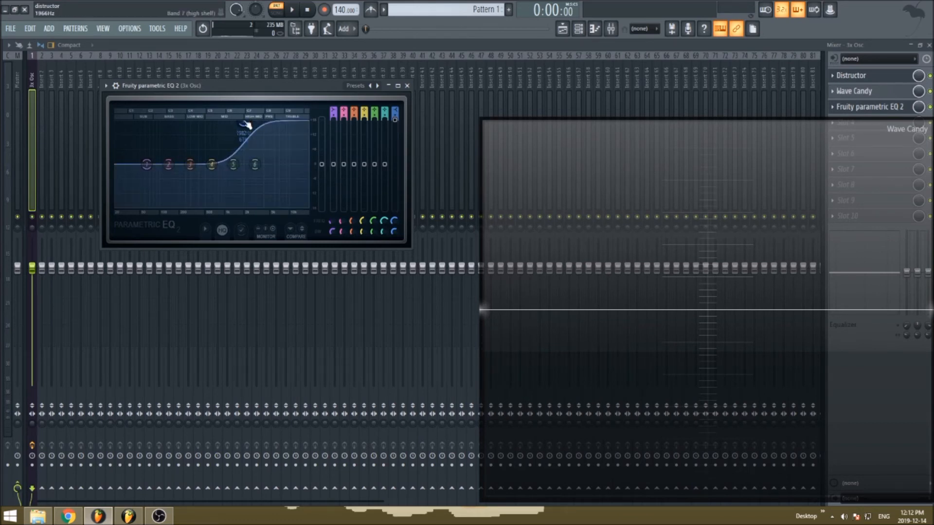
{"action": "left_click_drag", "start_coordinate": [247, 125], "coordinate": [272, 186]}
{"action": "left_click_drag", "start_coordinate": [146, 164], "coordinate": [159, 122]}
- Clear Fruity Parametric EQ 2 from slot 3 and switch Distructor's Filter type to All pass
{"action": "left_click", "coordinate": [841, 109]}
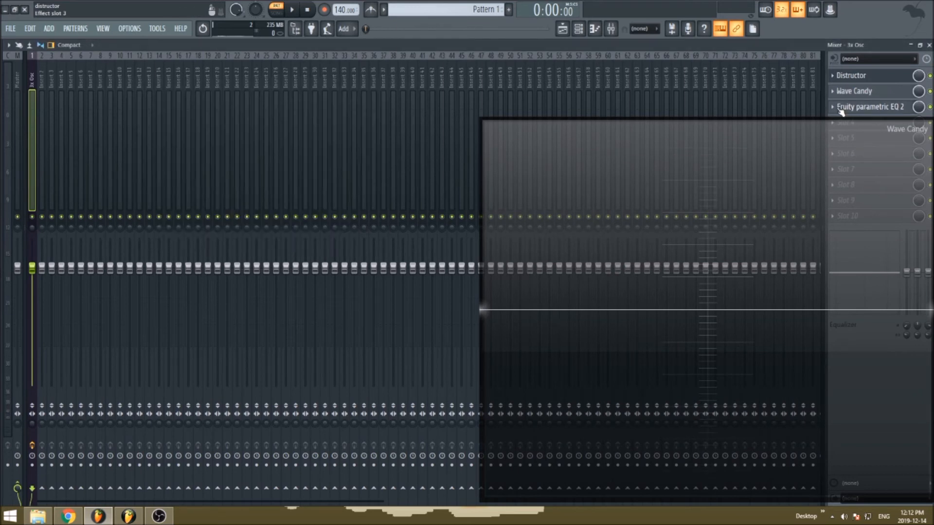
{"action": "left_click", "coordinate": [852, 75]}
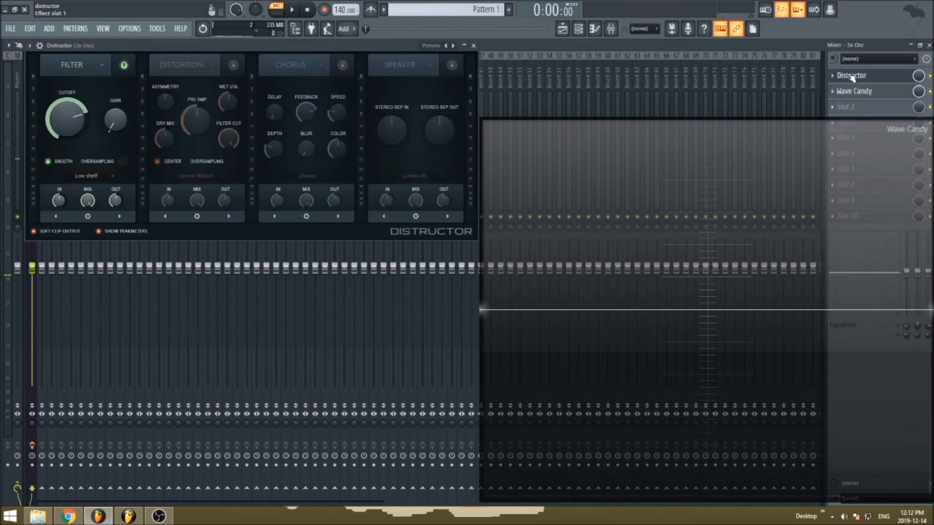
{"action": "left_click", "coordinate": [99, 177]}
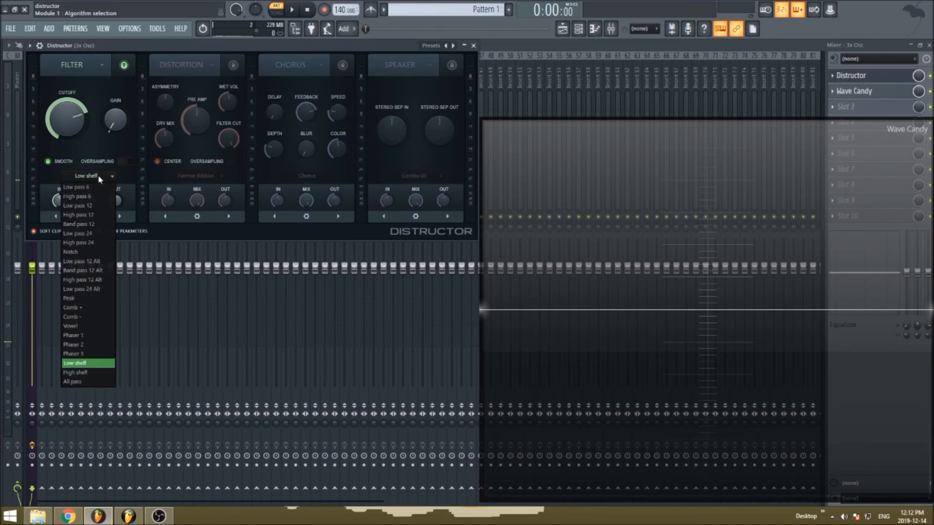
{"action": "left_click", "coordinate": [80, 382]}
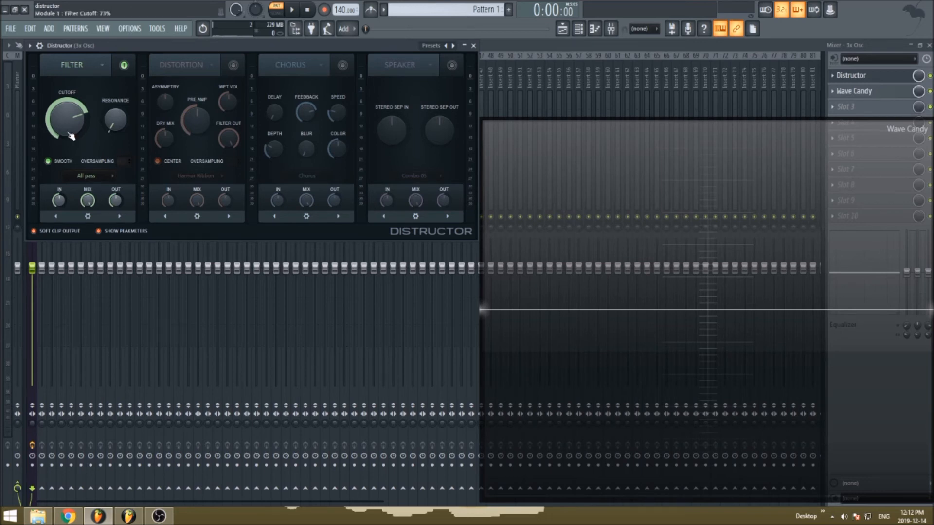
- Play a note through the All pass filter while lowering the Cutoff and raising the Resonance
{"action": "left_click_drag", "start_coordinate": [77, 121], "coordinate": [76, 132]}
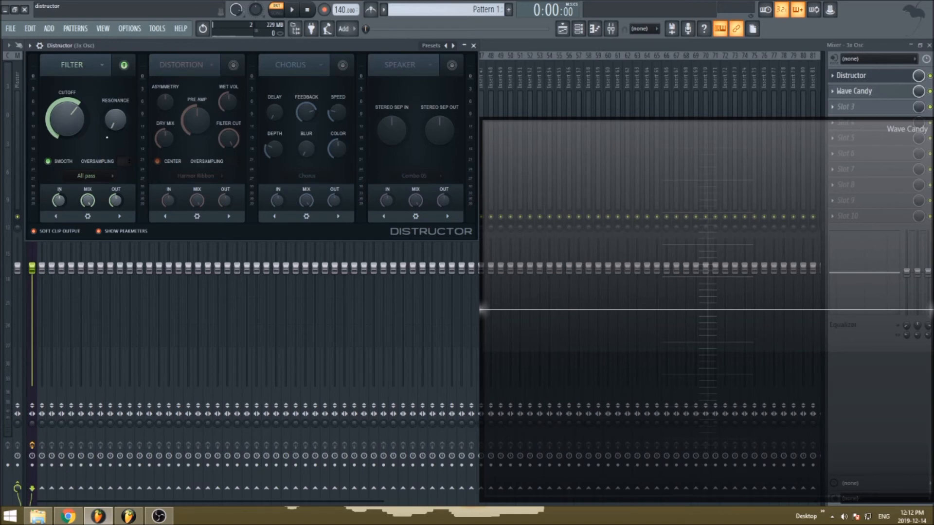
{"action": "key", "text": "space"}
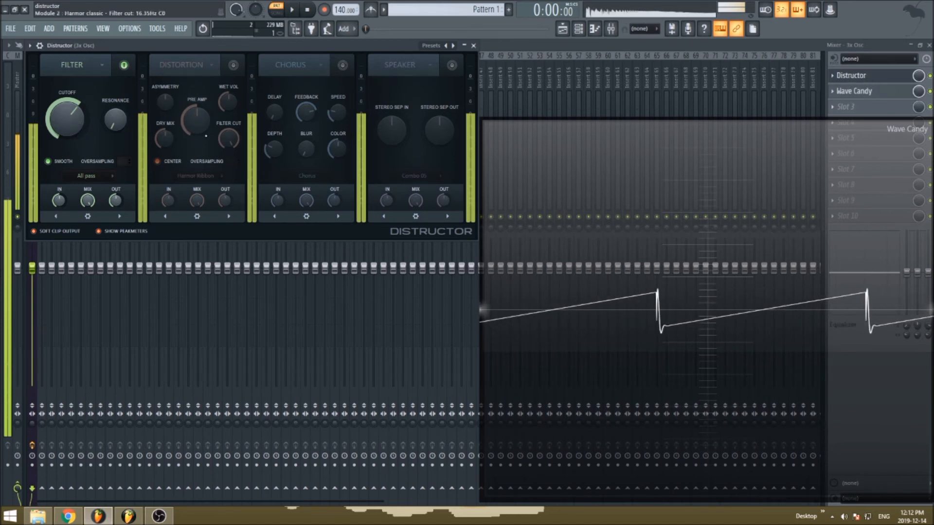
{"action": "left_click_drag", "start_coordinate": [115, 120], "coordinate": [115, 73]}
{"action": "mouse_move", "coordinate": [66, 121]}
{"action": "left_mouse_down"}
{"action": "mouse_move", "coordinate": [67, 150]}
{"action": "mouse_move", "coordinate": [75, 120]}
{"action": "left_mouse_up"}
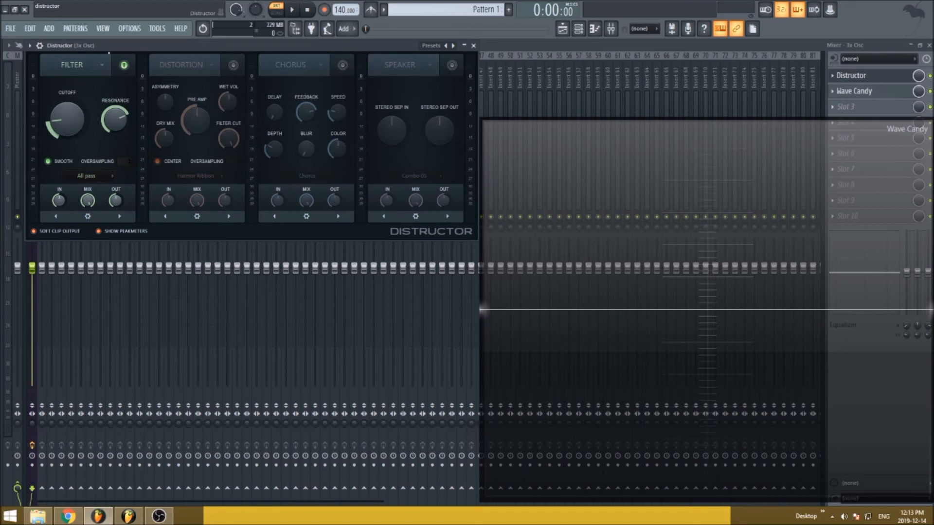
- Replace the active Filter module with Chorus and play notes while raising its Feedback to 80%, Color to 100%, and Depth
{"action": "left_click", "coordinate": [125, 66]}
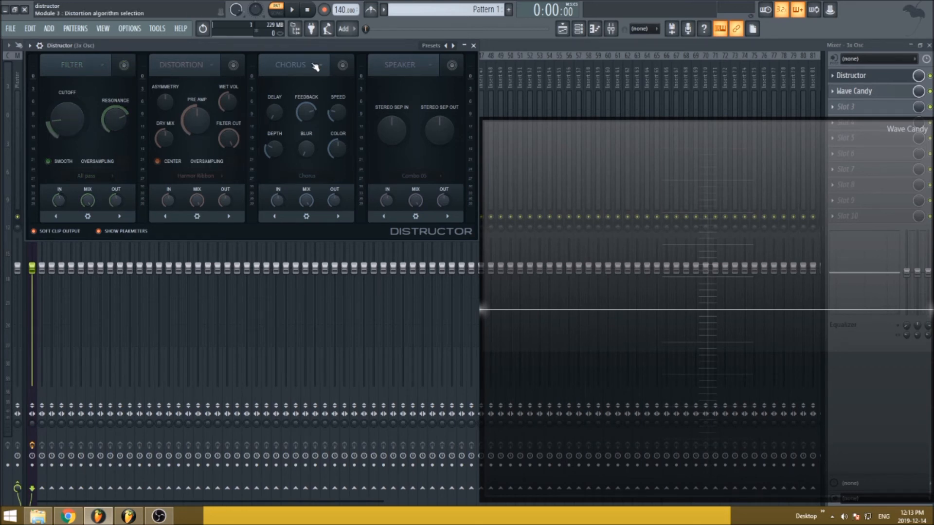
{"action": "left_click", "coordinate": [342, 66]}
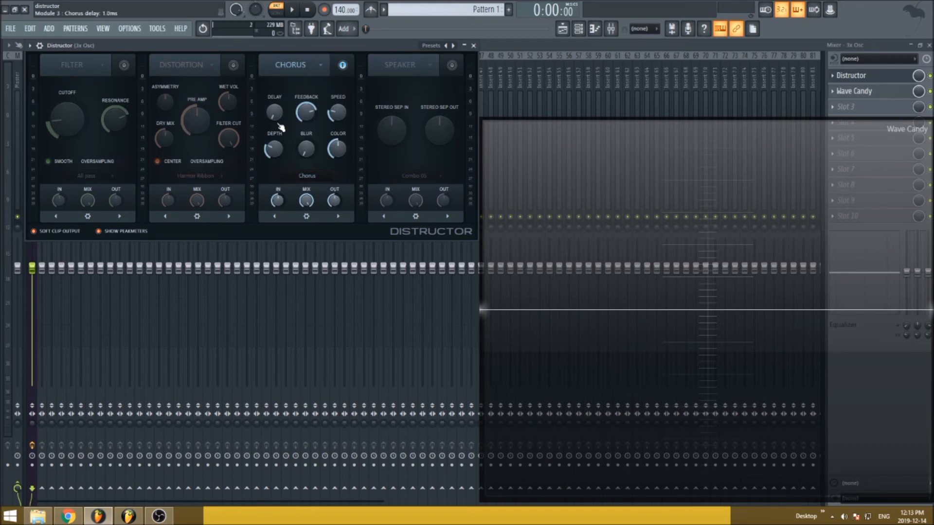
{"action": "key", "text": "q"}
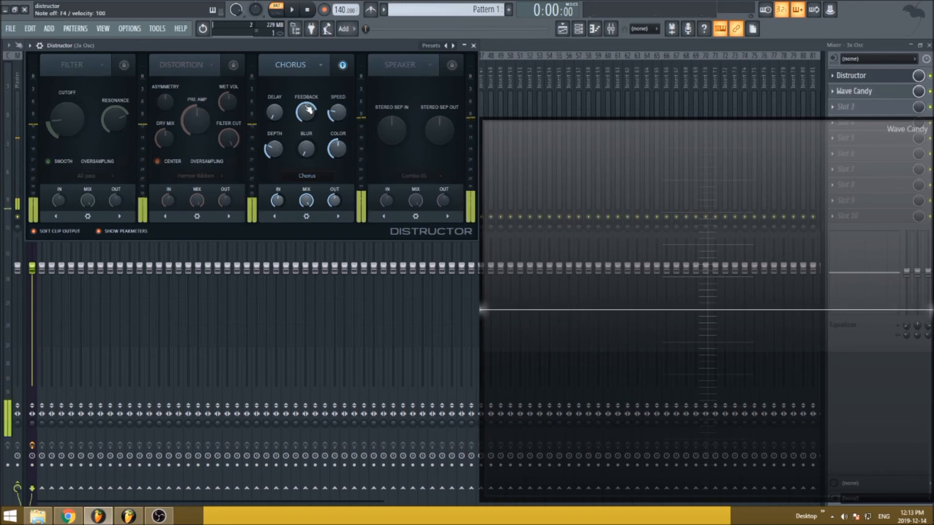
{"action": "key", "text": "q"}
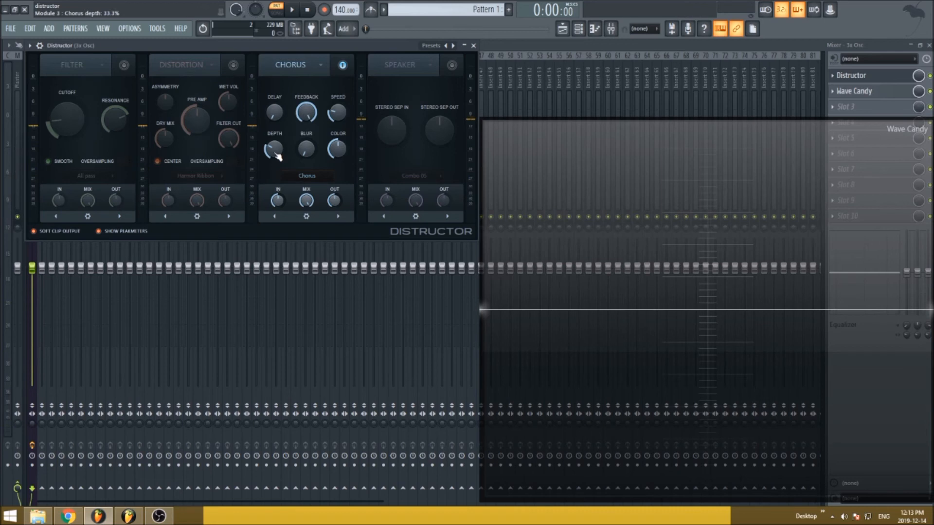
{"action": "key", "text": "q"}
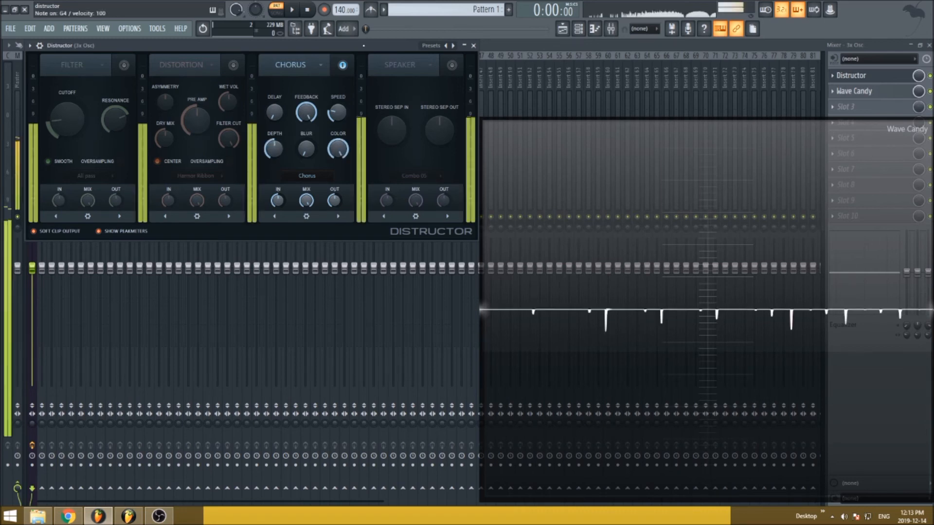
{"action": "key", "text": "q"}
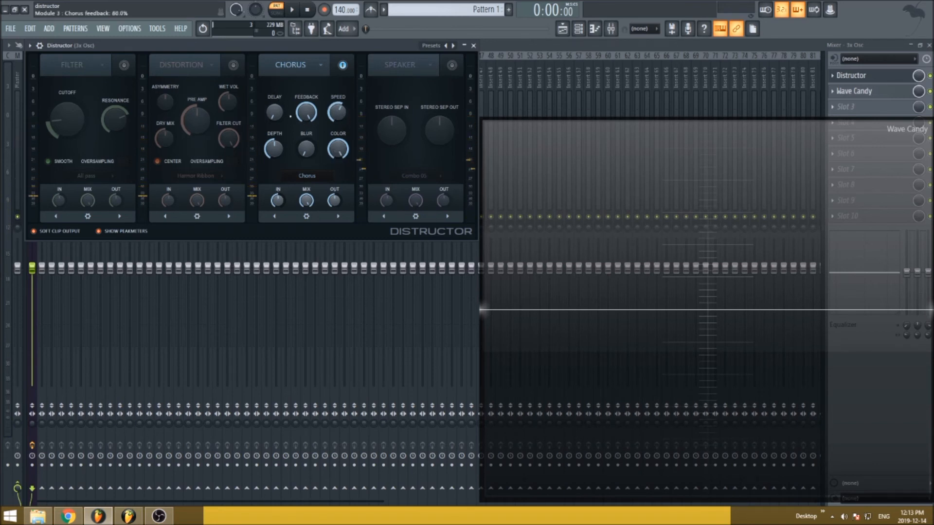
- Audition the Chorus with a longer Delay, return the Delay to minimum, and readjust the Speed
{"action": "key", "text": "c"}
{"action": "key", "text": "c"}
{"action": "key", "text": "c"}
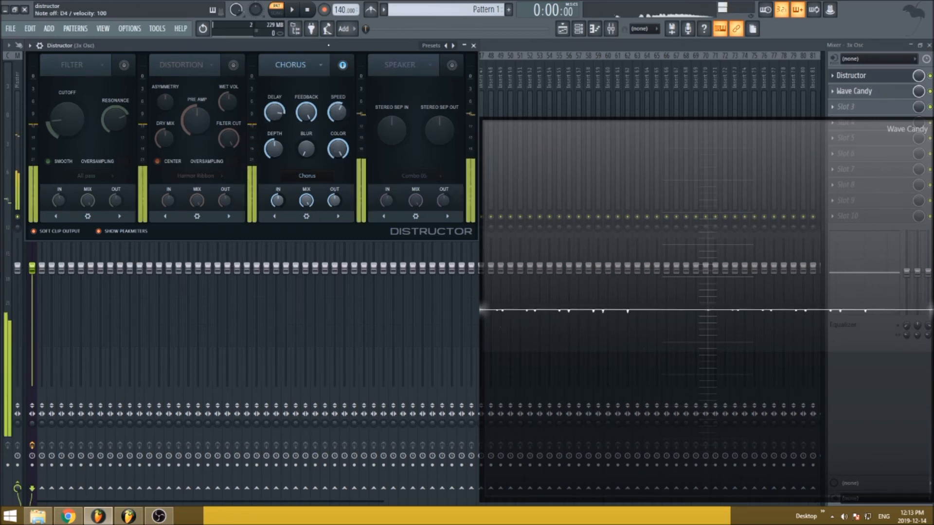
{"action": "key", "text": "c"}
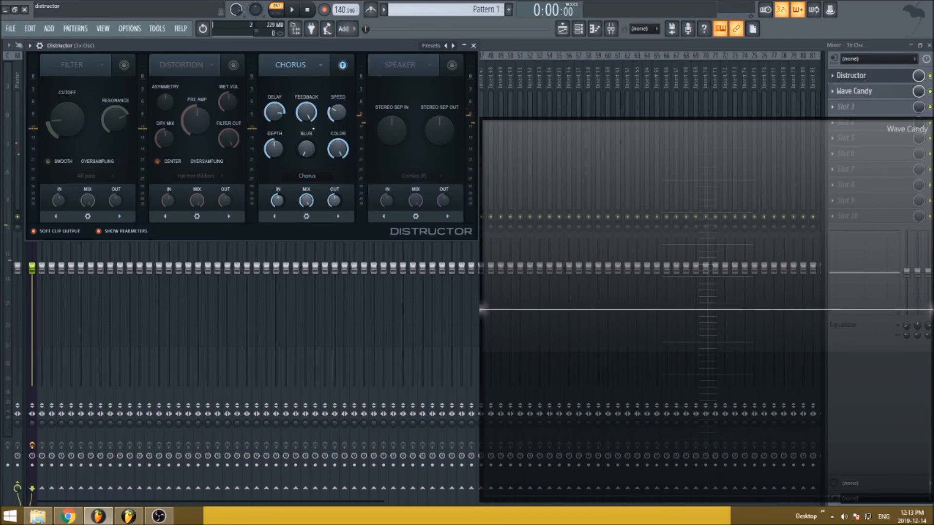
{"action": "left_click_drag", "start_coordinate": [276, 111], "coordinate": [277, 161]}
{"action": "left_click_drag", "start_coordinate": [339, 112], "coordinate": [339, 117]}
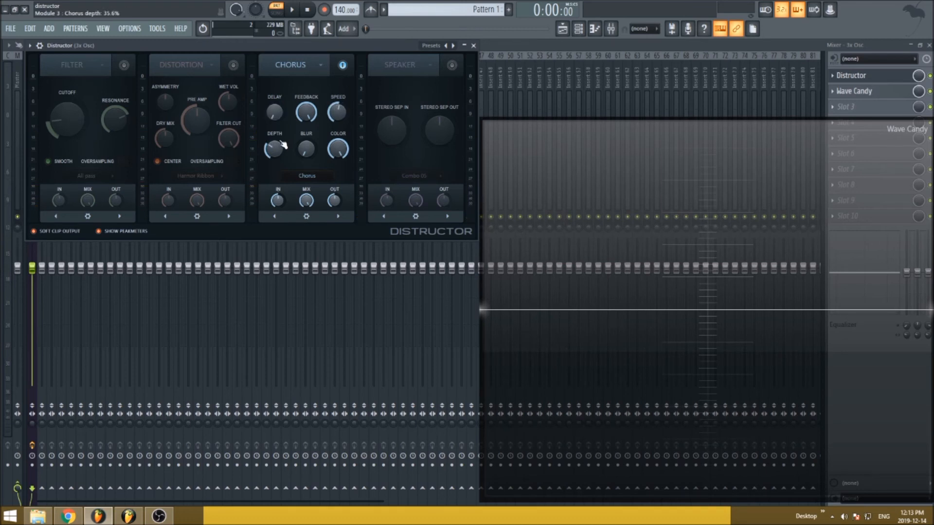
- Raise the Chorus Depth to maximum and play notes, then reduce both Speed and Depth
{"action": "left_click_drag", "start_coordinate": [280, 143], "coordinate": [280, 90]}
{"action": "key", "text": "b"}
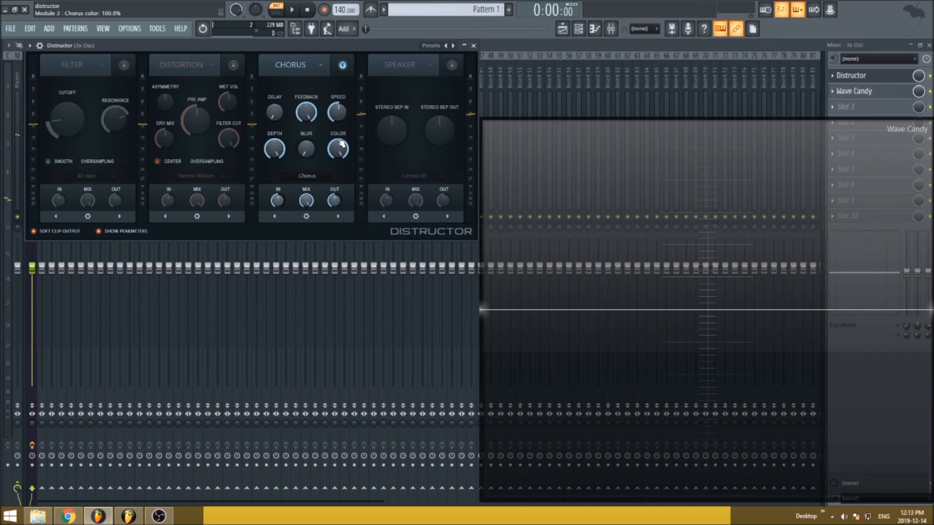
{"action": "key", "text": "b"}
{"action": "mouse_move", "coordinate": [342, 122]}
{"action": "left_mouse_down"}
{"action": "mouse_move", "coordinate": [342, 73]}
{"action": "mouse_move", "coordinate": [343, 116]}
{"action": "left_mouse_up"}
{"action": "mouse_move", "coordinate": [279, 150]}
{"action": "left_mouse_down"}
{"action": "mouse_move", "coordinate": [279, 166]}
{"action": "mouse_move", "coordinate": [278, 155]}
{"action": "left_mouse_up"}
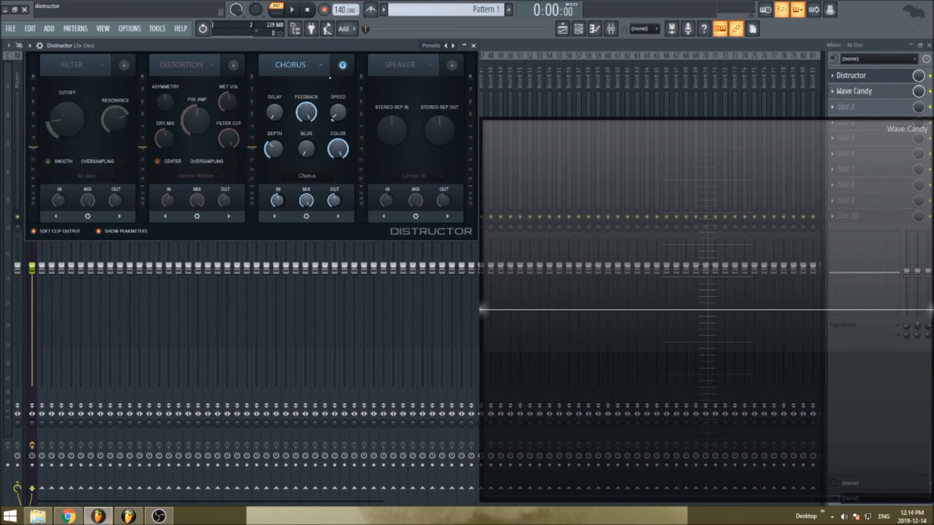
- Play notes while sweeping the Chorus Color to minimum and back to maximum, then raise the Delay slightly
{"action": "key", "text": "v"}
{"action": "key", "text": "v"}
{"action": "key", "text": "v"}
{"action": "mouse_move", "coordinate": [344, 151]}
{"action": "left_mouse_down"}
{"action": "mouse_move", "coordinate": [343, 204]}
{"action": "mouse_move", "coordinate": [342, 150]}
{"action": "left_mouse_up"}
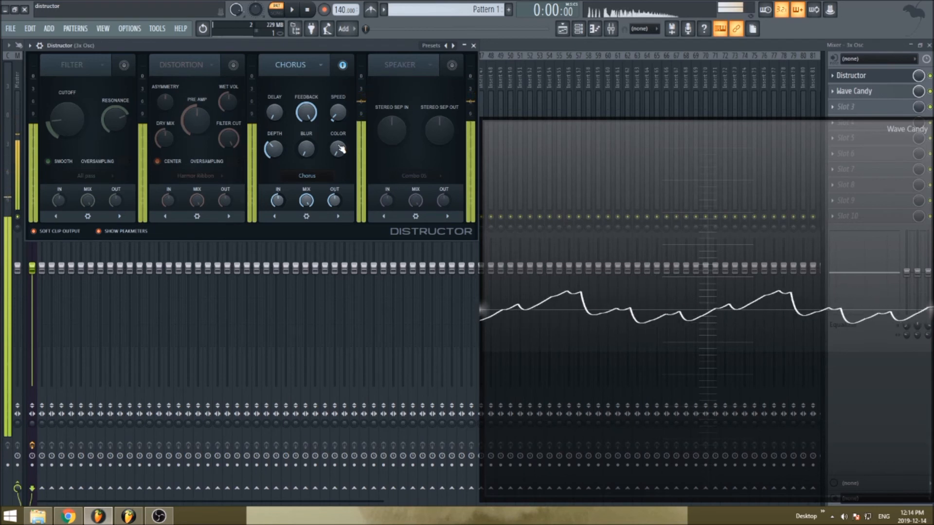
{"action": "left_click_drag", "start_coordinate": [342, 149], "coordinate": [342, 88]}
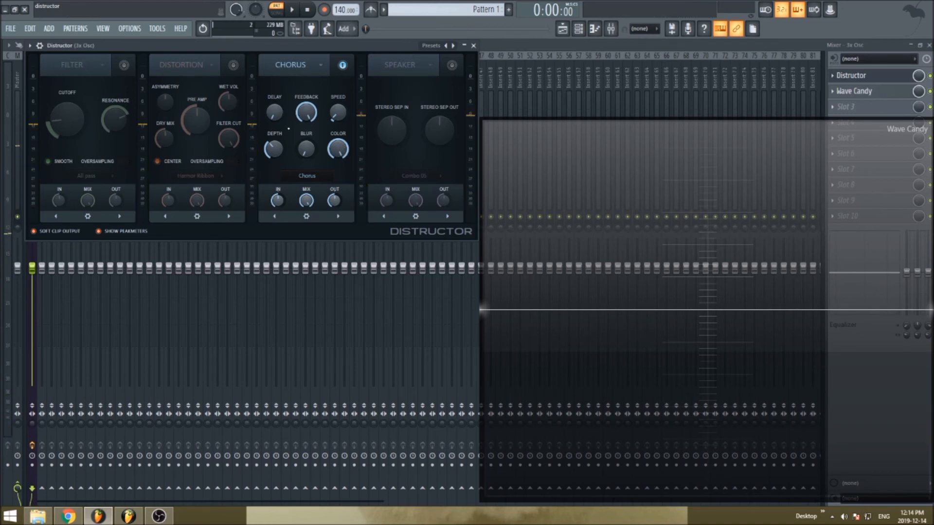
{"action": "mouse_move", "coordinate": [274, 113]}
{"action": "left_mouse_down"}
{"action": "mouse_move", "coordinate": [274, 88]}
{"action": "mouse_move", "coordinate": [274, 112]}
{"action": "left_mouse_up"}
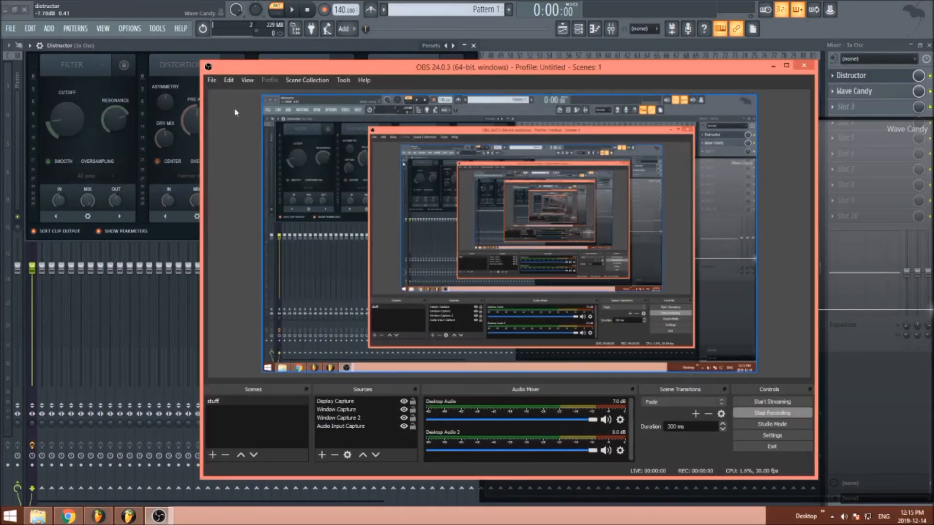
- Return from OBS to FL Studio, then switch off Distructor's Chorus module and enable Speaker
{"action": "left_click", "coordinate": [159, 516]}
{"action": "left_click", "coordinate": [342, 65]}
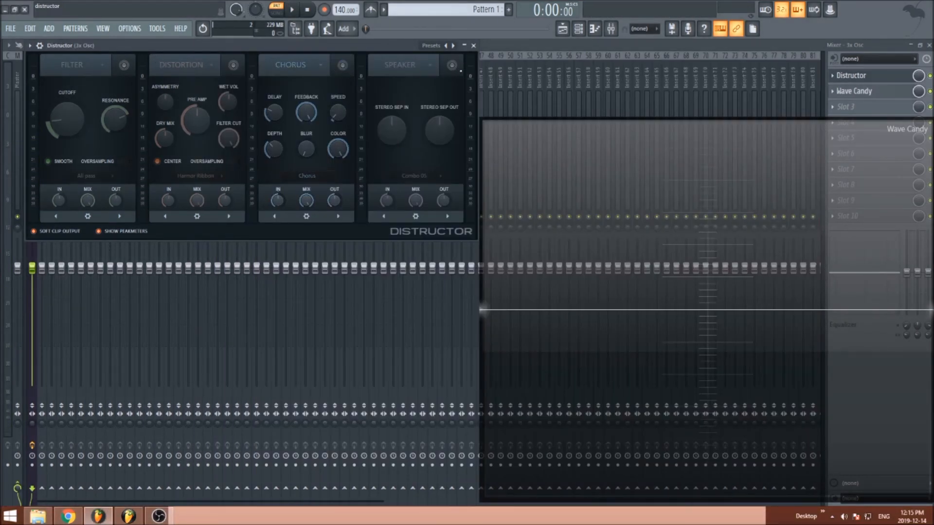
{"action": "left_click", "coordinate": [452, 66]}
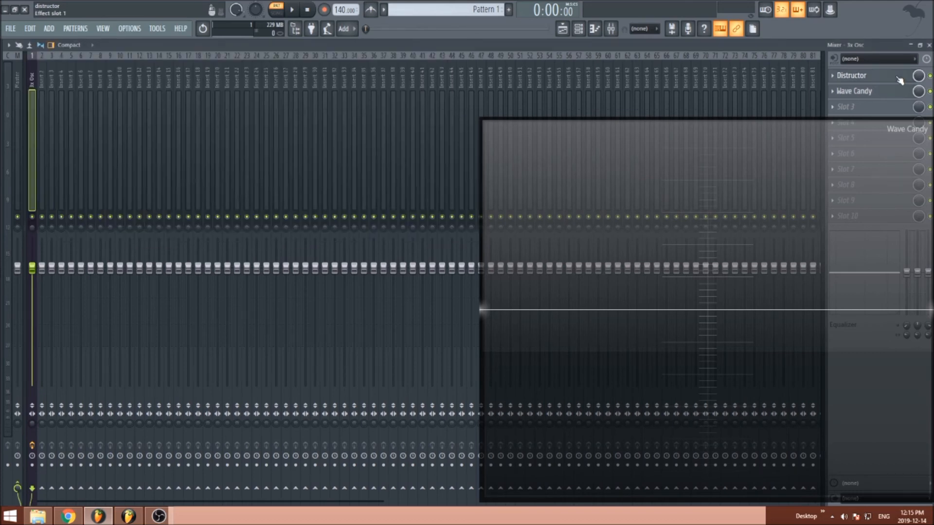
- Load Fruity Convolver into slot 3 and view its impulse presets without choosing one
{"action": "left_click", "coordinate": [842, 107]}
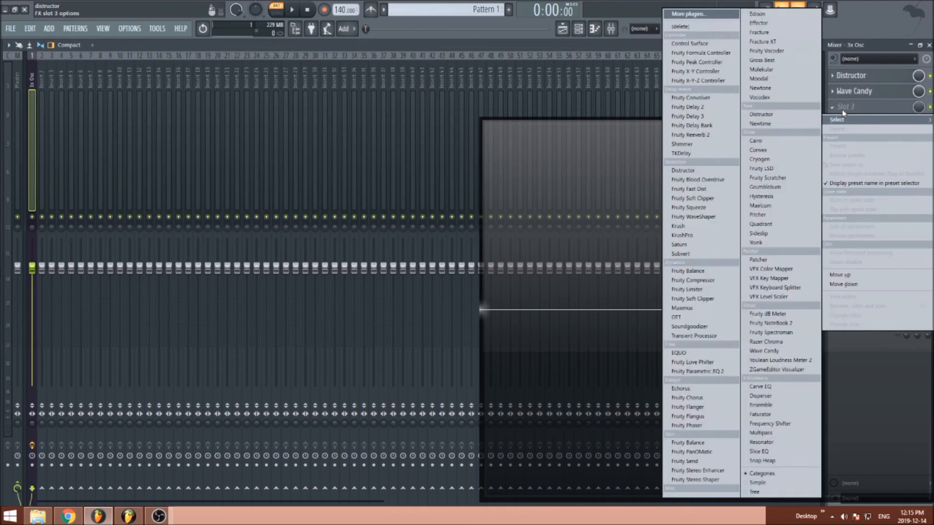
{"action": "left_click", "coordinate": [704, 97]}
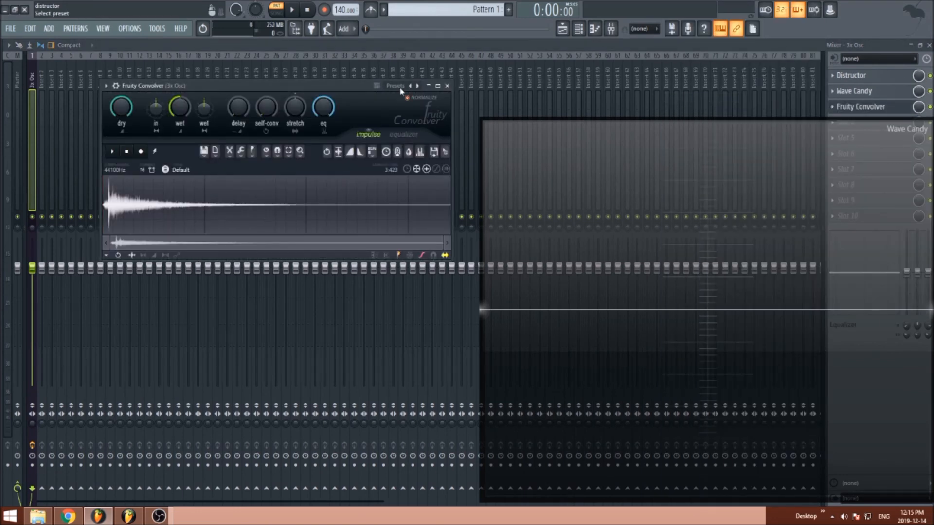
{"action": "left_click", "coordinate": [401, 91]}
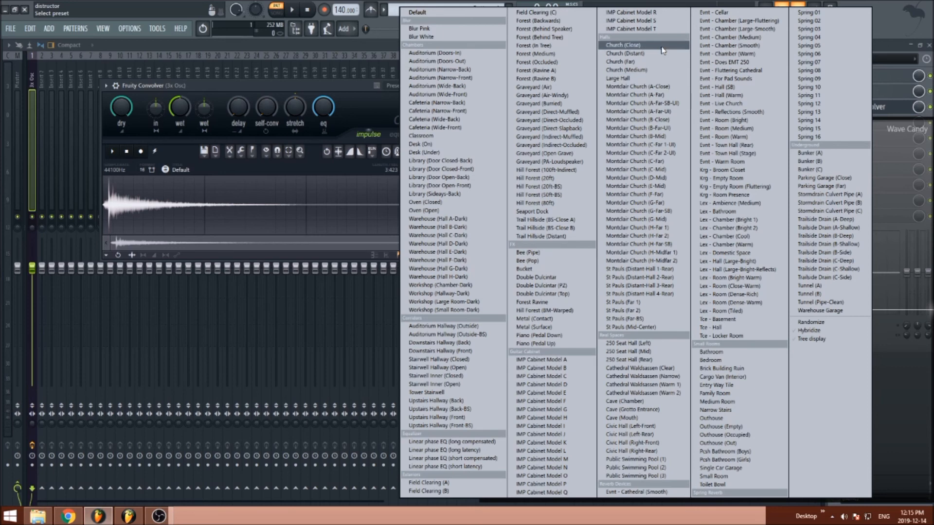
{"action": "key", "text": "Escape"}
{"action": "key", "text": "Escape"}
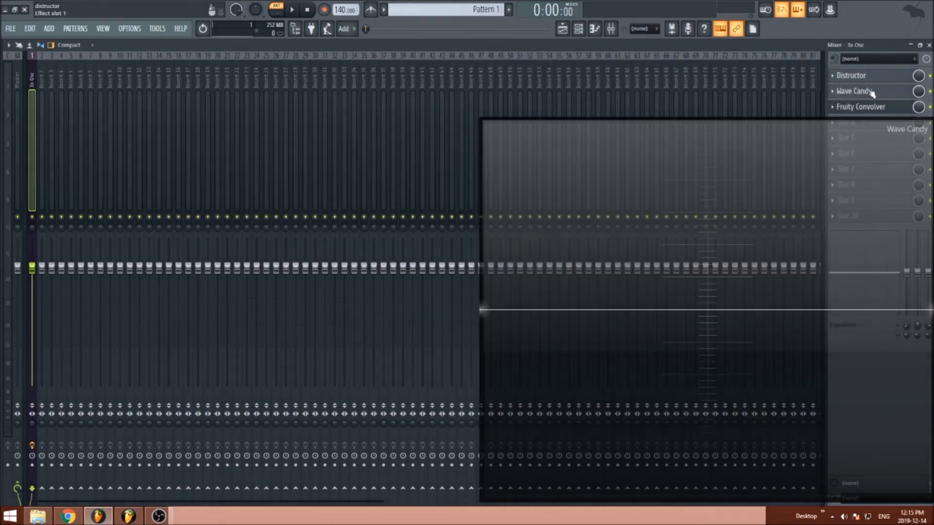
- Remove Fruity Convolver from slot 3 and reopen Distructor
{"action": "left_click", "coordinate": [833, 107]}
{"action": "key", "text": "d"}
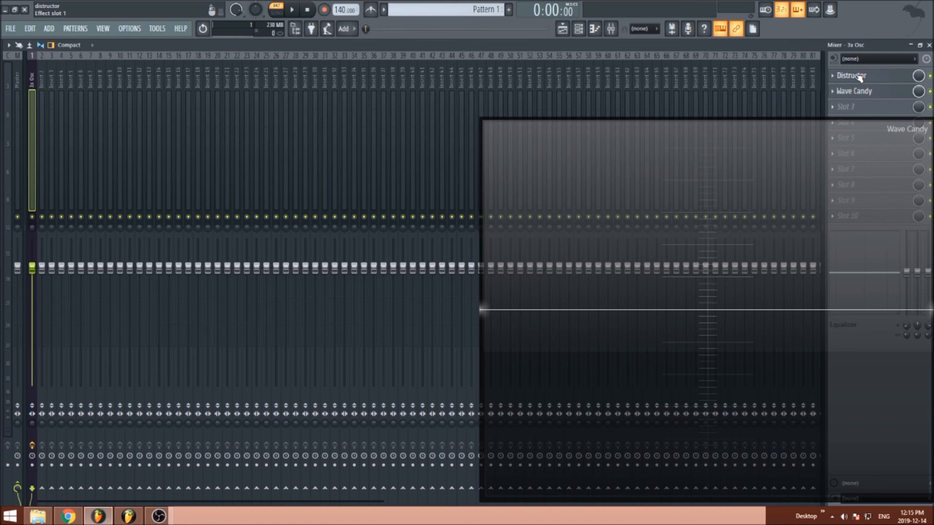
{"action": "left_click", "coordinate": [860, 77]}
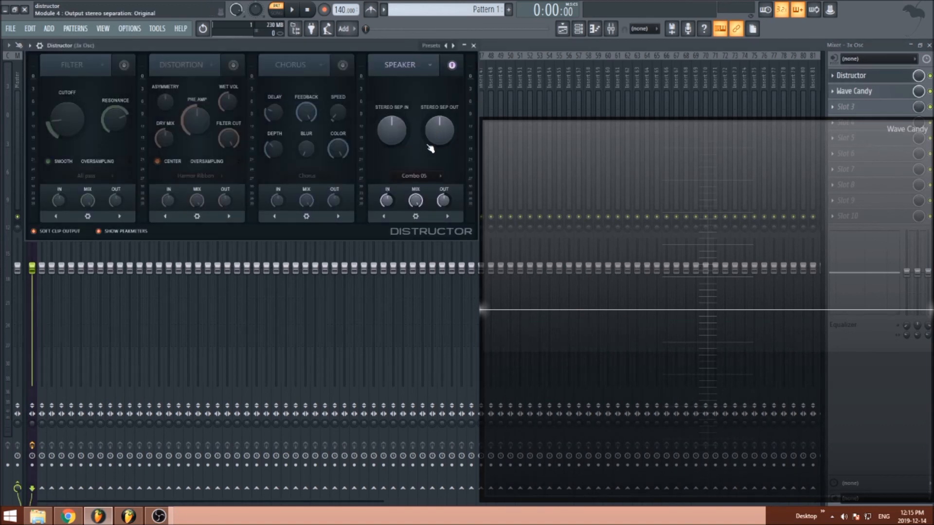
- Look through the Speaker module's cabinet models, keep Combo 05, and play a note through it
{"action": "left_click", "coordinate": [417, 176]}
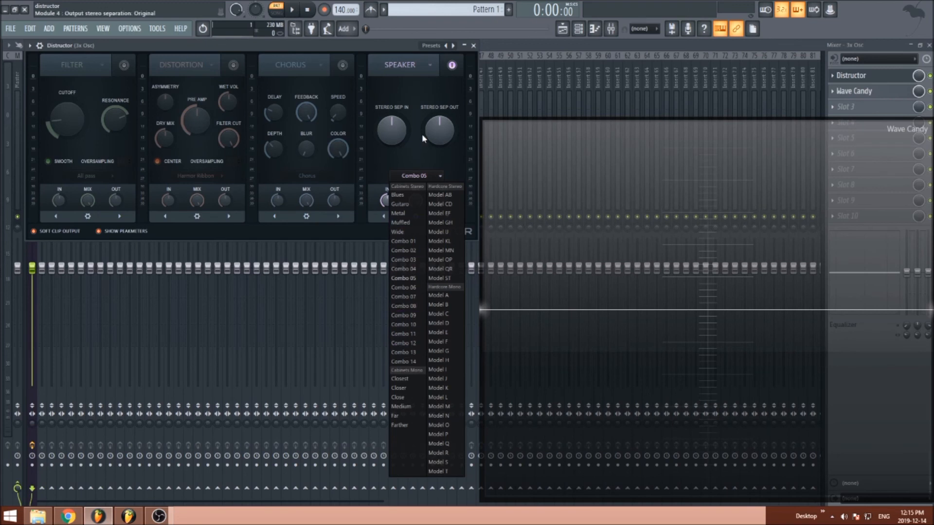
{"action": "left_click", "coordinate": [409, 153]}
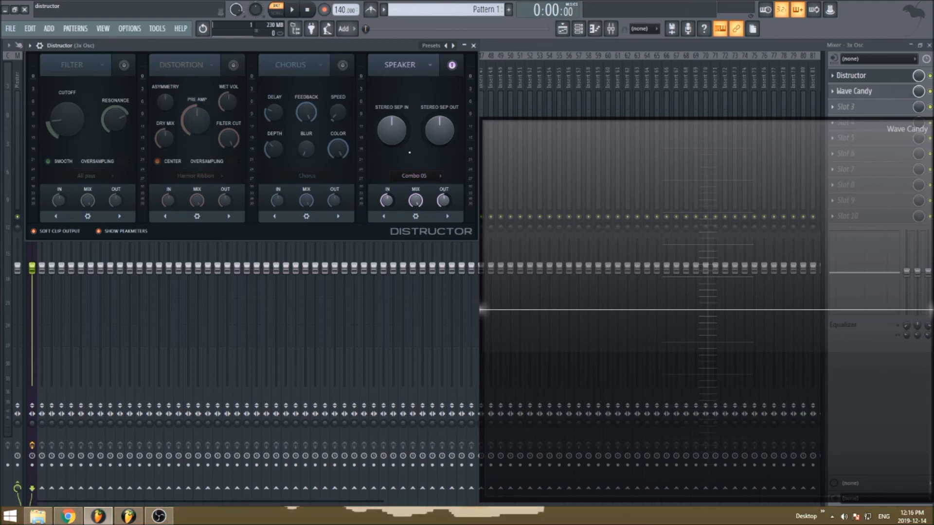
{"action": "key", "text": "space"}
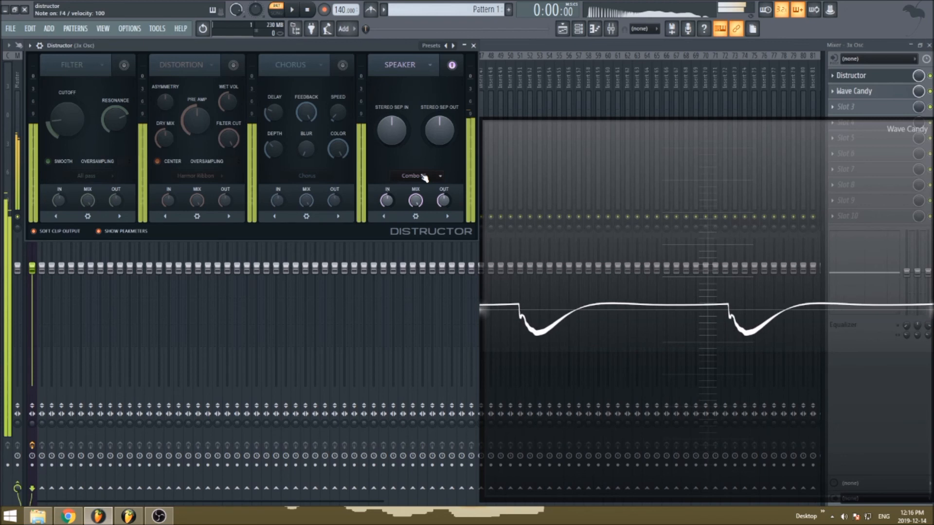
- Play notes while sweeping the Speaker's Stereo Sep In and Out to minimum, to maximum, and back to minimum
{"action": "left_click_drag", "start_coordinate": [392, 130], "coordinate": [391, 158]}
{"action": "left_click_drag", "start_coordinate": [440, 130], "coordinate": [440, 158]}
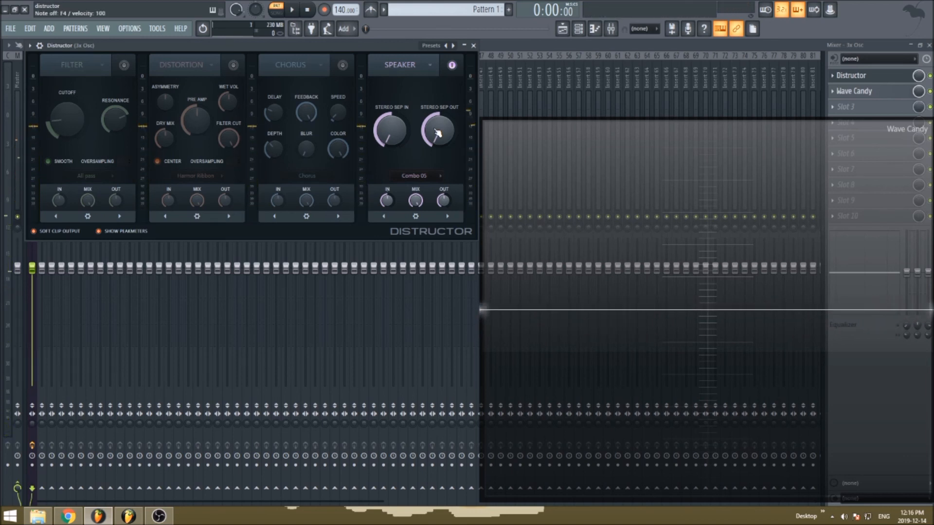
{"action": "left_click_drag", "start_coordinate": [438, 133], "coordinate": [437, 53]}
{"action": "left_click_drag", "start_coordinate": [391, 131], "coordinate": [391, 58]}
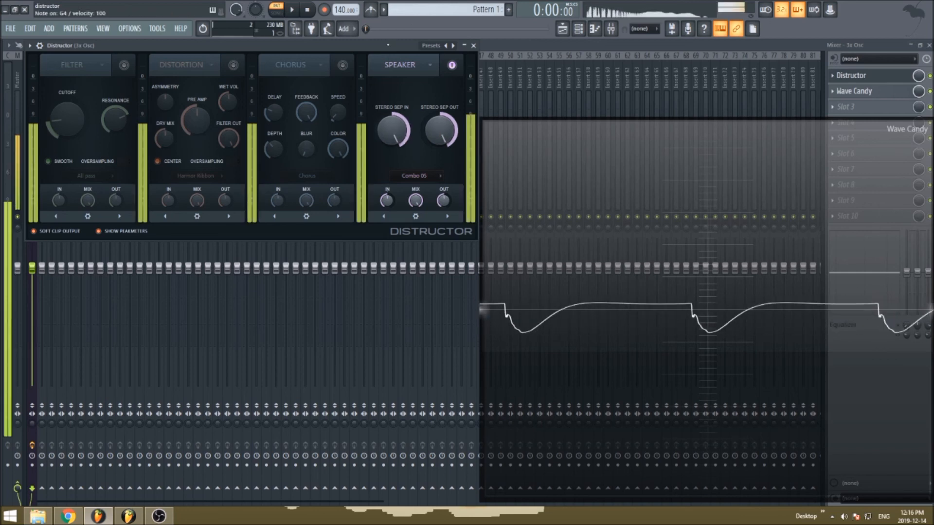
{"action": "left_click_drag", "start_coordinate": [440, 130], "coordinate": [439, 214]}
{"action": "left_click_drag", "start_coordinate": [392, 130], "coordinate": [392, 215]}
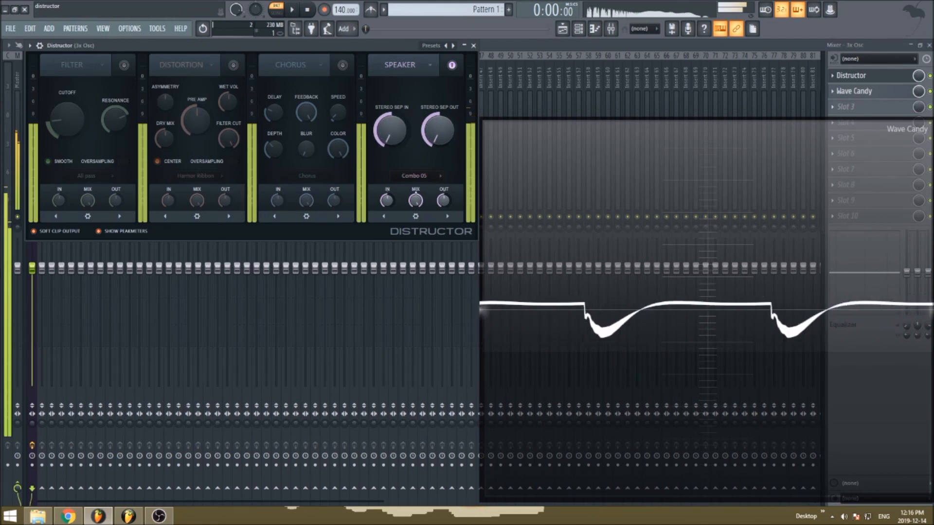
- View the Speaker module's cabinet model list without choosing another model
{"action": "left_click", "coordinate": [414, 176]}
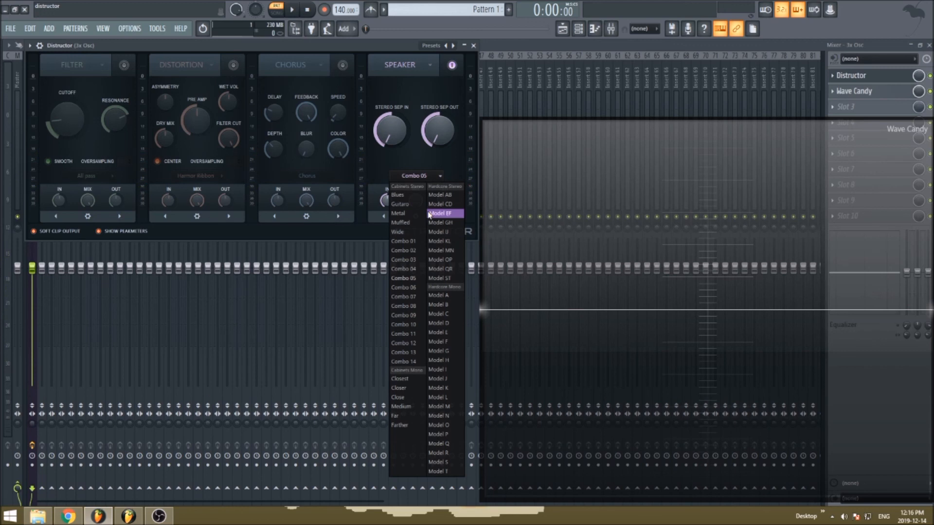
{"action": "left_click", "coordinate": [417, 177]}
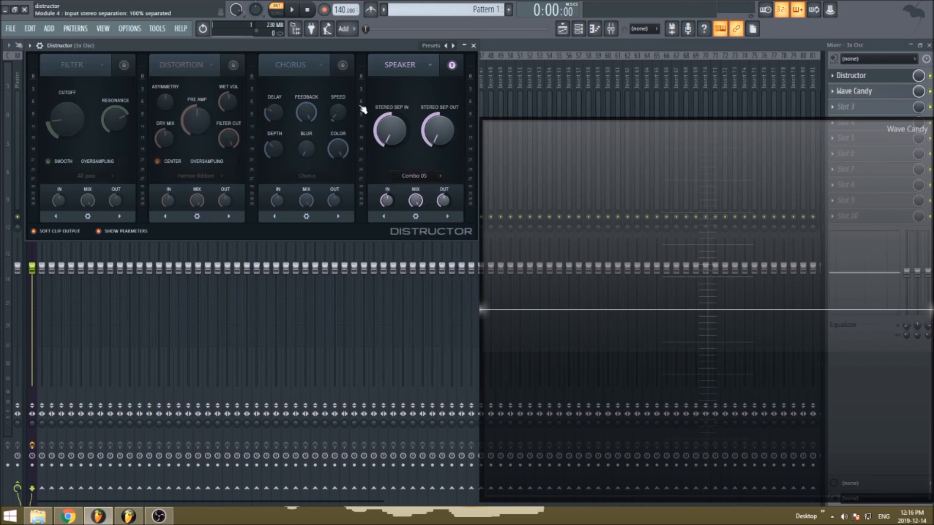
- Switch the Chorus module on and back off, and disable the Speaker module
{"action": "left_click", "coordinate": [343, 66]}
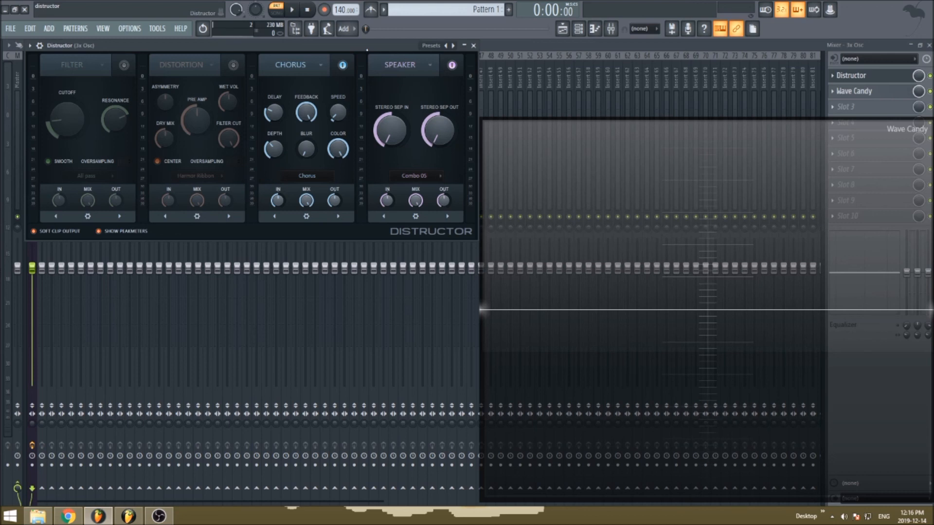
{"action": "left_click", "coordinate": [343, 66]}
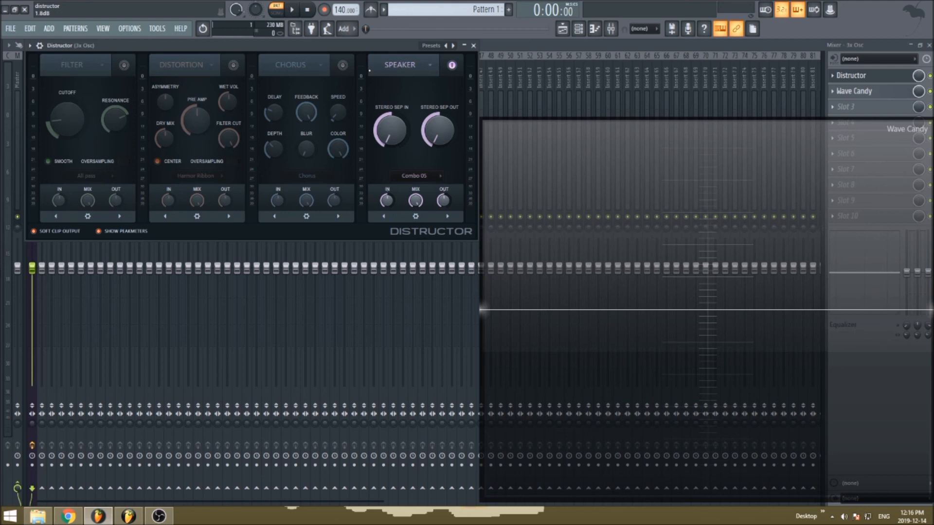
{"action": "left_click", "coordinate": [452, 65]}
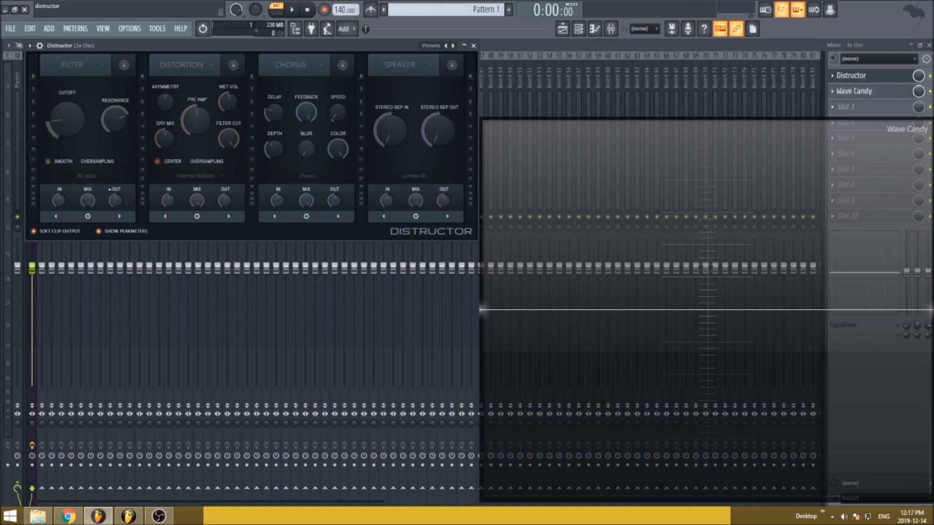
- Enable all four Distructor modules: Filter, Distortion, Chorus and Speaker
{"action": "left_click", "coordinate": [124, 65]}
{"action": "left_click", "coordinate": [234, 65]}
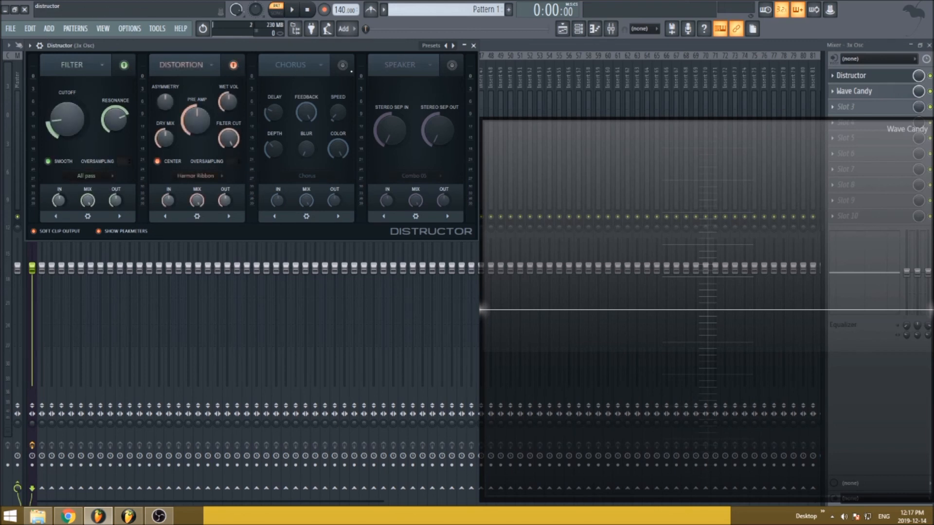
{"action": "left_click", "coordinate": [343, 65]}
{"action": "left_click", "coordinate": [452, 65]}
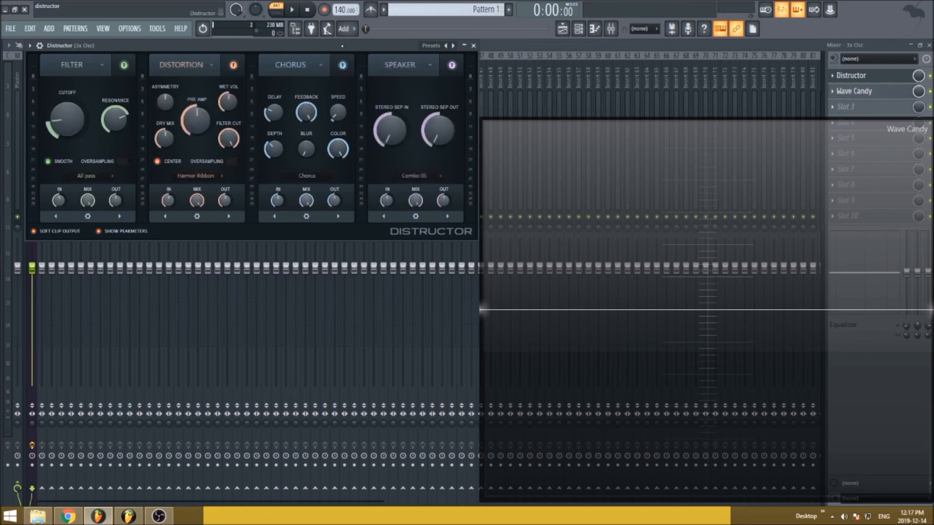
- Play notes through the full effect chain, raising the Distortion module's Pre Amp to maximum and increasing its Wet Vol
{"action": "key", "text": "space"}
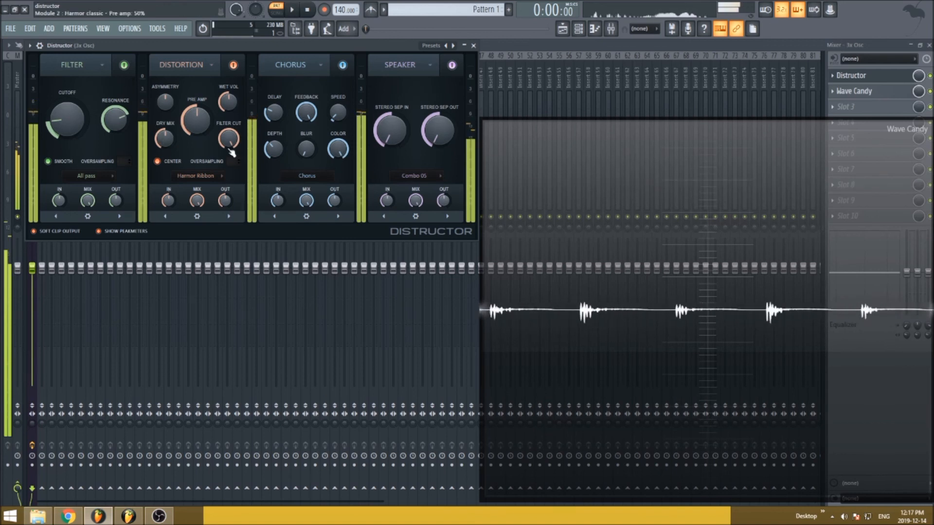
{"action": "left_click_drag", "start_coordinate": [197, 120], "coordinate": [197, 78]}
{"action": "left_click_drag", "start_coordinate": [228, 103], "coordinate": [228, 68]}
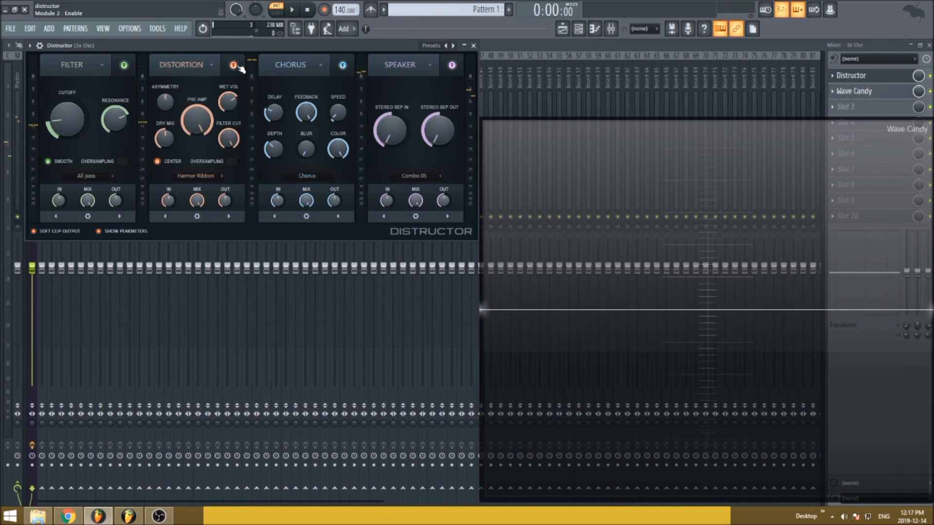
- Disable the Distortion, Chorus, Speaker and Filter modules
{"action": "left_click", "coordinate": [233, 65]}
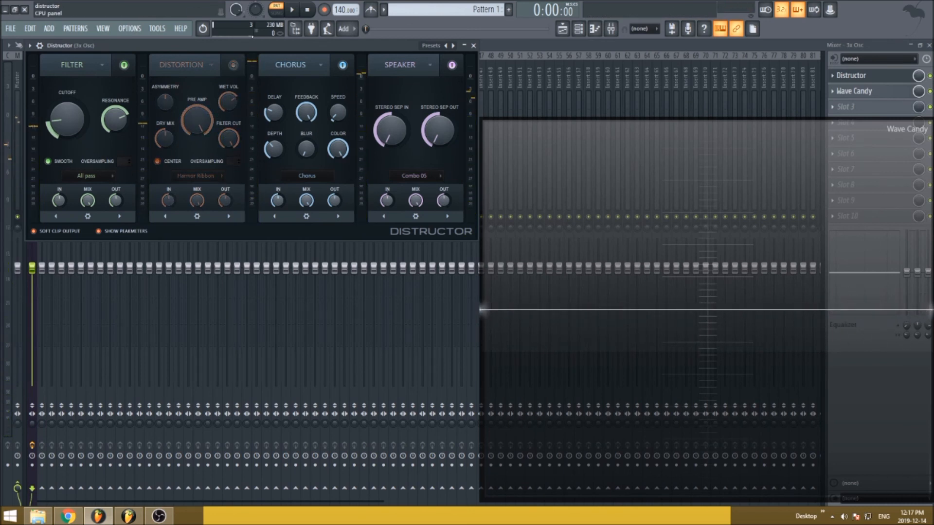
{"action": "left_click", "coordinate": [343, 65]}
{"action": "left_click", "coordinate": [452, 65]}
{"action": "left_click", "coordinate": [124, 65]}
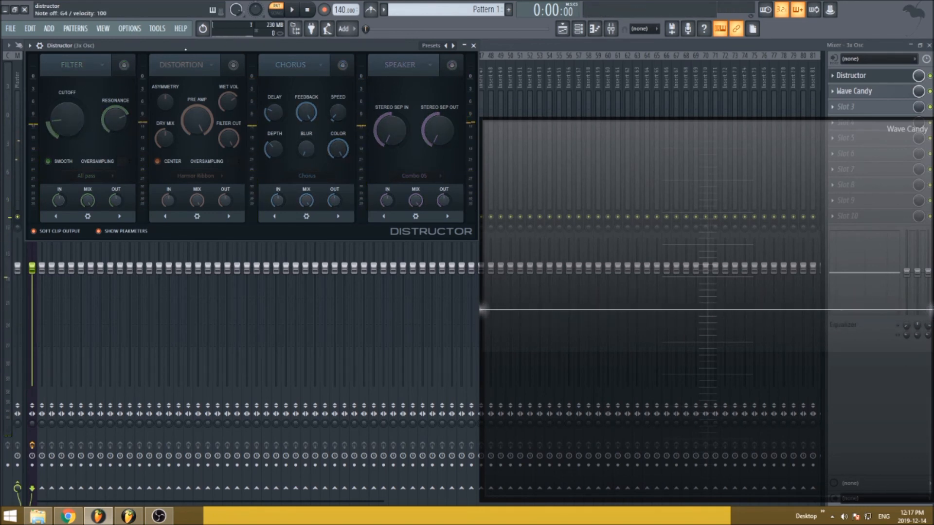
- Play a G4 note while toggling Distructor's peak meters, and leave the meters hidden
{"action": "key", "text": "b"}
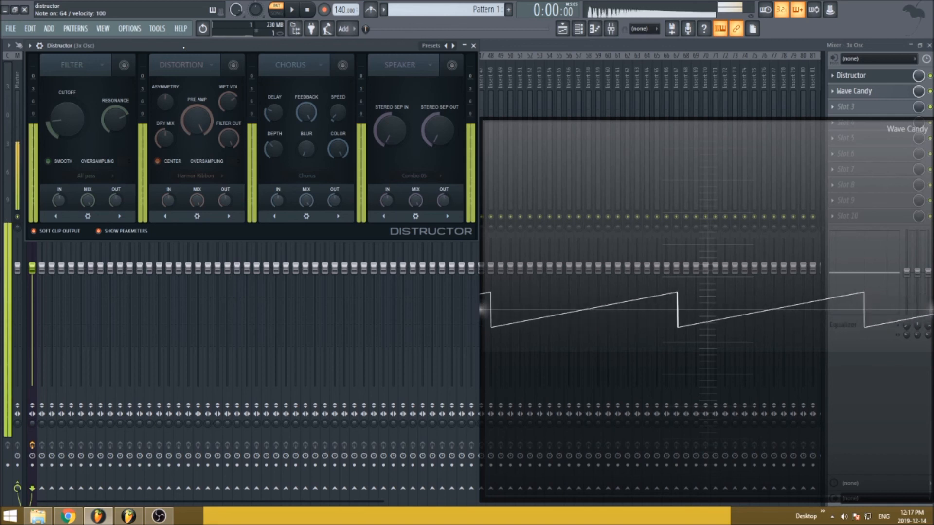
{"action": "left_click", "coordinate": [116, 232]}
{"action": "left_click", "coordinate": [116, 233]}
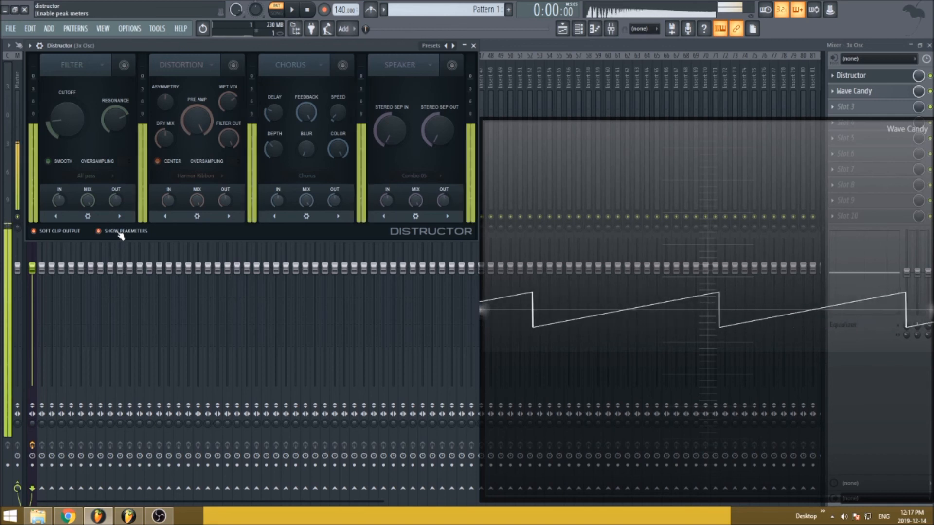
{"action": "left_click", "coordinate": [126, 234]}
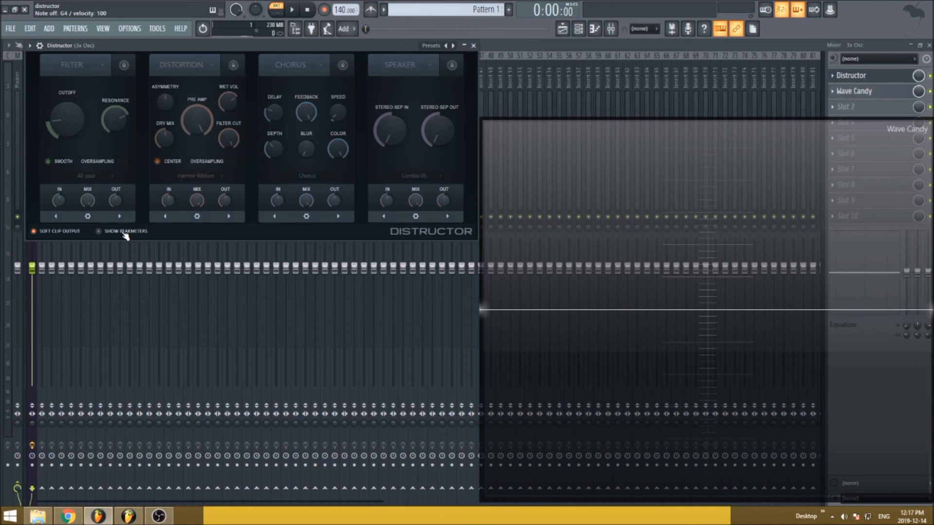
- Close the Distructor window and switch to OBS
{"action": "left_click", "coordinate": [896, 75]}
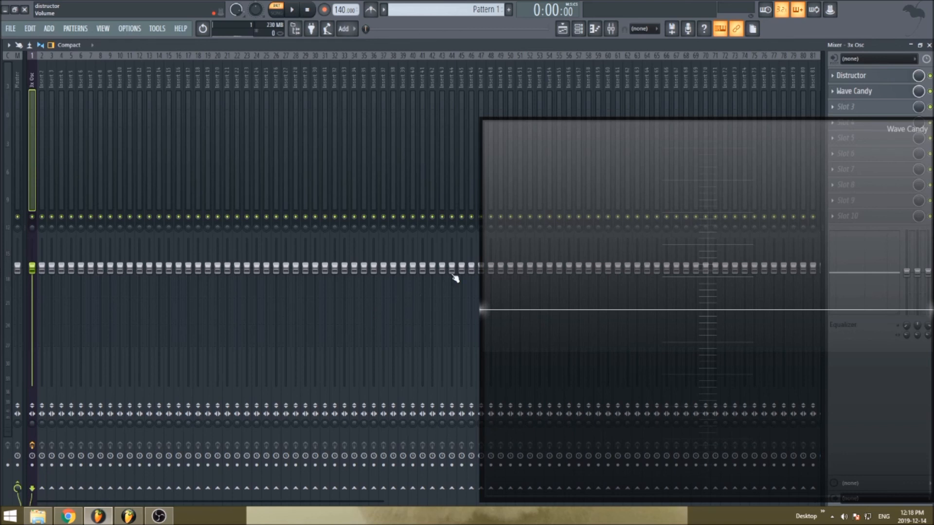
{"action": "left_click", "coordinate": [157, 517]}
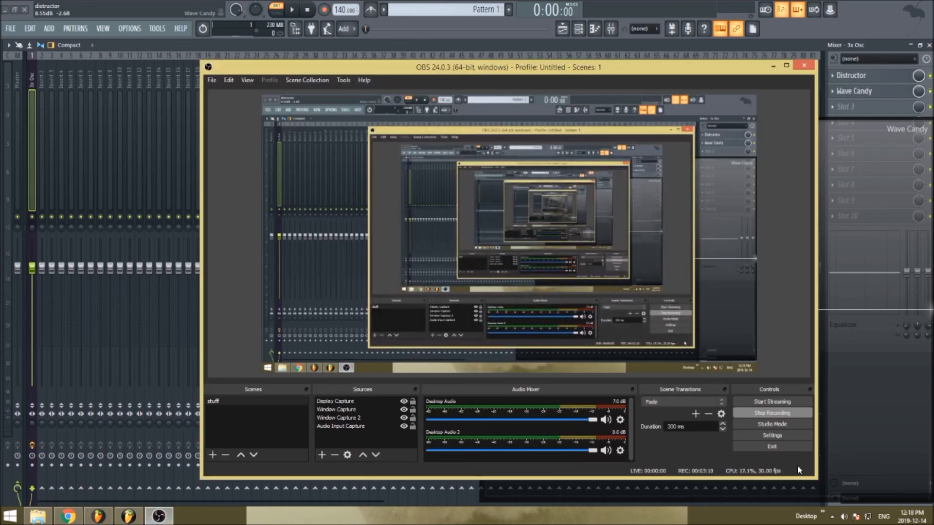